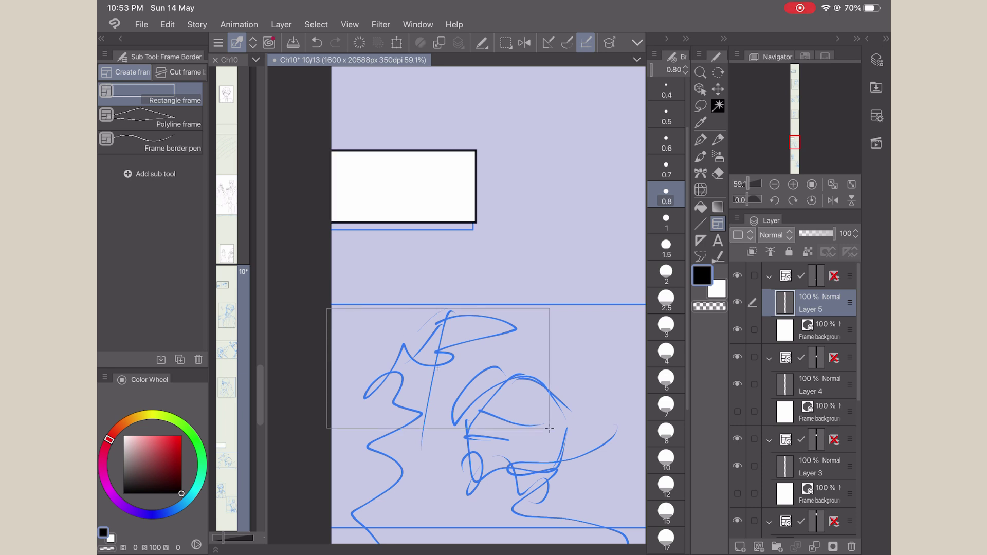
Draw rectangle frames over the smiling man's sketch panel and the panel below it, hiding the white frame background that covers the sketch.
{"action": "scroll", "coordinate": [477, 305], "scroll_direction": "down", "scroll_amount": 5}
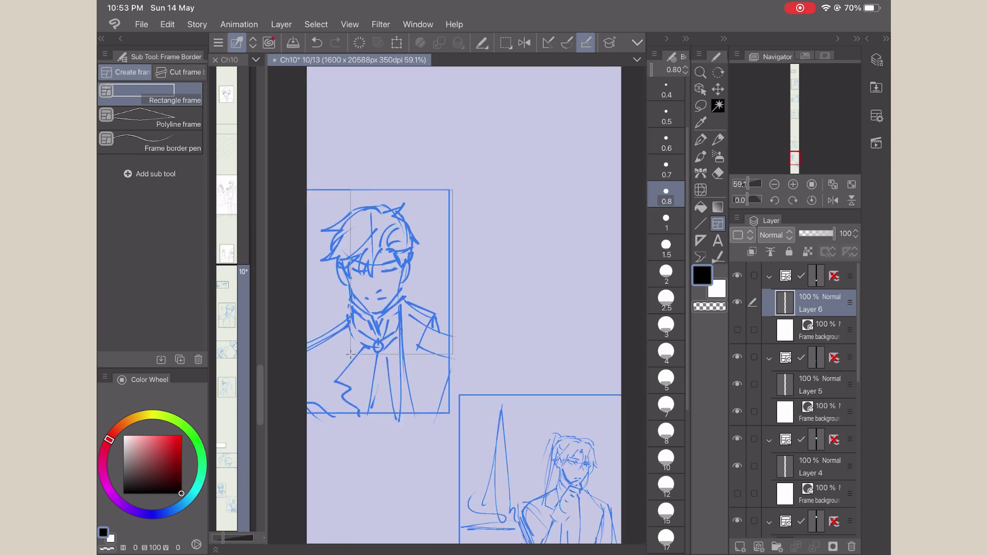
{"action": "left_click_drag", "start_coordinate": [351, 354], "coordinate": [302, 412]}
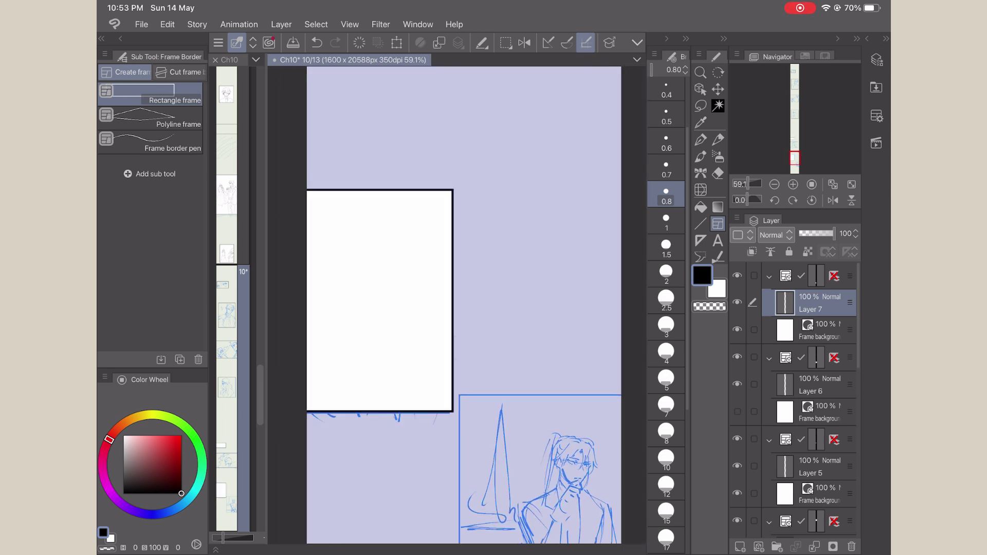
{"action": "left_click", "coordinate": [738, 329]}
{"action": "scroll", "coordinate": [463, 306], "scroll_direction": "down", "scroll_amount": 5}
{"action": "left_click_drag", "start_coordinate": [642, 408], "coordinate": [643, 407]}
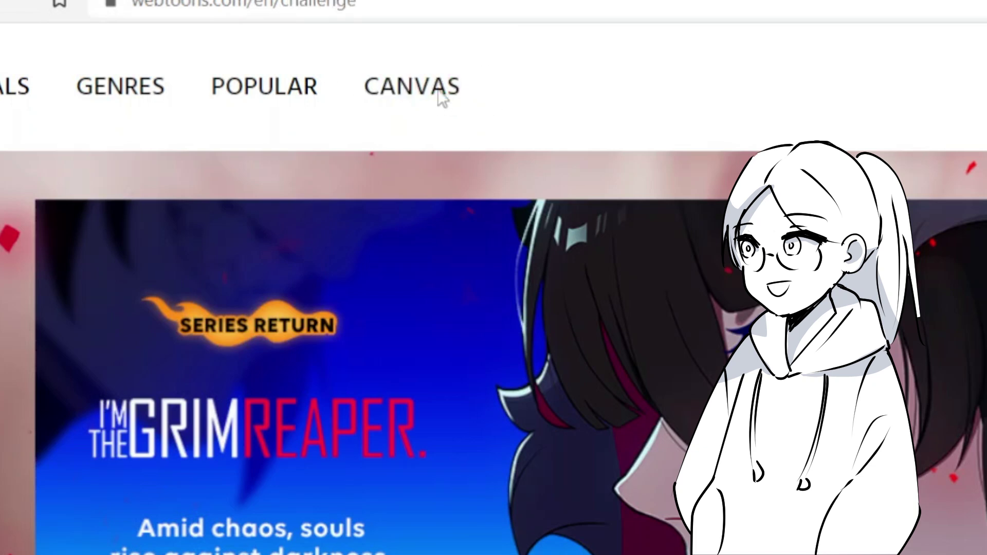
Switch to the Webtoon website, view its Canvas section, and open the account's creator Dashboard.
{"action": "left_click", "coordinate": [444, 99]}
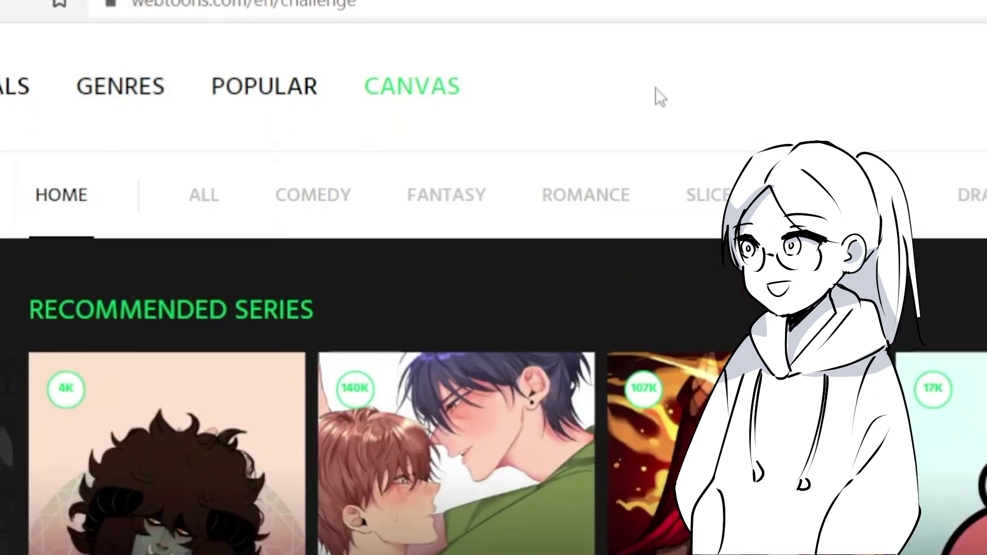
{"action": "left_click", "coordinate": [905, 65]}
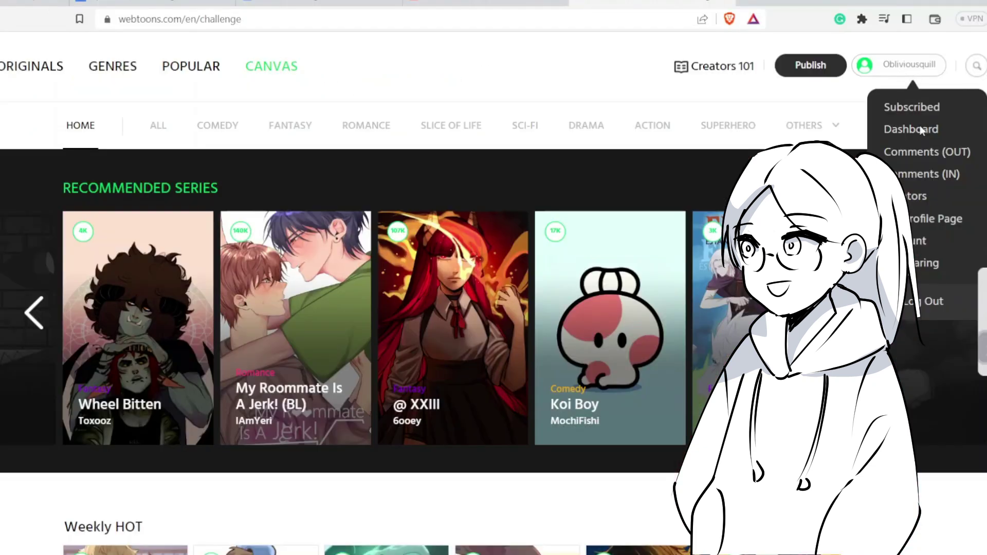
{"action": "left_click", "coordinate": [911, 129]}
{"action": "scroll", "coordinate": [494, 257], "scroll_direction": "down", "scroll_amount": 1}
{"action": "scroll", "coordinate": [494, 257], "scroll_direction": "up", "scroll_amount": 1}
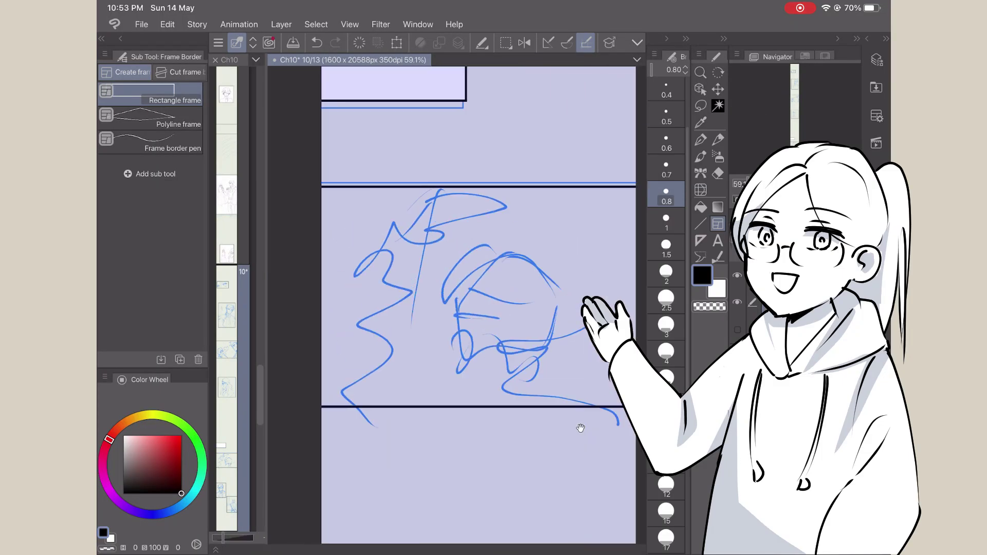
Ink the eyes and surrounding facial lines over the blue sketch in the first panel, using the G-pen in black.
{"action": "scroll", "coordinate": [581, 429], "scroll_direction": "up", "scroll_amount": 20}
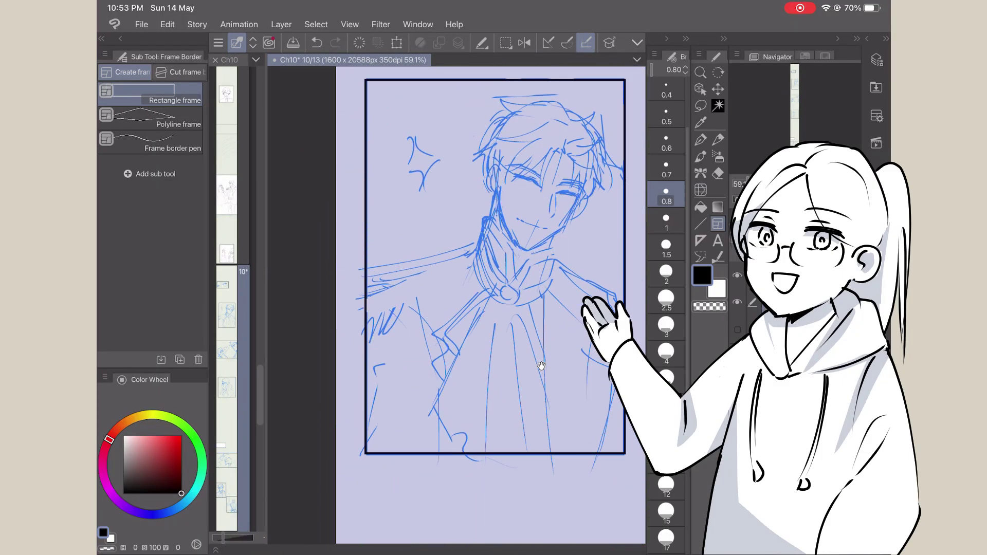
{"action": "scroll", "coordinate": [541, 311], "scroll_direction": "down", "scroll_amount": 5}
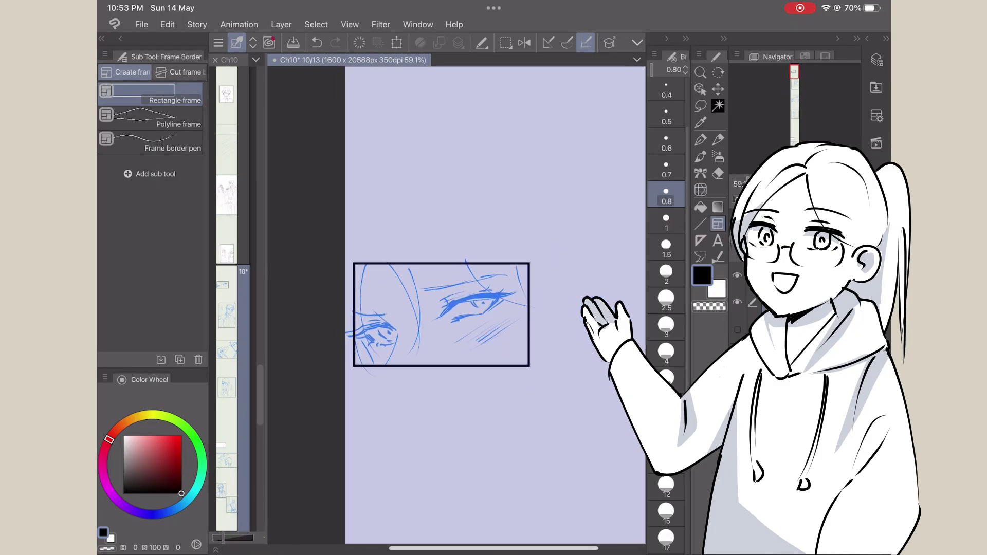
{"action": "left_click", "coordinate": [802, 330]}
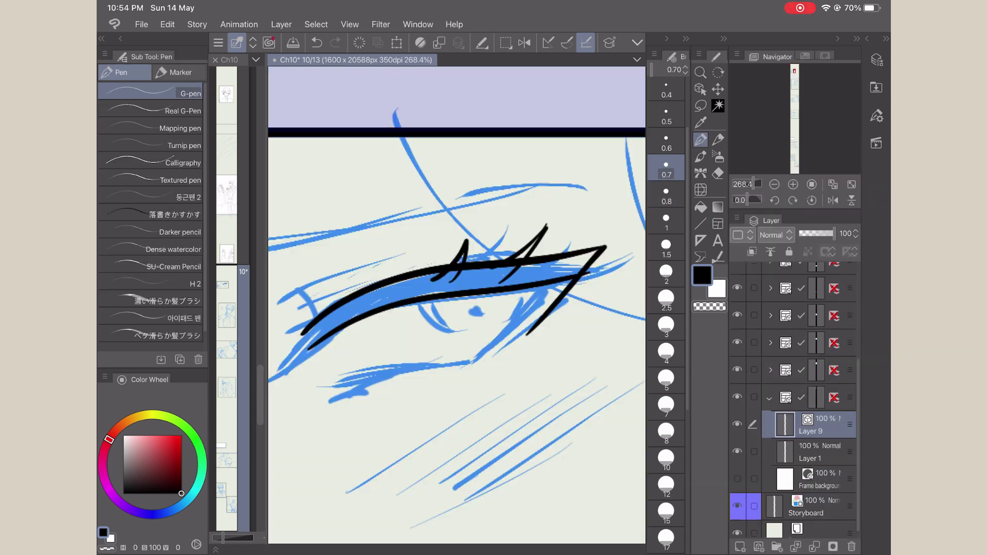
{"action": "mouse_move", "coordinate": [538, 288]}
{"action": "left_mouse_down"}
{"action": "mouse_move", "coordinate": [512, 347]}
{"action": "mouse_move", "coordinate": [374, 366]}
{"action": "left_mouse_up"}
{"action": "left_click_drag", "start_coordinate": [310, 293], "coordinate": [502, 243]}
{"action": "left_click_drag", "start_coordinate": [315, 276], "coordinate": [310, 319]}
{"action": "scroll", "coordinate": [457, 305], "scroll_direction": "down", "scroll_amount": 2}
{"action": "left_click_drag", "start_coordinate": [297, 251], "coordinate": [598, 210]}
{"action": "key", "text": "ctrl+z"}
{"action": "left_click_drag", "start_coordinate": [295, 238], "coordinate": [612, 216]}
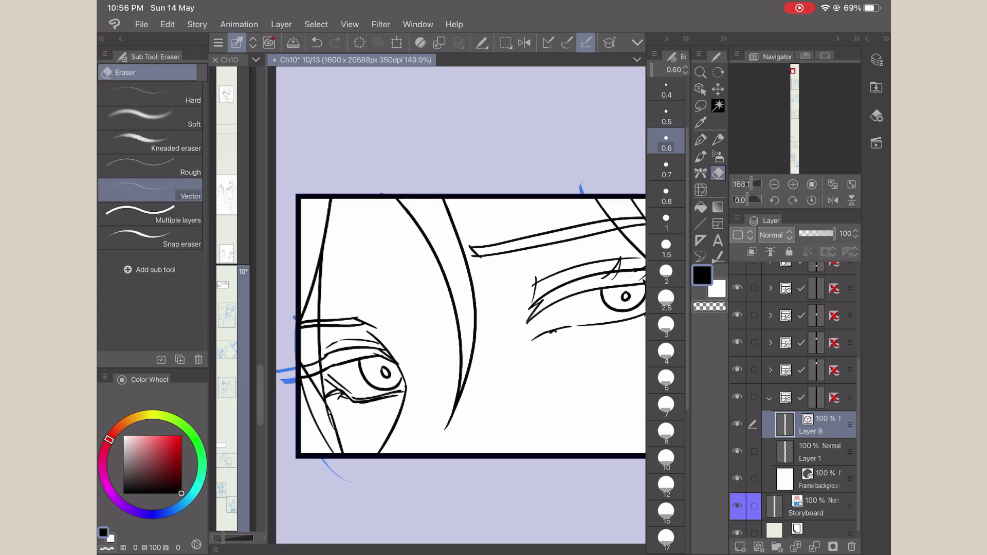
Clean up stray and overlapping ink lines around the eyes in the close-up panel with the Vector eraser at size 0.6.
{"action": "scroll", "coordinate": [461, 306], "scroll_direction": "down", "scroll_amount": 2}
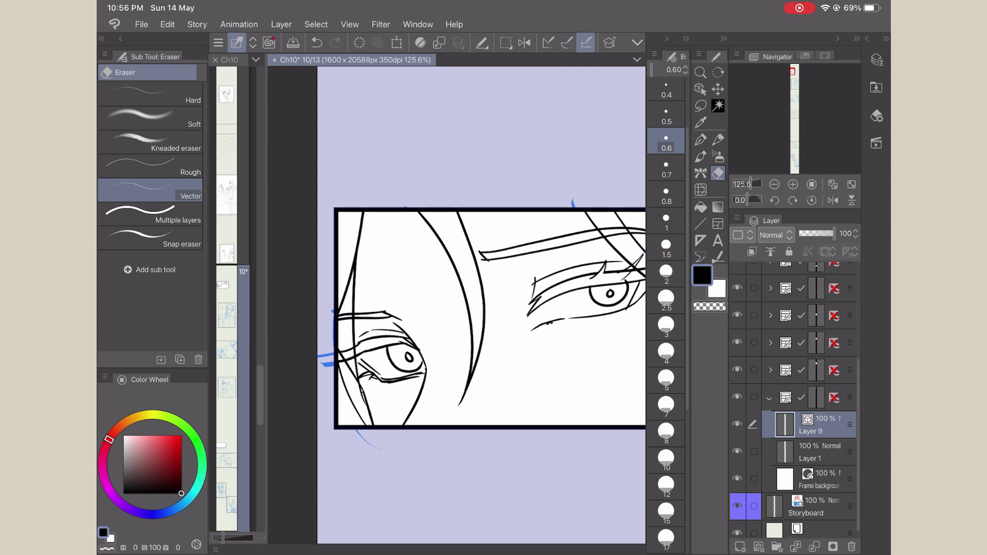
{"action": "scroll", "coordinate": [564, 328], "scroll_direction": "up", "scroll_amount": 4}
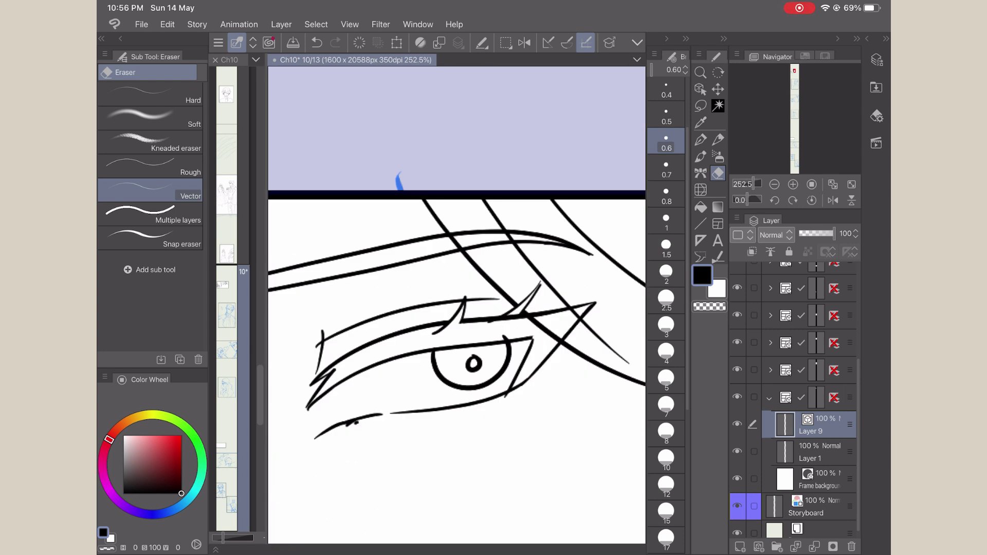
{"action": "scroll", "coordinate": [457, 306], "scroll_direction": "down", "scroll_amount": 1}
{"action": "scroll", "coordinate": [457, 305], "scroll_direction": "left", "scroll_amount": 5}
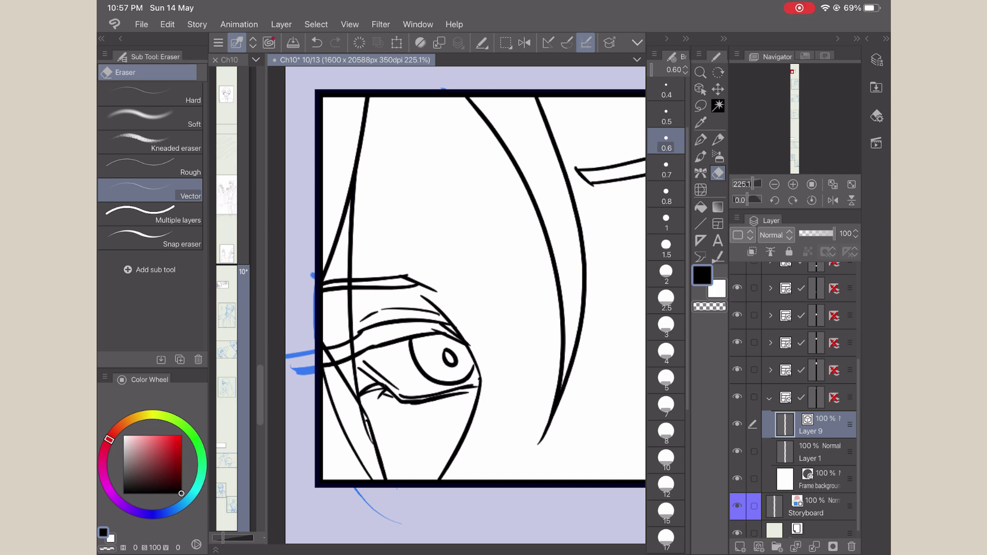
{"action": "scroll", "coordinate": [456, 306], "scroll_direction": "down", "scroll_amount": 5}
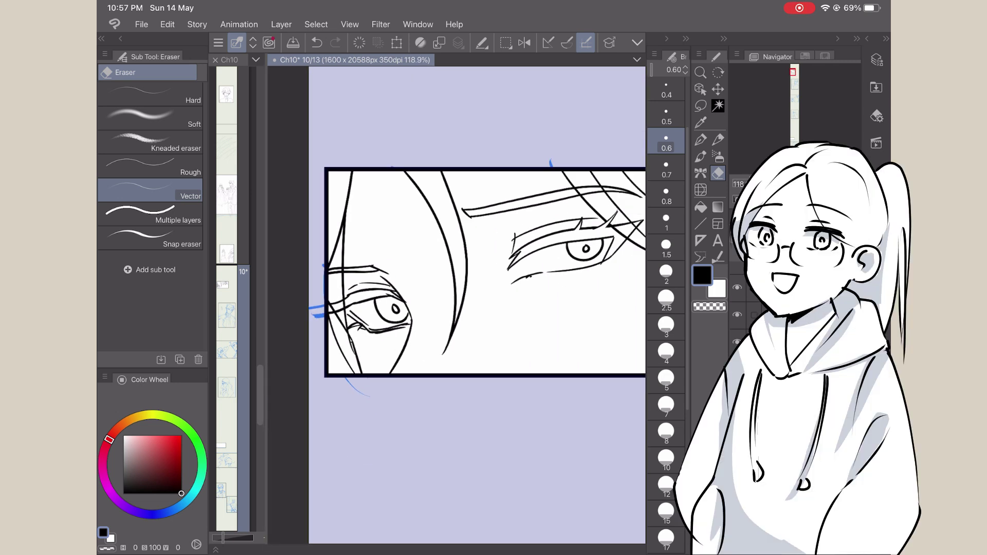
{"action": "left_click_drag", "start_coordinate": [513, 233], "coordinate": [514, 251]}
{"action": "scroll", "coordinate": [457, 305], "scroll_direction": "down", "scroll_amount": 3}
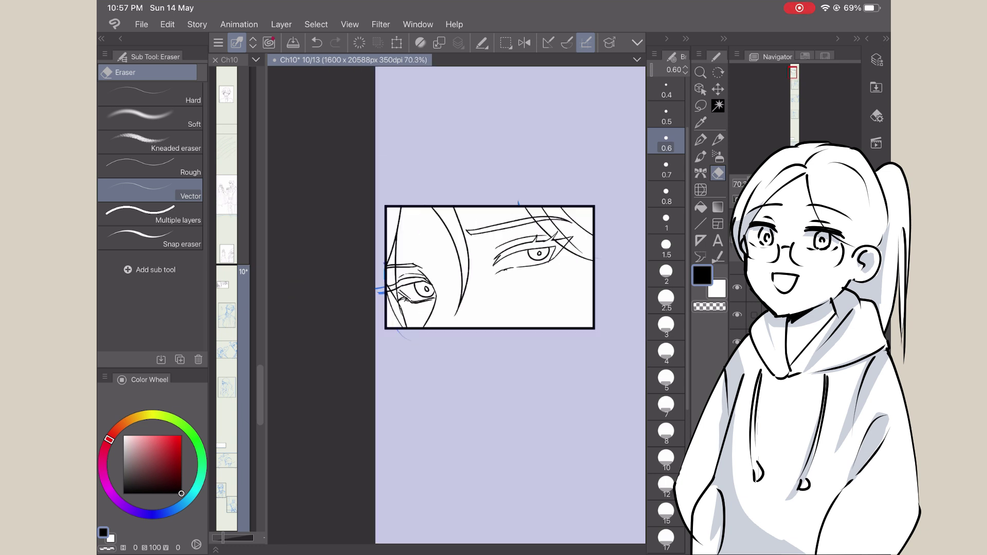
Hatch thin diagonal blush lines on the cheeks below both eyes with the G-pen at size 0.4.
{"action": "scroll", "coordinate": [456, 305], "scroll_direction": "up", "scroll_amount": 4}
{"action": "key", "text": "p"}
{"action": "left_click", "coordinate": [666, 90]}
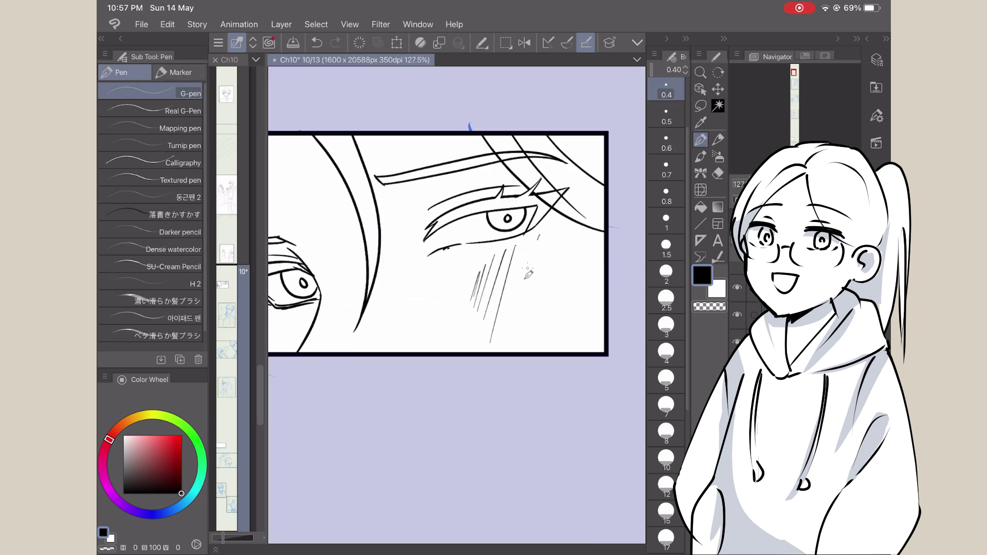
{"action": "left_click_drag", "start_coordinate": [465, 267], "coordinate": [455, 298]}
{"action": "scroll", "coordinate": [457, 305], "scroll_direction": "left", "scroll_amount": 2}
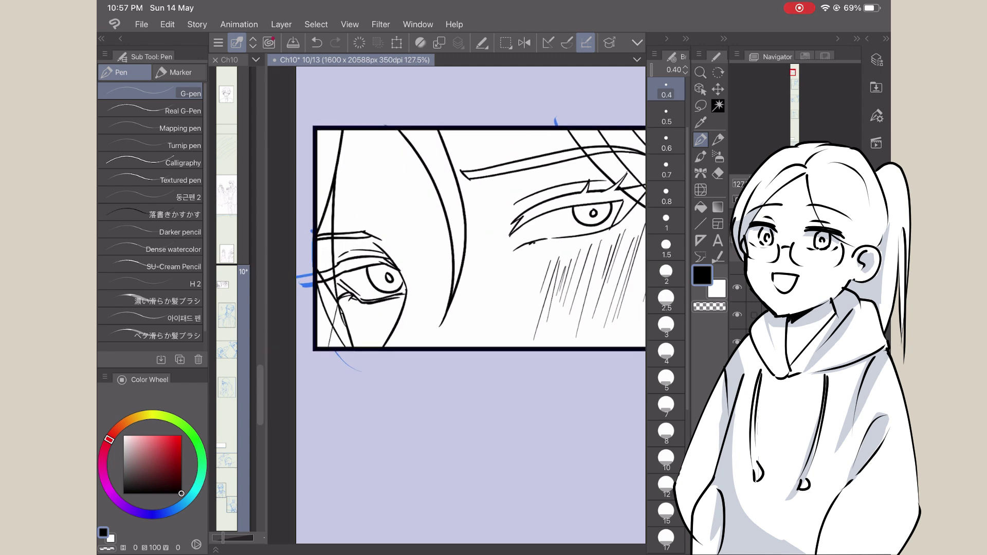
{"action": "scroll", "coordinate": [470, 306], "scroll_direction": "down", "scroll_amount": 5}
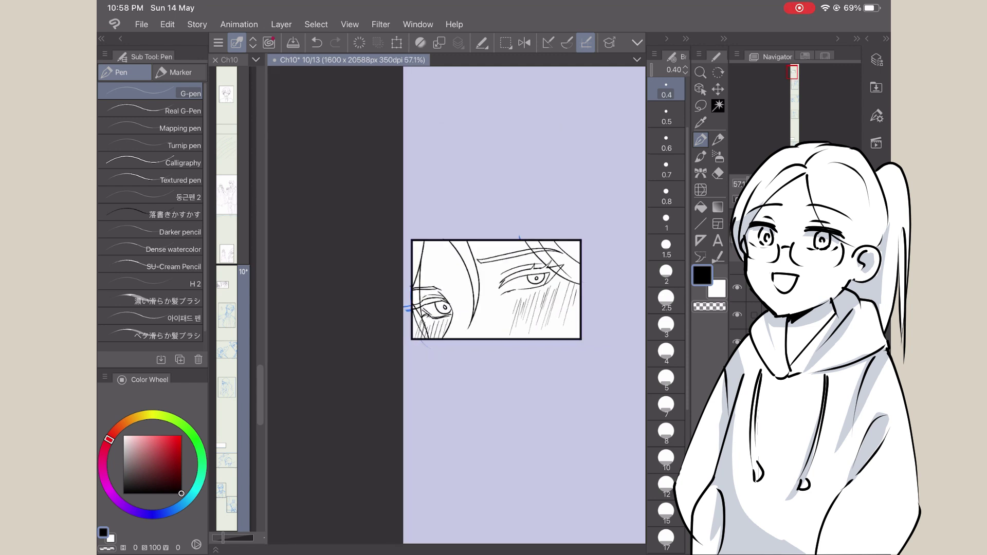
{"action": "scroll", "coordinate": [497, 289], "scroll_direction": "up", "scroll_amount": 5}
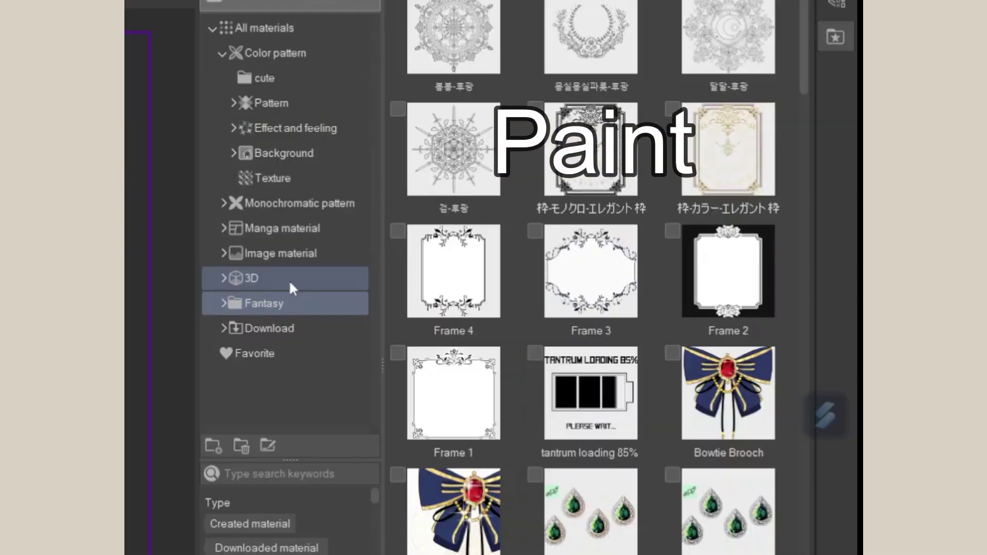
Browse the 3D materials in the material library, looking through the Small object and Background categories.
{"action": "left_click", "coordinate": [289, 280]}
{"action": "left_click_drag", "start_coordinate": [805, 1], "coordinate": [808, 69]}
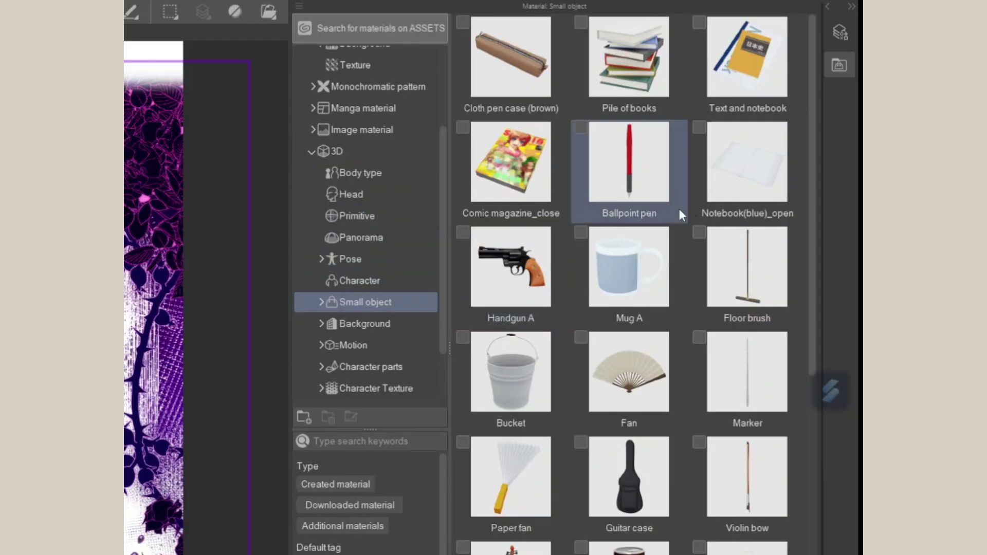
{"action": "scroll", "coordinate": [761, 187], "scroll_direction": "down", "scroll_amount": 10}
{"action": "left_click", "coordinate": [340, 323]}
{"action": "scroll", "coordinate": [738, 133], "scroll_direction": "down", "scroll_amount": 5}
{"action": "scroll", "coordinate": [738, 133], "scroll_direction": "up", "scroll_amount": 5}
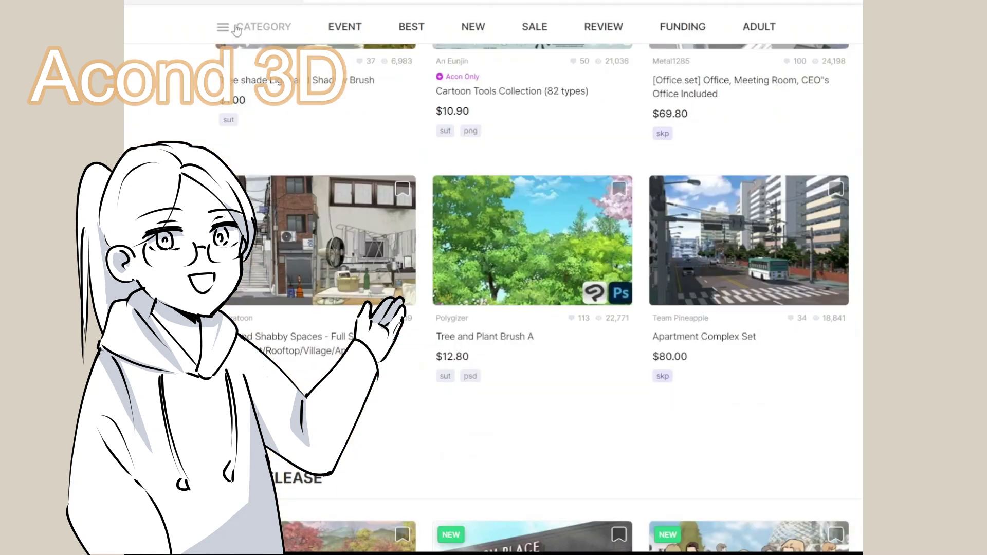
Browse the Fantasy/Medieval genre of 3D assets on the Acon3D store.
{"action": "left_click", "coordinate": [236, 29]}
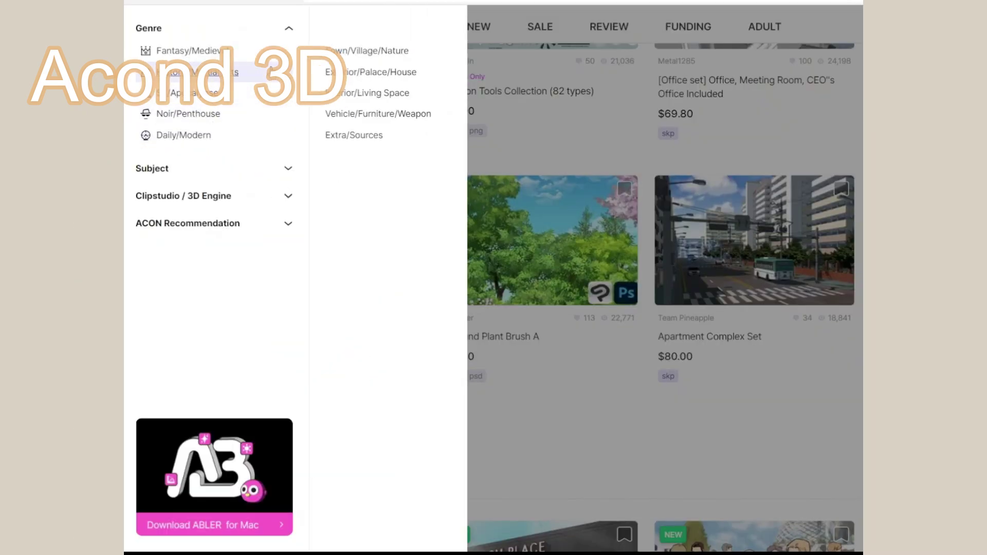
{"action": "left_click", "coordinate": [188, 50]}
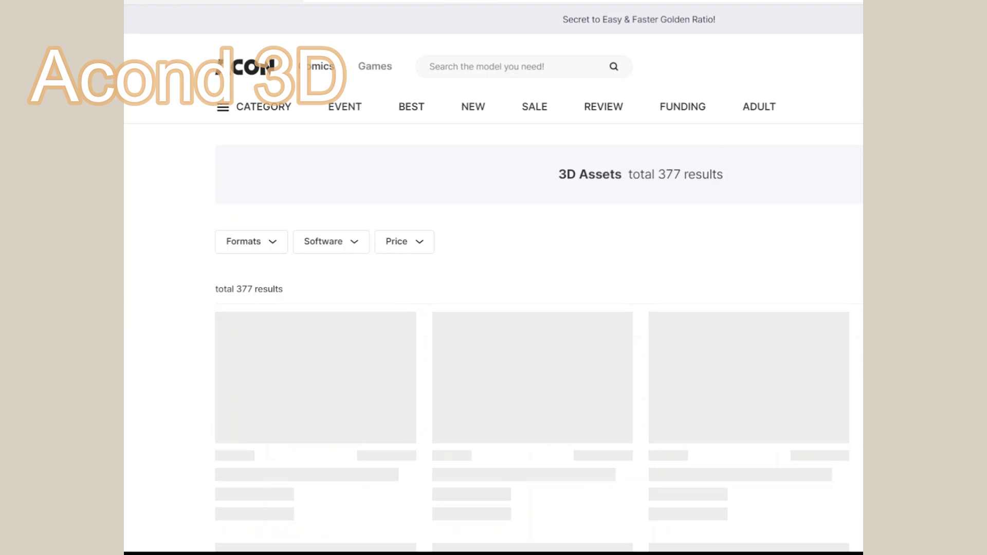
{"action": "scroll", "coordinate": [532, 308], "scroll_direction": "down", "scroll_amount": 15}
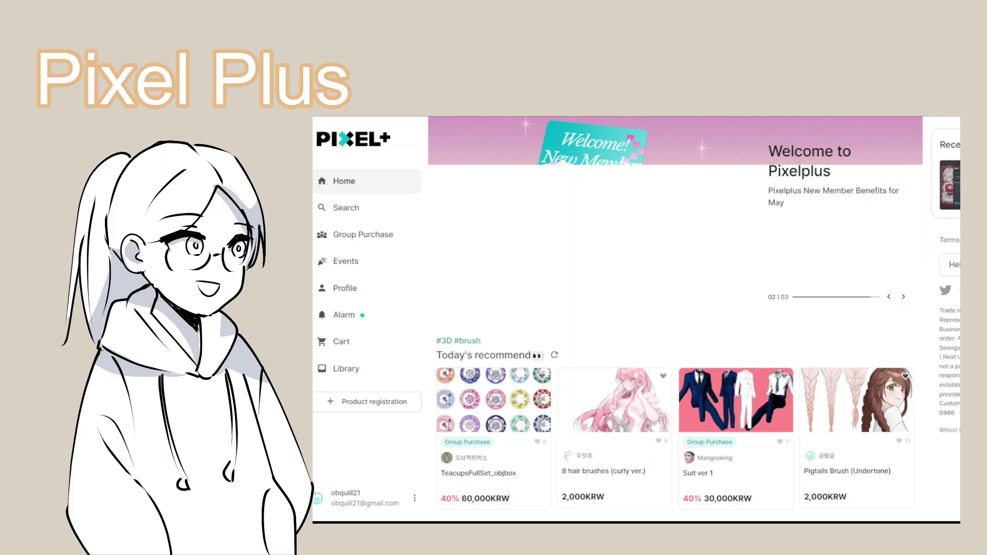
Look through the recommended 3D models and brushes on the Pixelplus home page.
{"action": "scroll", "coordinate": [673, 319], "scroll_direction": "down", "scroll_amount": 5}
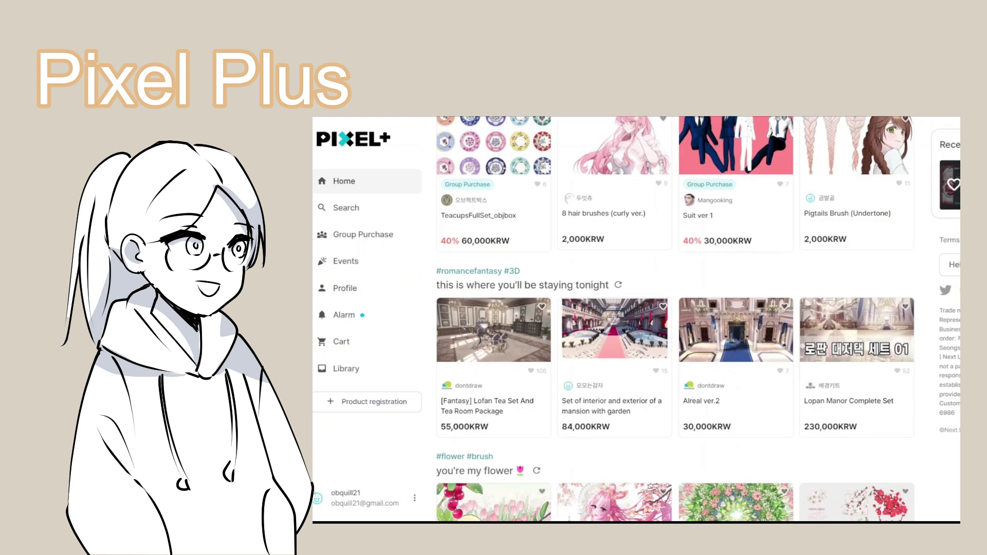
{"action": "scroll", "coordinate": [674, 319], "scroll_direction": "down", "scroll_amount": 11}
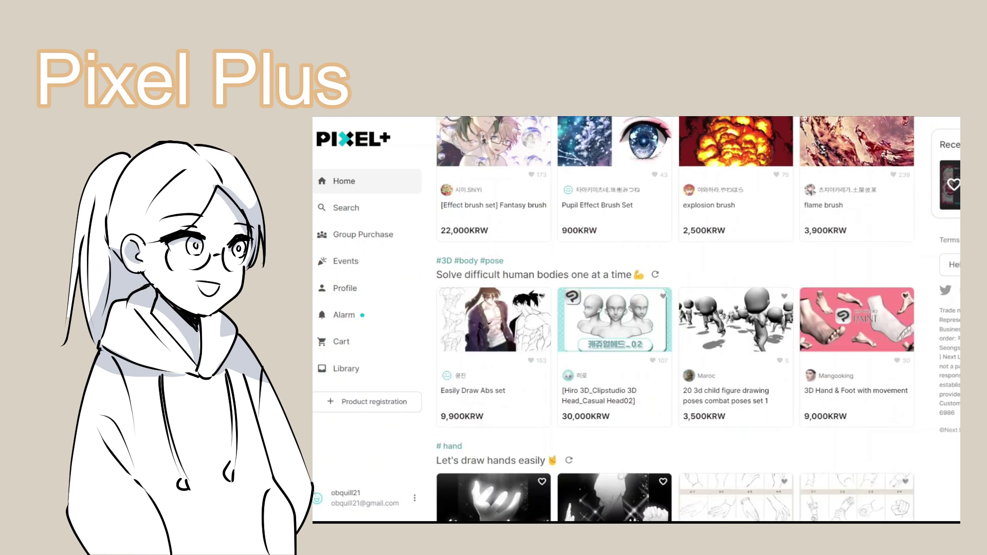
{"action": "scroll", "coordinate": [935, 191], "scroll_direction": "up", "scroll_amount": 12}
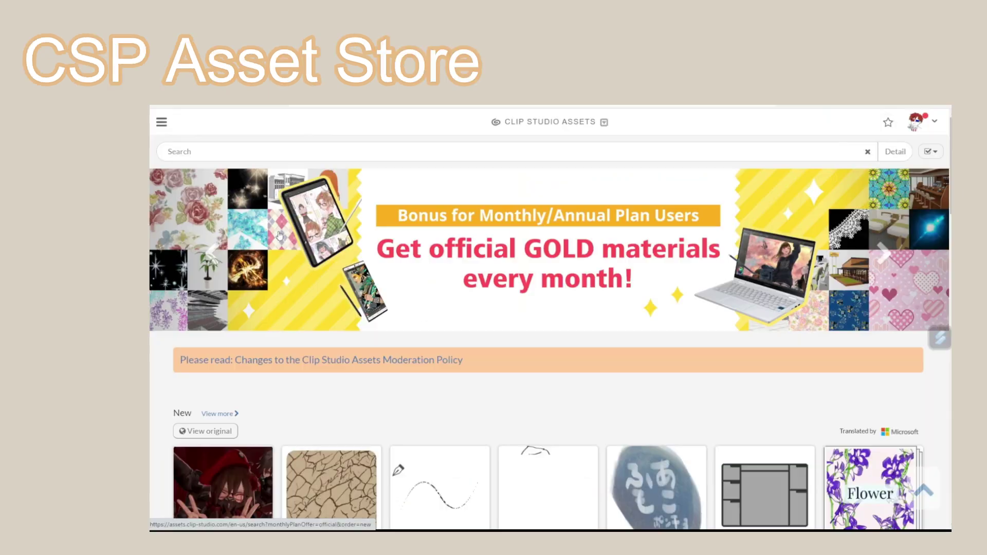
Look through the new, top free and top paid materials on the Clip Studio Assets home page.
{"action": "scroll", "coordinate": [279, 235], "scroll_direction": "down", "scroll_amount": 5}
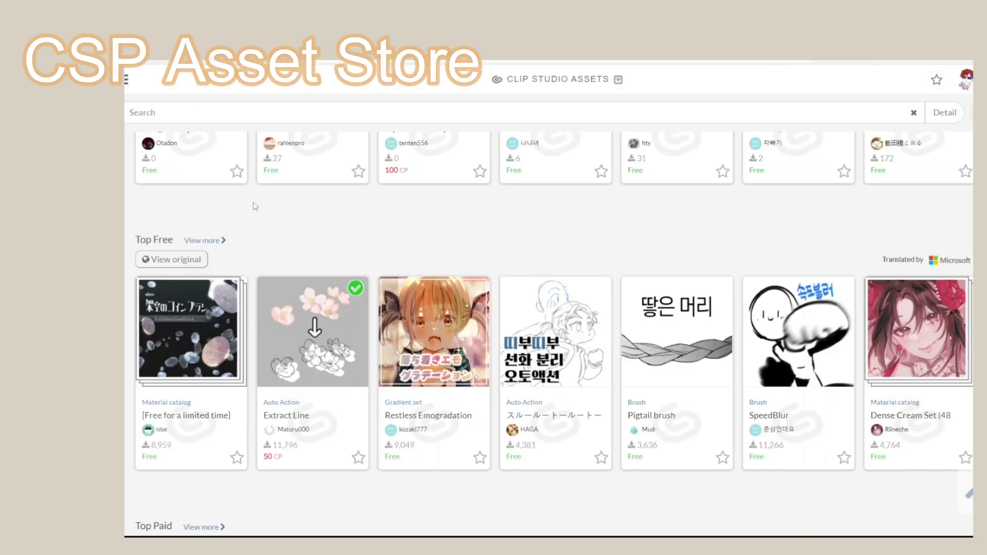
{"action": "scroll", "coordinate": [256, 207], "scroll_direction": "down", "scroll_amount": 9}
{"action": "scroll", "coordinate": [256, 206], "scroll_direction": "up", "scroll_amount": 9}
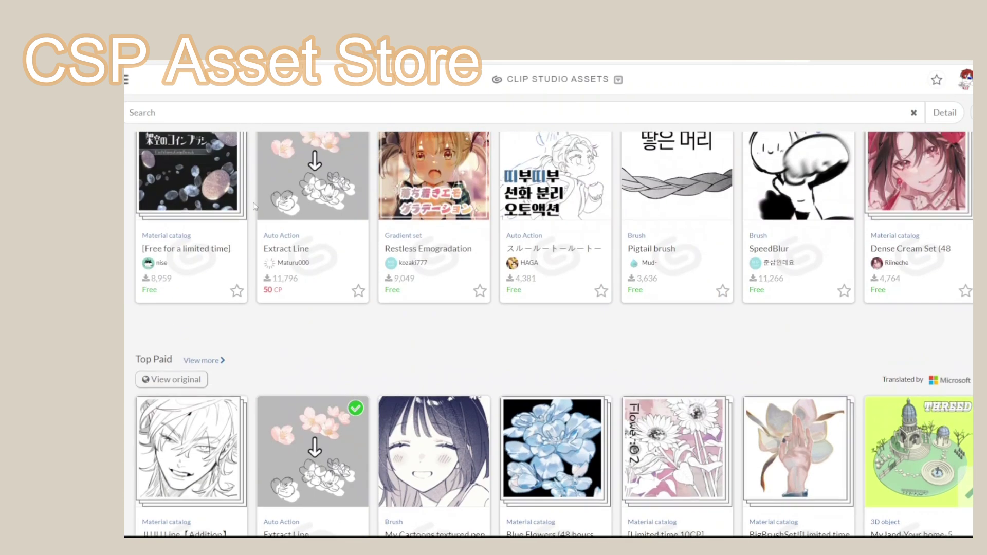
Filter Clip Studio Assets by the 3D object type, sort the materials by Popular, and browse them.
{"action": "left_click", "coordinate": [945, 113]}
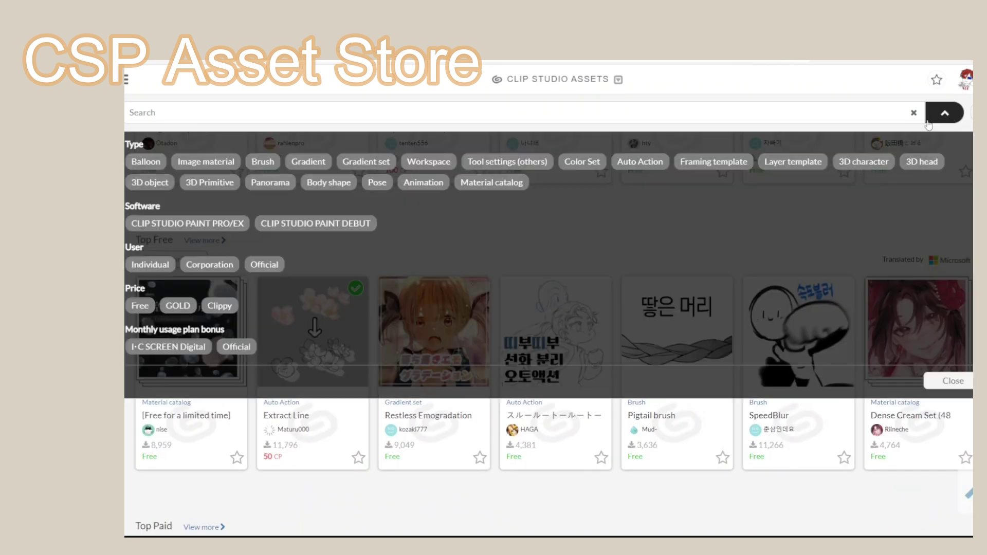
{"action": "left_click", "coordinate": [168, 186]}
{"action": "left_click", "coordinate": [970, 381]}
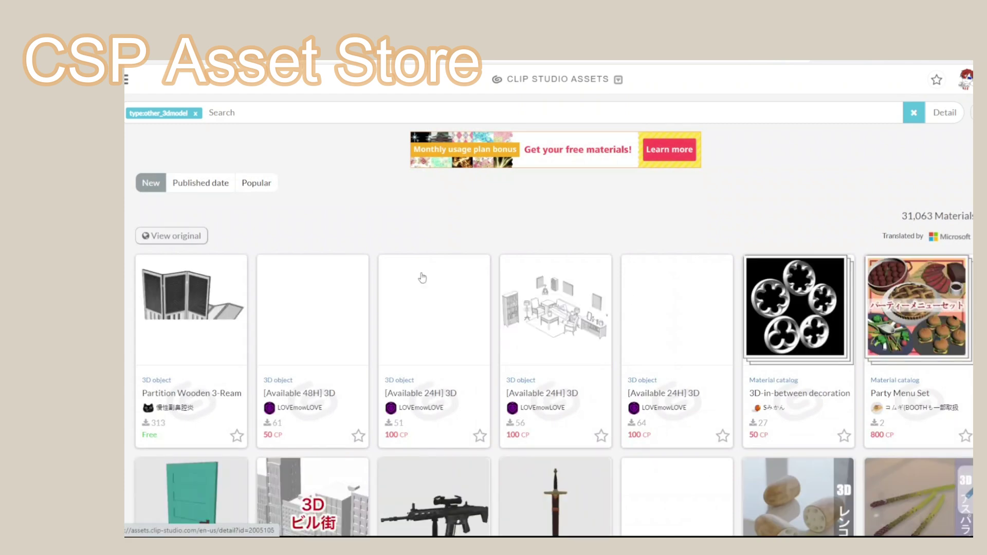
{"action": "left_click", "coordinate": [256, 183]}
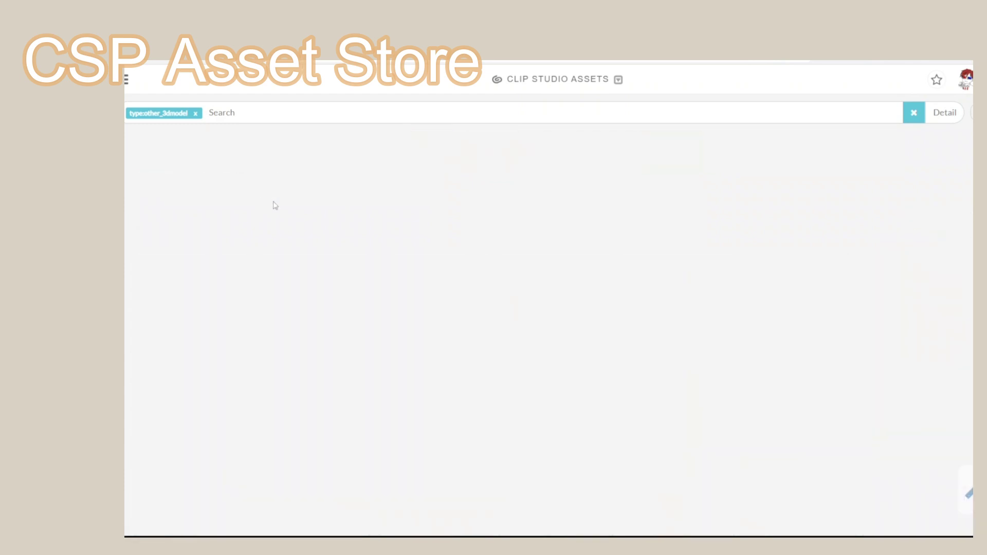
{"action": "scroll", "coordinate": [309, 225], "scroll_direction": "down", "scroll_amount": 10}
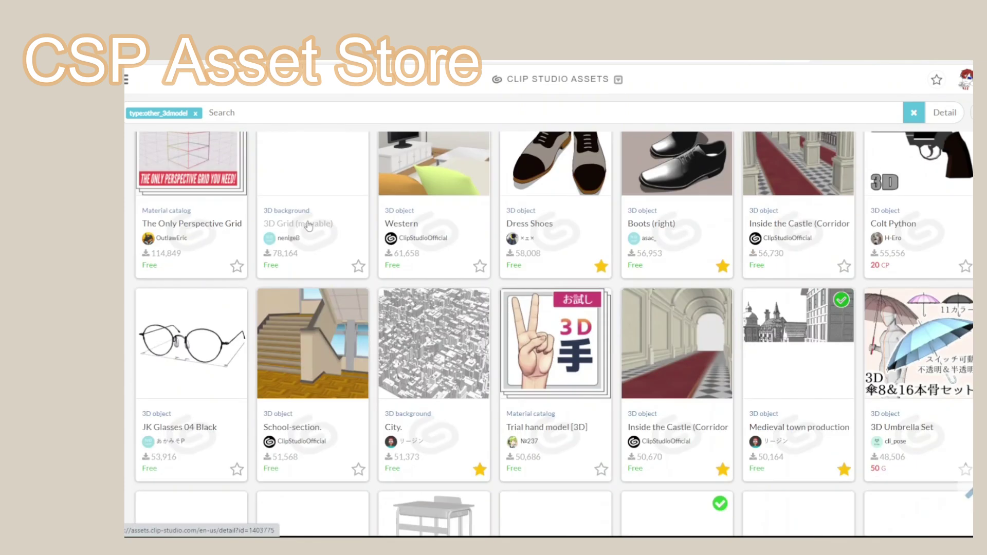
{"action": "scroll", "coordinate": [309, 226], "scroll_direction": "down", "scroll_amount": 5}
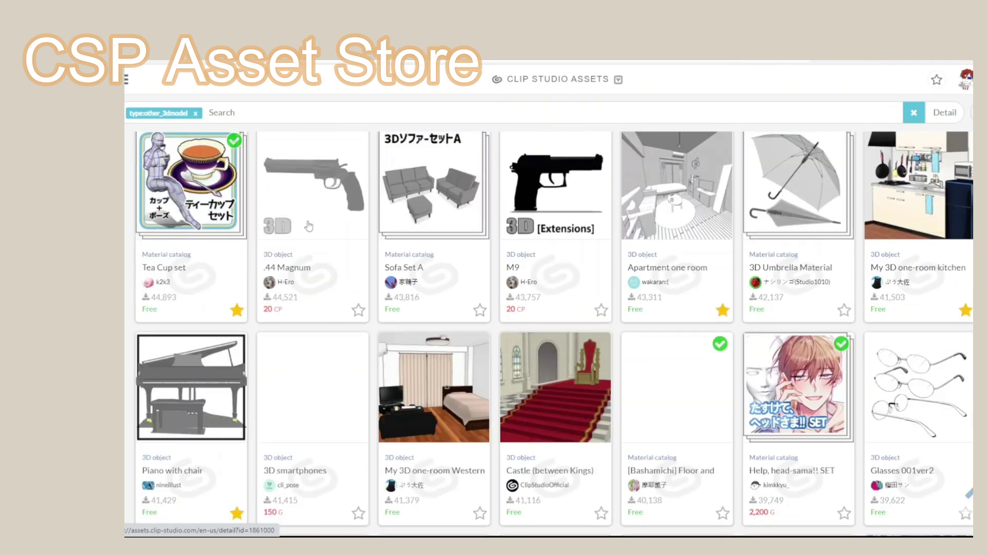
{"action": "scroll", "coordinate": [308, 227], "scroll_direction": "up", "scroll_amount": 15}
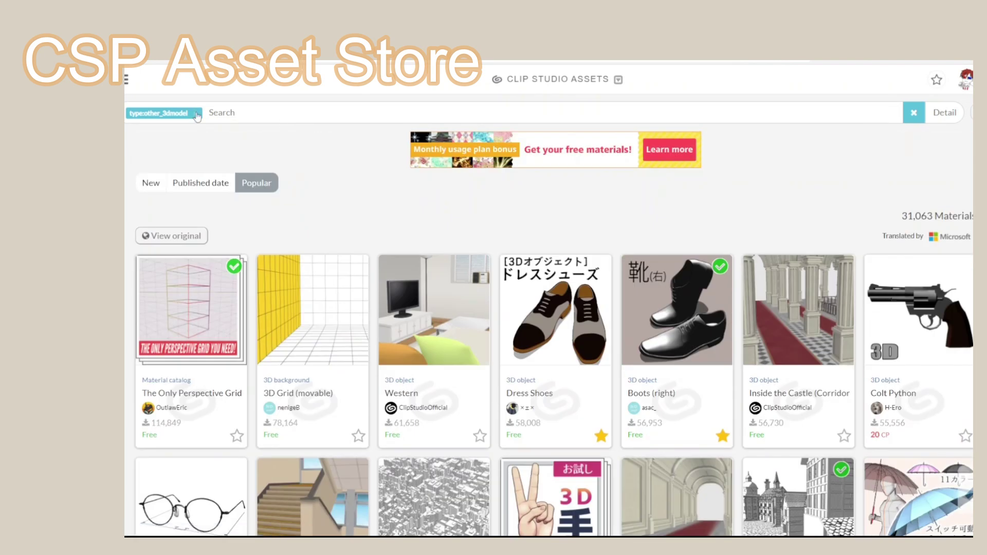
Search Clip Studio Assets for "teacup", look through the materials, and clear the search term.
{"action": "left_click", "coordinate": [196, 114]}
{"action": "type", "text": "teacup"}
{"action": "key", "text": "Return"}
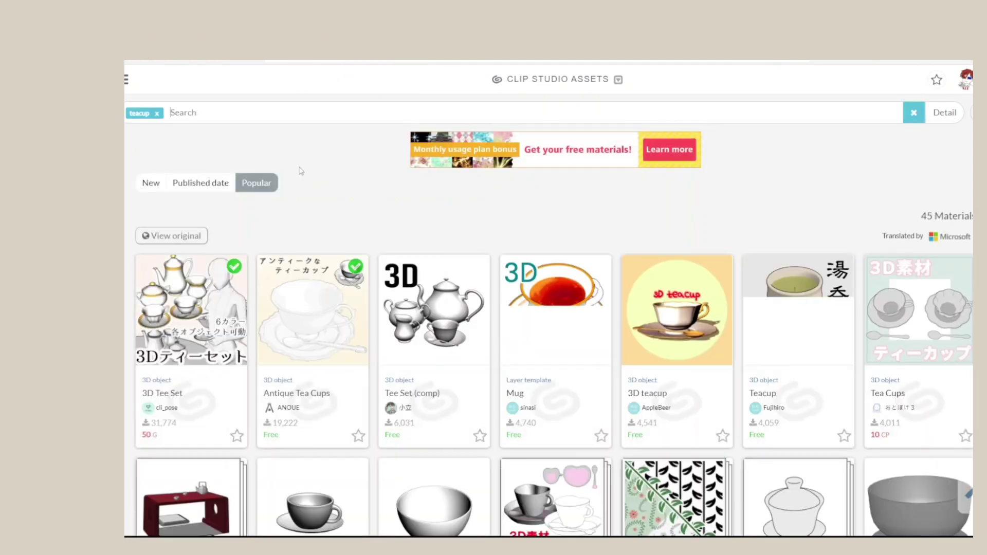
{"action": "scroll", "coordinate": [305, 170], "scroll_direction": "down", "scroll_amount": 6}
{"action": "scroll", "coordinate": [312, 380], "scroll_direction": "up", "scroll_amount": 6}
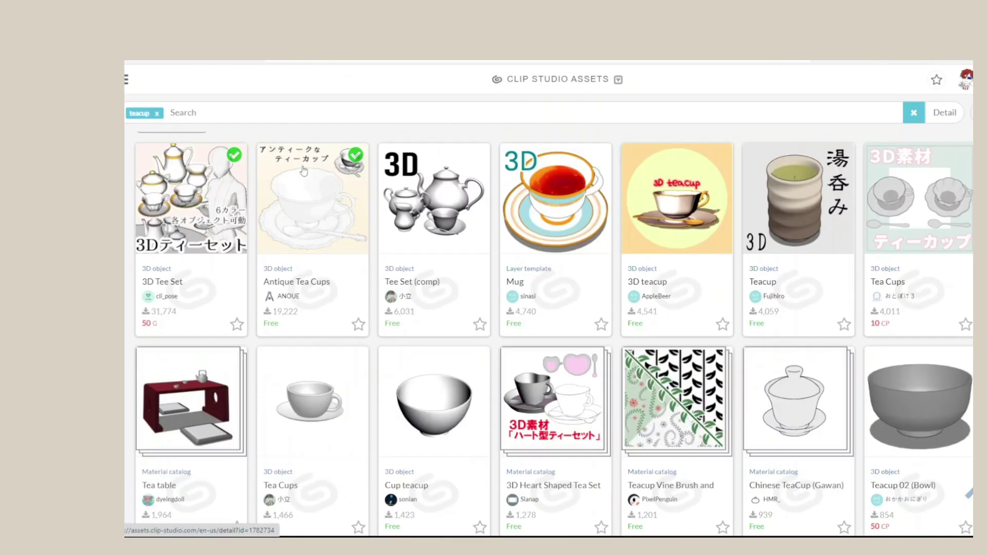
{"action": "left_click", "coordinate": [158, 114]}
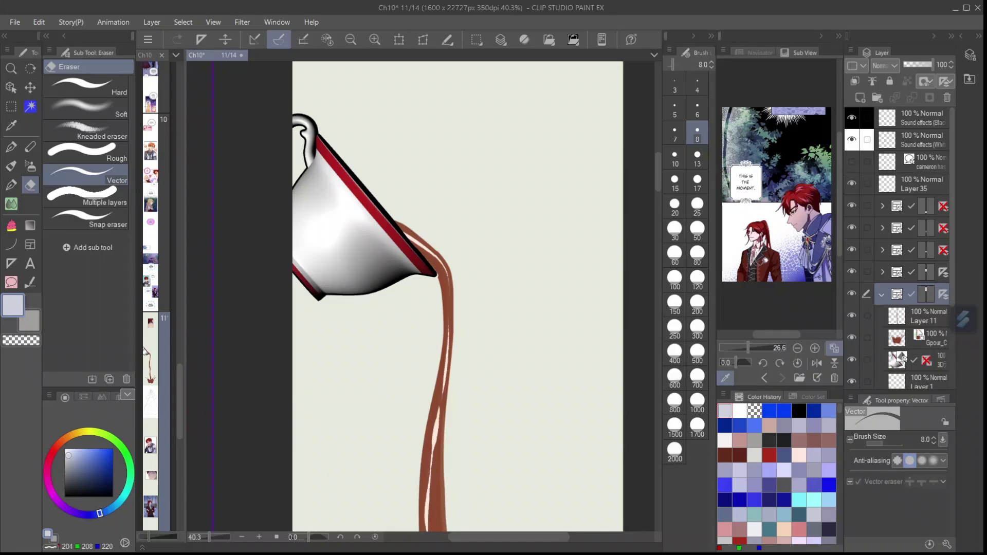
Select the 3D teacup in the pouring-tea panel for editing with the Object operation tool.
{"action": "left_click_drag", "start_coordinate": [953, 192], "coordinate": [943, 205]}
{"action": "left_click", "coordinate": [894, 346]}
{"action": "left_click_drag", "start_coordinate": [364, 190], "coordinate": [358, 227]}
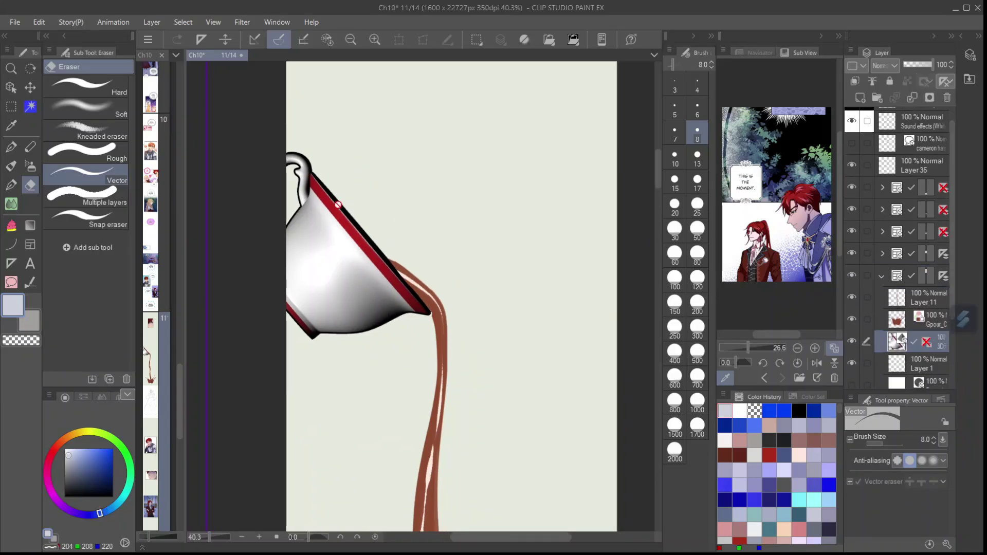
{"action": "key", "text": "o"}
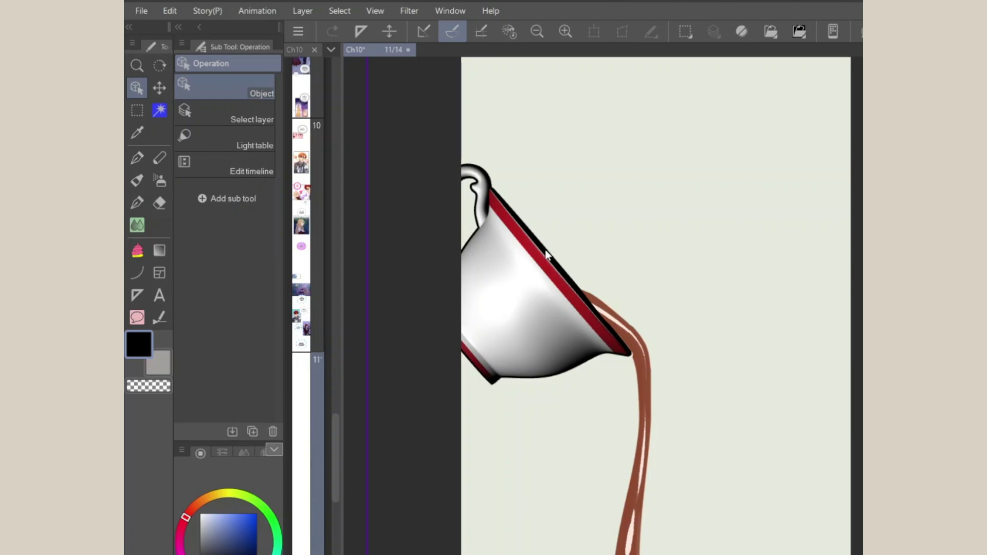
{"action": "left_click", "coordinate": [547, 255]}
{"action": "left_click_drag", "start_coordinate": [474, 176], "coordinate": [471, 171]}
{"action": "left_click_drag", "start_coordinate": [711, 227], "coordinate": [707, 198]}
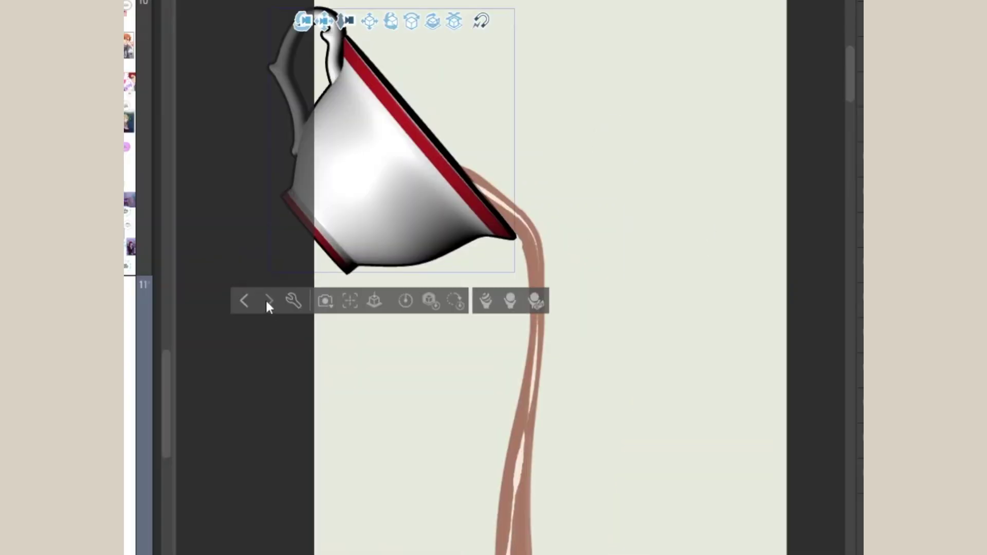
Adjust the teacup's light source, setting directional light intensity to 1.84 and ambient light intensity to 4.41.
{"action": "left_click", "coordinate": [293, 301]}
{"action": "left_click", "coordinate": [859, 223]}
{"action": "left_click", "coordinate": [845, 240]}
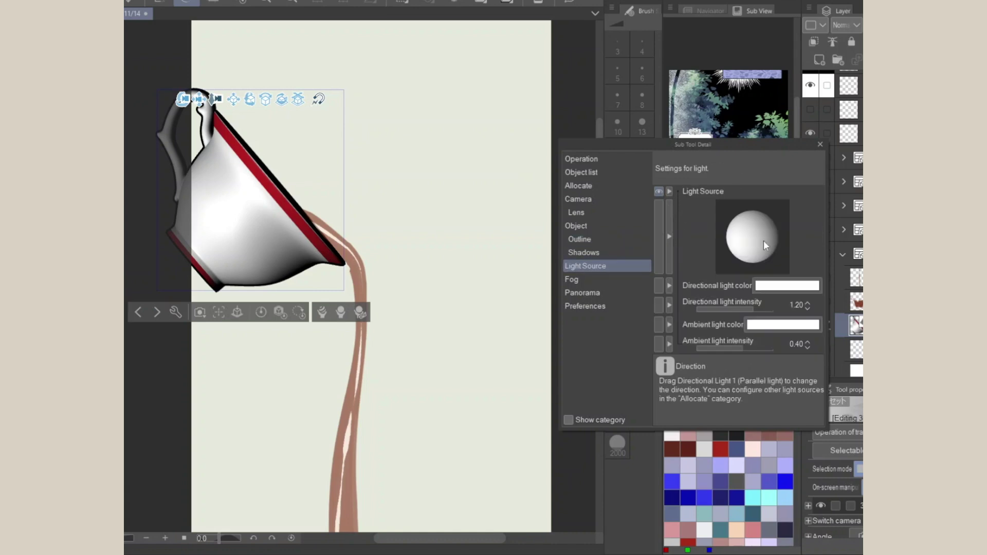
{"action": "mouse_move", "coordinate": [764, 240]}
{"action": "left_mouse_down"}
{"action": "mouse_move", "coordinate": [753, 246]}
{"action": "mouse_move", "coordinate": [766, 241]}
{"action": "left_mouse_up"}
{"action": "mouse_move", "coordinate": [736, 308]}
{"action": "left_mouse_down"}
{"action": "mouse_move", "coordinate": [768, 310]}
{"action": "mouse_move", "coordinate": [756, 310]}
{"action": "left_mouse_up"}
{"action": "left_click_drag", "start_coordinate": [760, 345], "coordinate": [762, 345]}
{"action": "left_click_drag", "start_coordinate": [757, 310], "coordinate": [757, 310]}
{"action": "left_click_drag", "start_coordinate": [760, 349], "coordinate": [764, 351]}
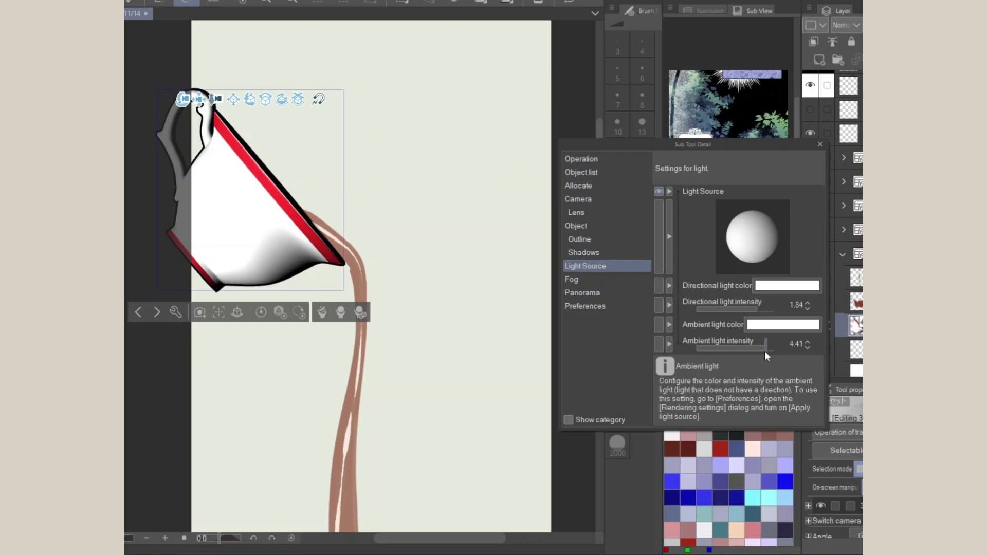
Adjust the outline settings of the 3D teacup.
{"action": "left_click", "coordinate": [612, 239]}
{"action": "left_click", "coordinate": [711, 201]}
{"action": "left_click_drag", "start_coordinate": [711, 205], "coordinate": [701, 201]}
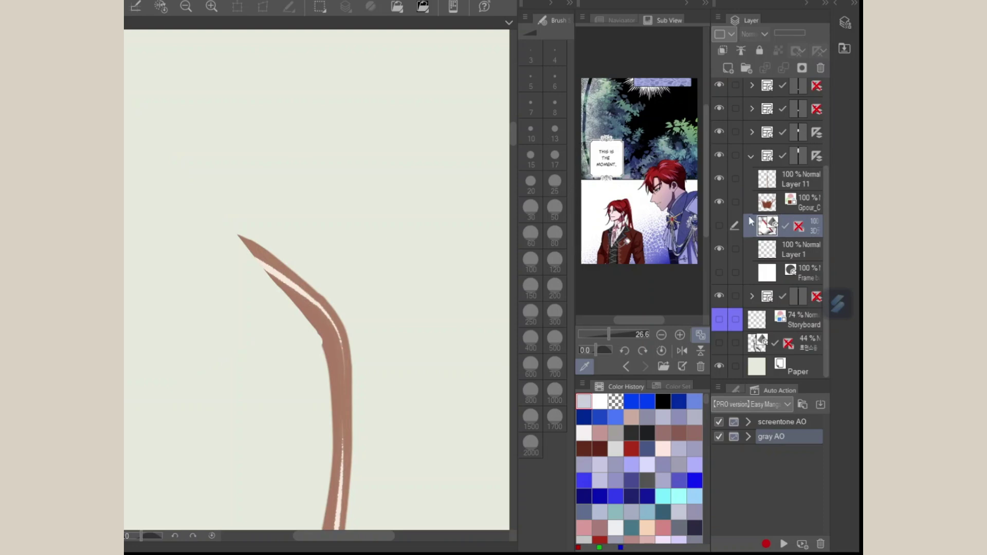
Show the 3D teacup layer and convert it to lines and tones.
{"action": "left_click", "coordinate": [720, 225]}
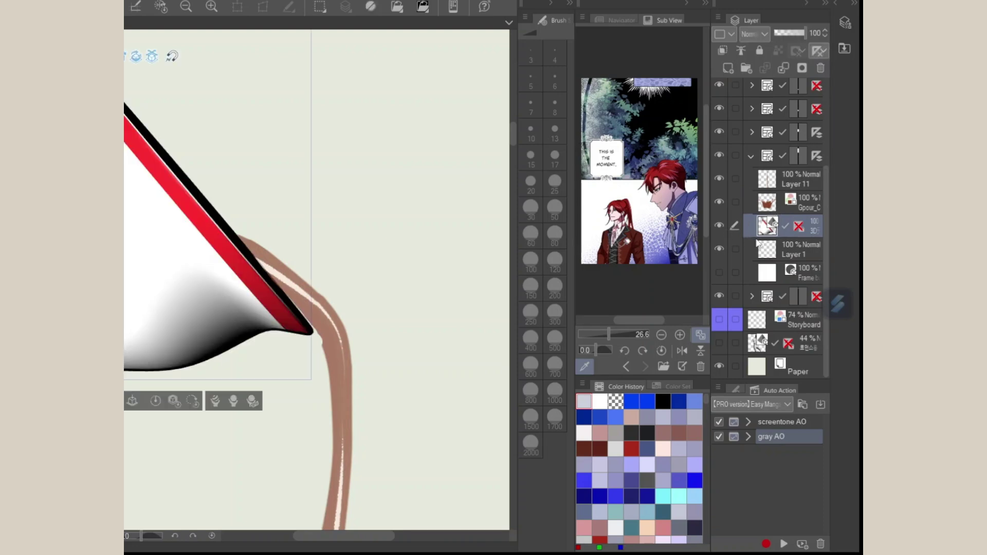
{"action": "right_click", "coordinate": [818, 227]}
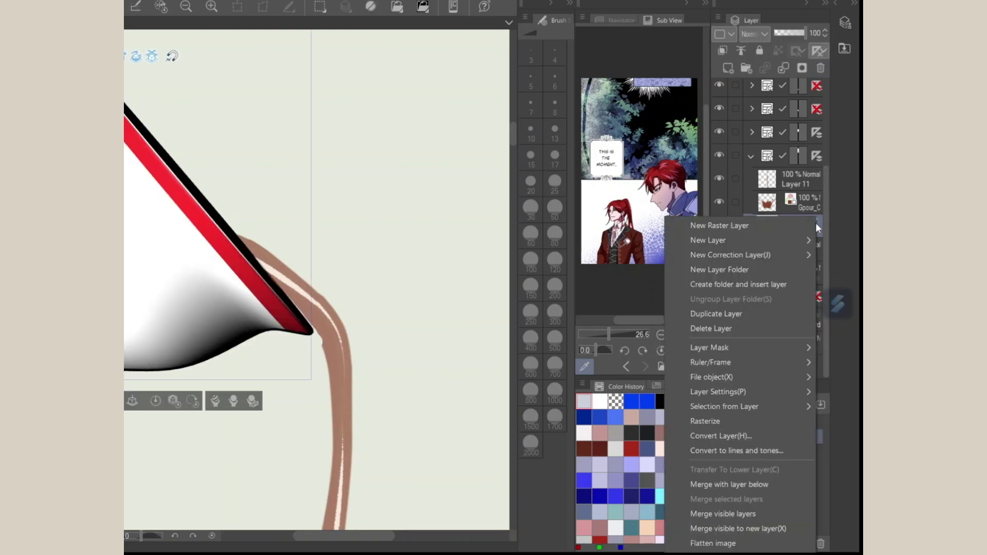
{"action": "left_click", "coordinate": [802, 451]}
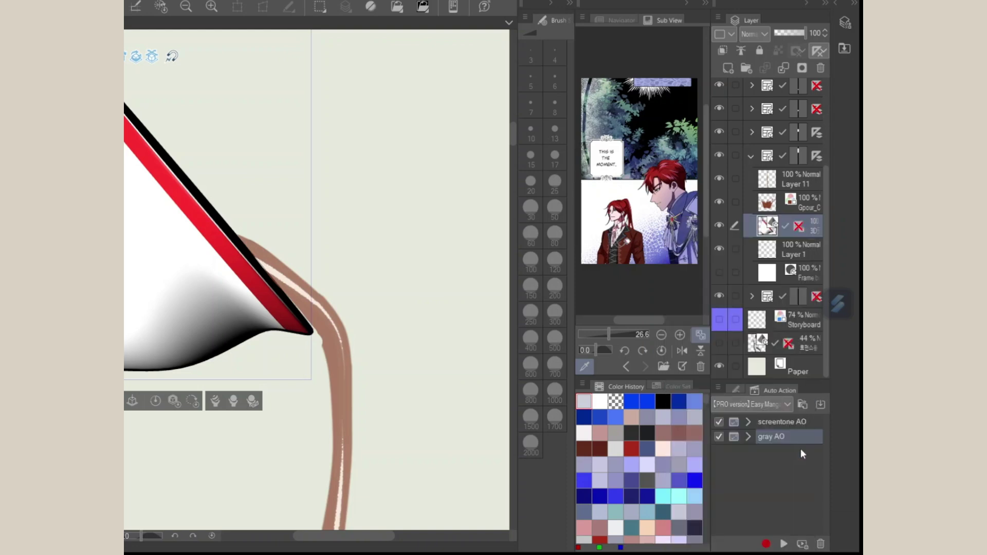
{"action": "left_click", "coordinate": [771, 220]}
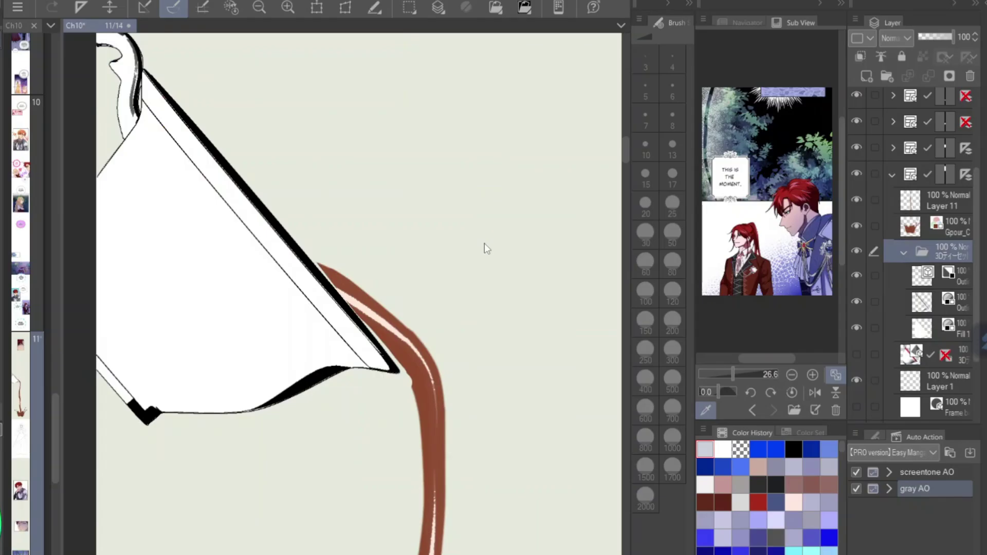
Toggle the converted teacup's outline layer to compare, and move the 3D layer into the converted folder above Fill 1.
{"action": "left_click", "coordinate": [856, 301]}
{"action": "left_click", "coordinate": [856, 302]}
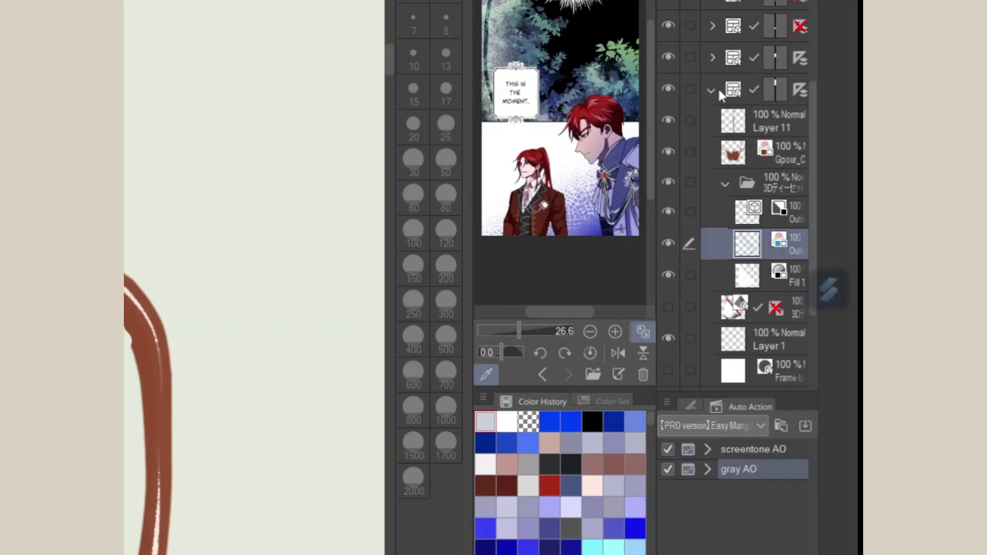
{"action": "left_click", "coordinate": [692, 275]}
{"action": "left_click_drag", "start_coordinate": [729, 321], "coordinate": [726, 288]}
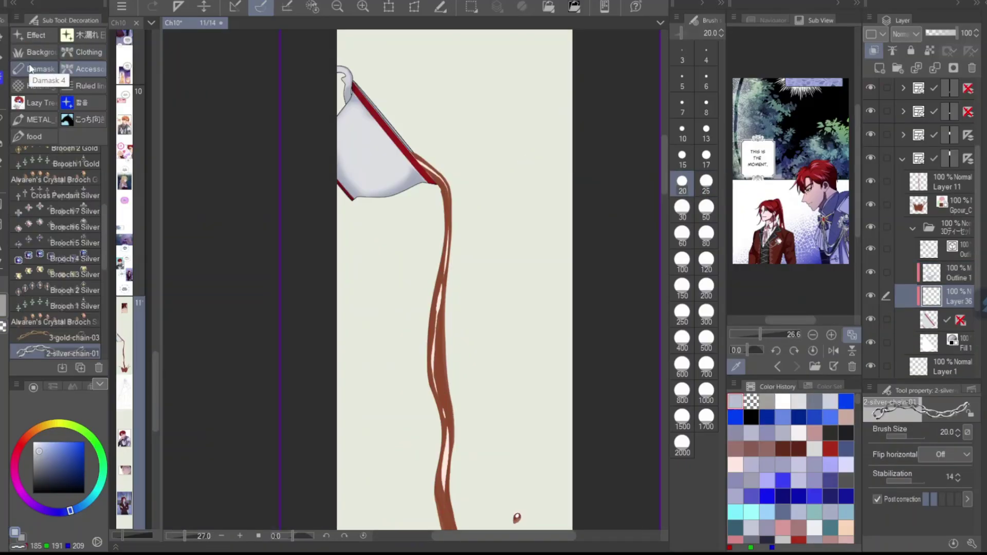
Choose the EXOTIC-E damask decoration brush with a muted brown colour (RGB 165, 139, 122) at brush size 80.
{"action": "scroll", "coordinate": [57, 257], "scroll_direction": "down", "scroll_amount": 3}
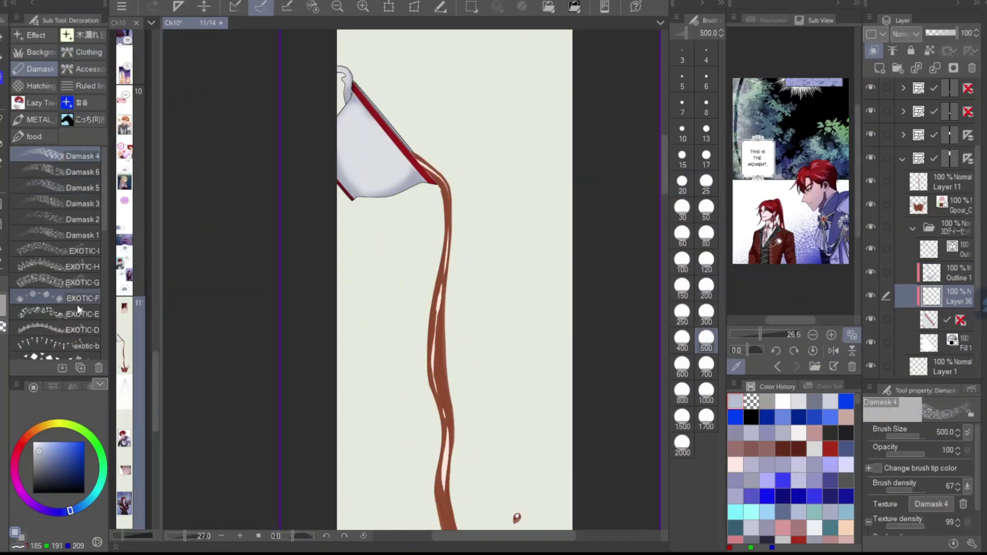
{"action": "left_click", "coordinate": [83, 314]}
{"action": "left_click", "coordinate": [32, 431]}
{"action": "left_click", "coordinate": [49, 457]}
{"action": "scroll", "coordinate": [455, 280], "scroll_direction": "up", "scroll_amount": 1}
{"action": "left_click", "coordinate": [706, 237]}
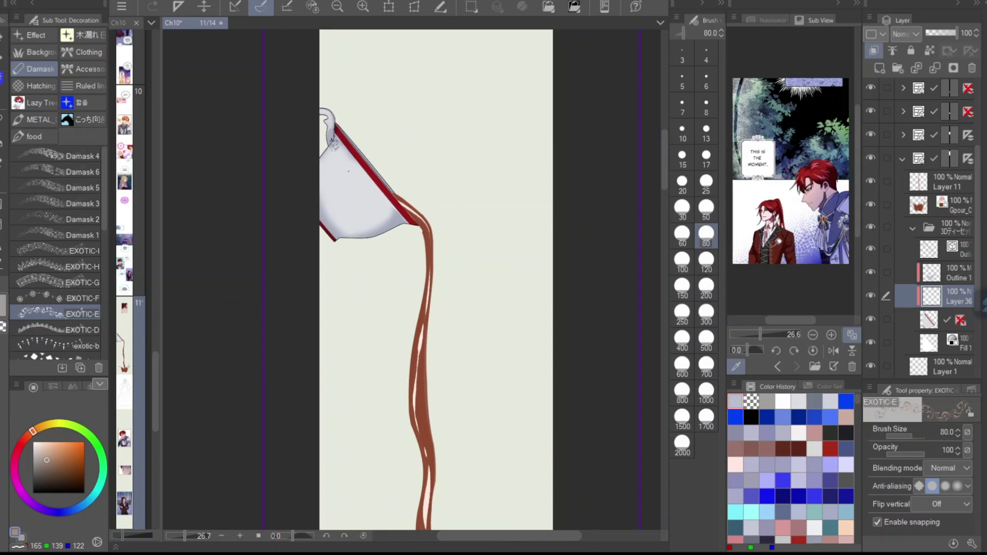
Try a pattern stroke on the teacup near its handle, undo it, and set the brush size to 60.
{"action": "left_click_drag", "start_coordinate": [334, 145], "coordinate": [335, 168]}
{"action": "key", "text": "ctrl+z"}
{"action": "left_click", "coordinate": [682, 237]}
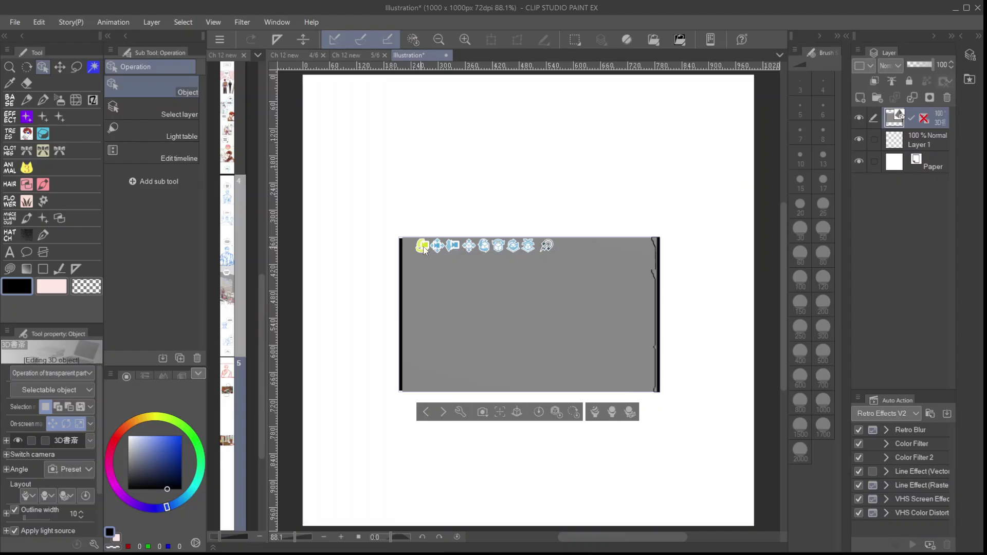
Orbit the 3D study to frame the desk and bookshelf at an angle, and redirect its light to brighten the desk's front.
{"action": "left_click_drag", "start_coordinate": [514, 246], "coordinate": [508, 466]}
{"action": "left_click_drag", "start_coordinate": [307, 97], "coordinate": [205, 4]}
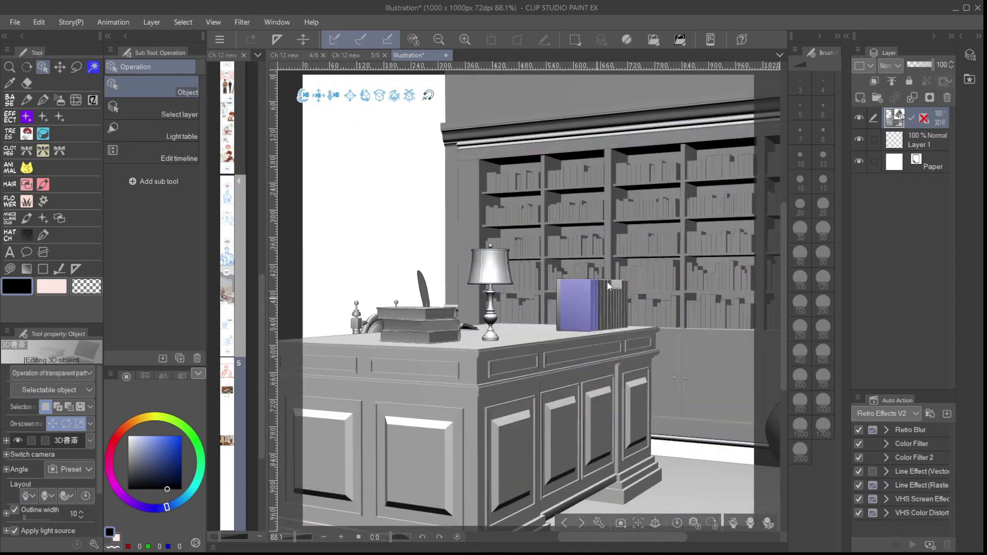
{"action": "left_click", "coordinate": [599, 523]}
{"action": "left_click", "coordinate": [661, 255]}
{"action": "left_click", "coordinate": [662, 264]}
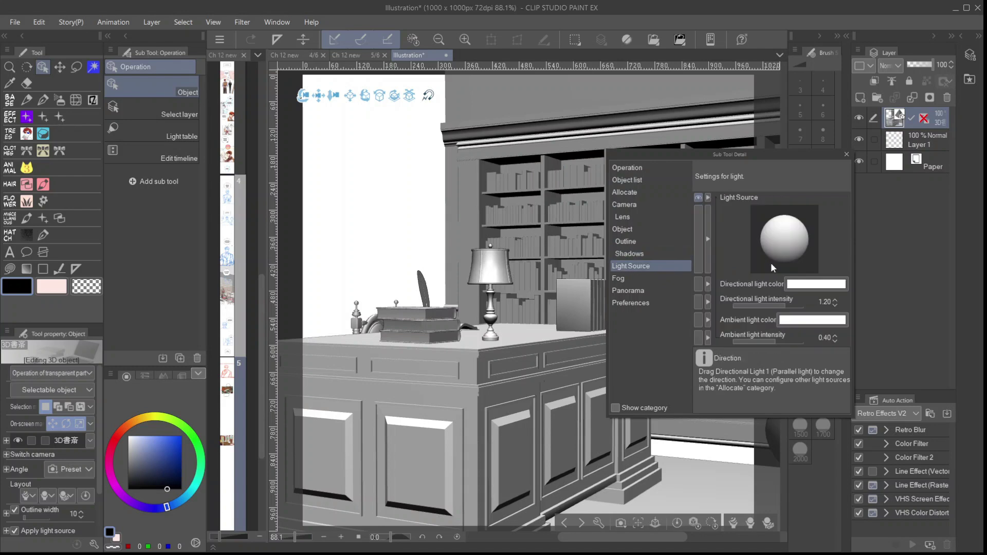
{"action": "left_click_drag", "start_coordinate": [770, 264], "coordinate": [770, 267]}
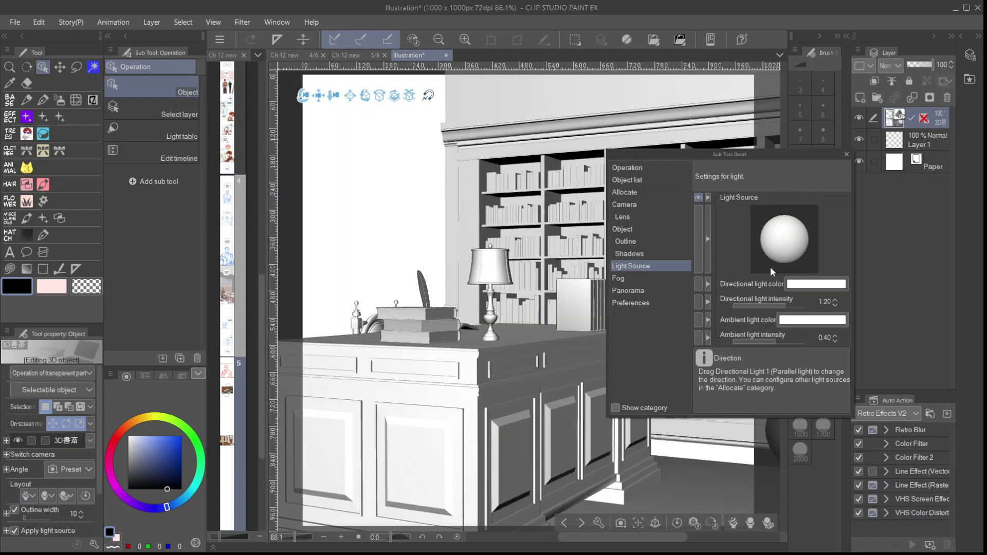
{"action": "left_click", "coordinate": [845, 154]}
Convert the 3D study layer to lines and tones, with 1 px vector outlines and posterized tone work.
{"action": "right_click", "coordinate": [895, 119]}
{"action": "left_click", "coordinate": [964, 332]}
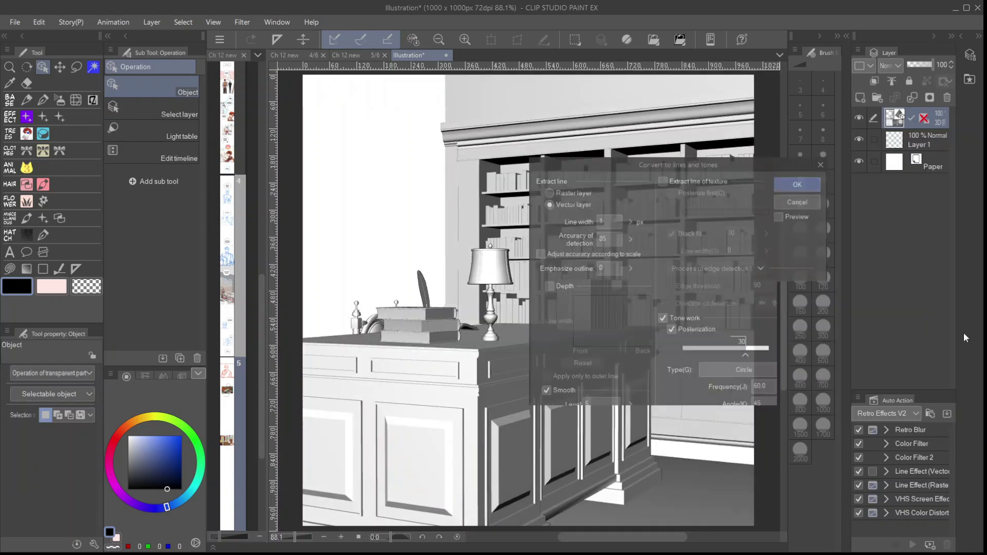
{"action": "left_click_drag", "start_coordinate": [696, 169], "coordinate": [254, 57]}
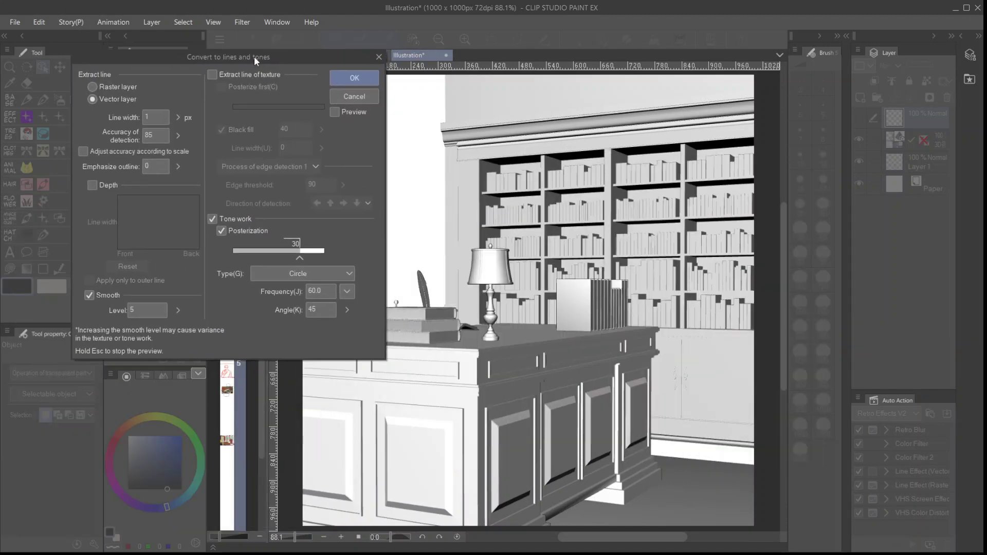
{"action": "left_click", "coordinate": [356, 78]}
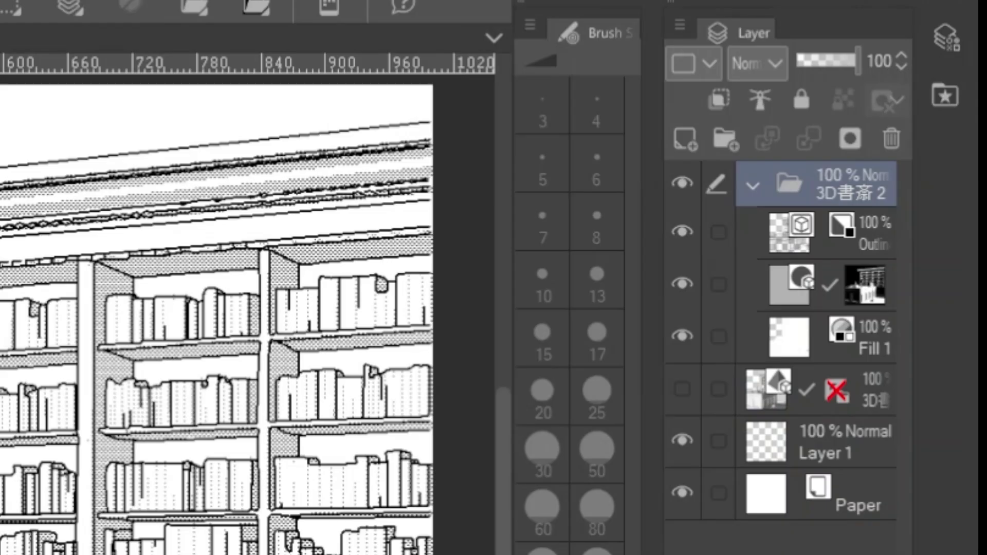
Set the Outline 1 layer's expression color to Color and give its 1.0 vector lines weak anti-aliasing.
{"action": "left_click", "coordinate": [796, 246]}
{"action": "left_click", "coordinate": [945, 37]}
{"action": "left_click", "coordinate": [772, 109]}
{"action": "left_click", "coordinate": [758, 150]}
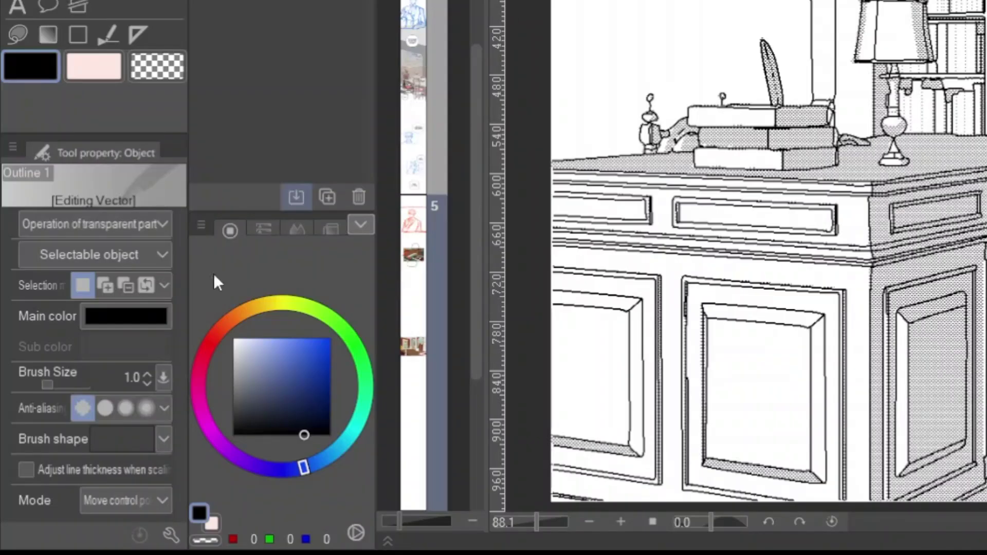
{"action": "left_click", "coordinate": [103, 409]}
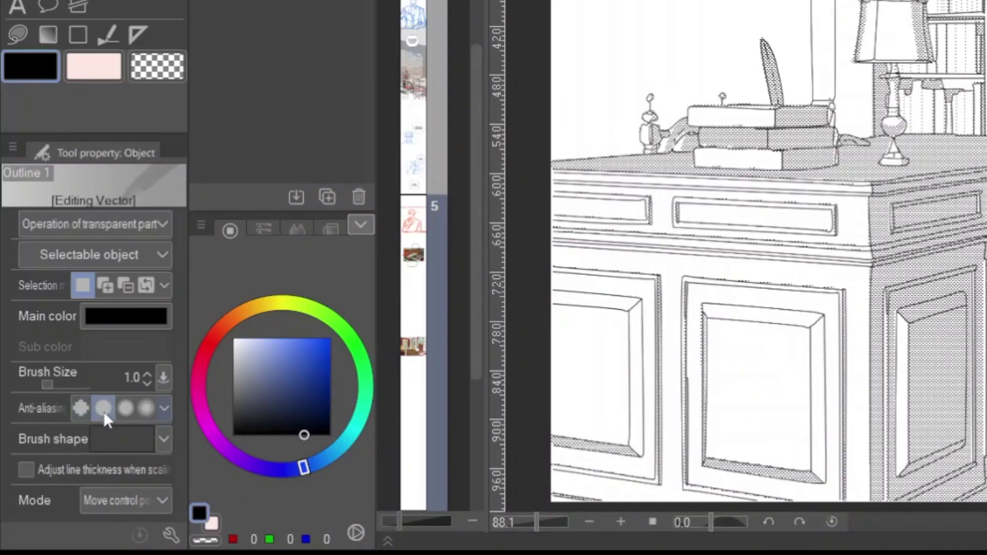
{"action": "left_click", "coordinate": [146, 374]}
{"action": "left_click", "coordinate": [147, 383]}
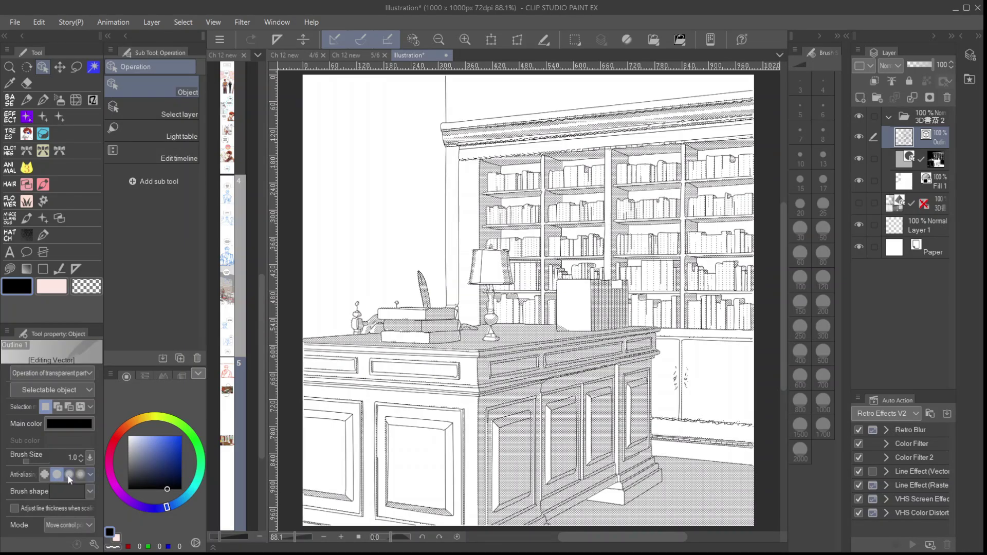
Turn off the tone effect on the Tone 1 layer to make its shading solid grey.
{"action": "left_click", "coordinate": [938, 161]}
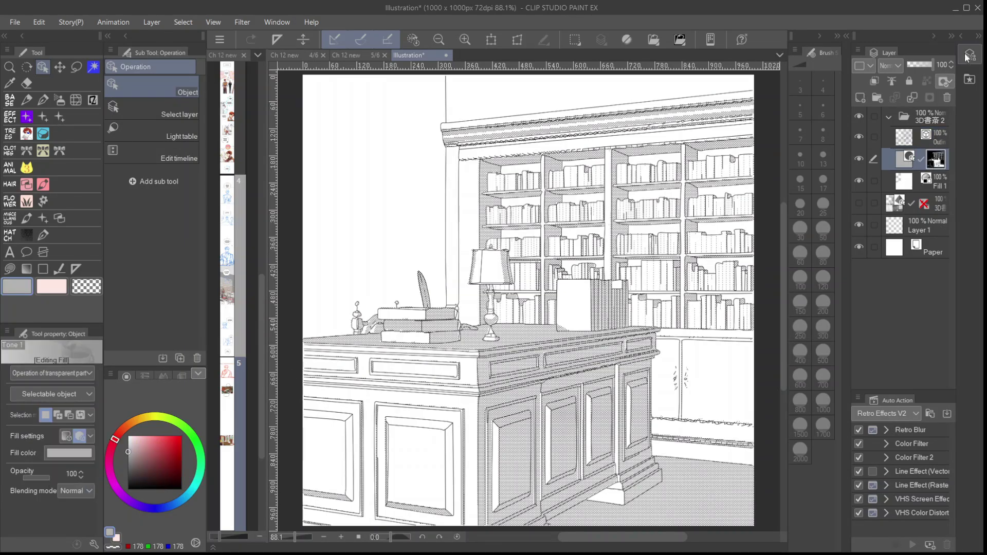
{"action": "left_click", "coordinate": [969, 56]}
{"action": "left_click", "coordinate": [873, 60]}
{"action": "left_click", "coordinate": [891, 66]}
{"action": "left_click", "coordinate": [907, 106]}
Check the Fill 1 layer by toggling its visibility and set its expression color to Color.
{"action": "left_click", "coordinate": [908, 183]}
{"action": "left_click", "coordinate": [860, 180]}
{"action": "left_click", "coordinate": [860, 180]}
{"action": "left_click", "coordinate": [969, 55]}
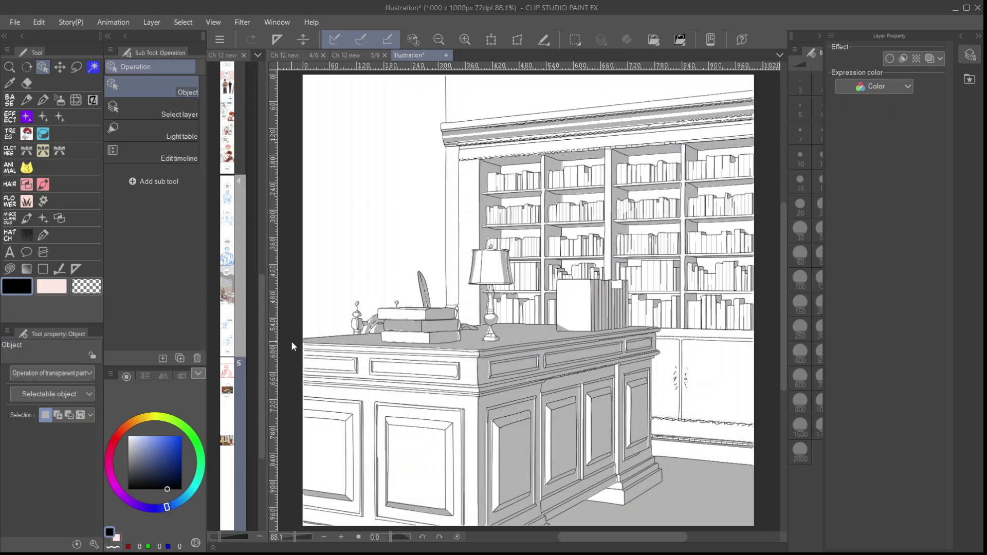
{"action": "scroll", "coordinate": [463, 350], "scroll_direction": "down", "scroll_amount": 1}
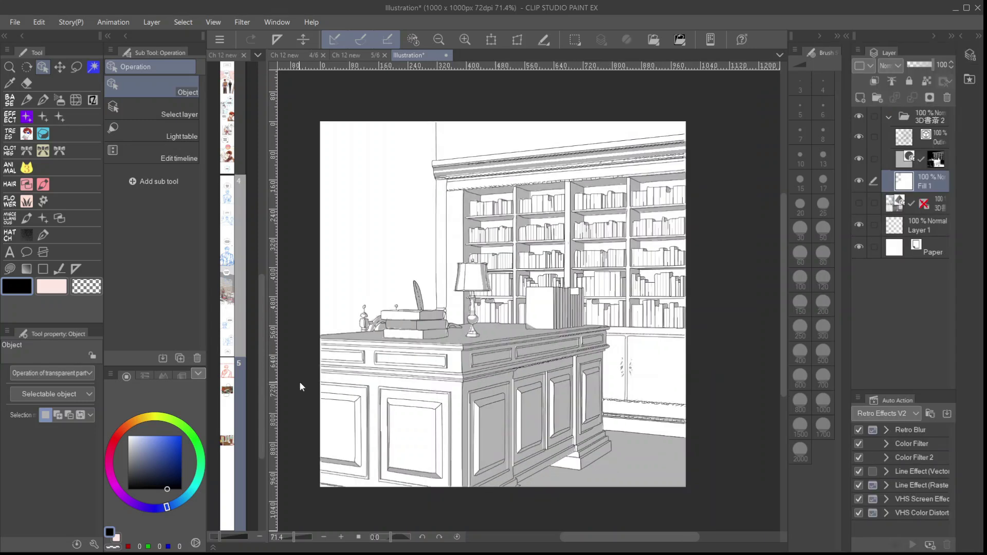
{"action": "key", "text": "b"}
{"action": "left_click", "coordinate": [122, 431]}
{"action": "left_click", "coordinate": [157, 455]}
{"action": "mouse_move", "coordinate": [391, 418]}
{"action": "left_mouse_down"}
{"action": "mouse_move", "coordinate": [462, 489]}
{"action": "mouse_move", "coordinate": [417, 517]}
{"action": "mouse_move", "coordinate": [401, 509]}
{"action": "left_mouse_up"}
{"action": "key", "text": "ctrl+z"}
Lock the Fill 1 layer's transparent pixels and pick a dark brown drawing colour (RGB 63, 54, 51).
{"action": "left_click", "coordinate": [926, 84]}
{"action": "mouse_move", "coordinate": [646, 485]}
{"action": "left_mouse_down"}
{"action": "mouse_move", "coordinate": [558, 397]}
{"action": "mouse_move", "coordinate": [437, 493]}
{"action": "mouse_move", "coordinate": [673, 487]}
{"action": "mouse_move", "coordinate": [514, 386]}
{"action": "left_mouse_up"}
{"action": "left_click", "coordinate": [143, 456]}
{"action": "left_click", "coordinate": [157, 456]}
{"action": "left_click", "coordinate": [142, 438]}
{"action": "left_click_drag", "start_coordinate": [142, 438], "coordinate": [149, 437]}
{"action": "mouse_move", "coordinate": [422, 257]}
{"action": "left_mouse_down"}
{"action": "mouse_move", "coordinate": [508, 216]}
{"action": "mouse_move", "coordinate": [479, 261]}
{"action": "left_mouse_up"}
{"action": "key", "text": "ctrl+z"}
{"action": "left_click", "coordinate": [137, 436]}
{"action": "scroll", "coordinate": [479, 260], "scroll_direction": "up", "scroll_amount": 1}
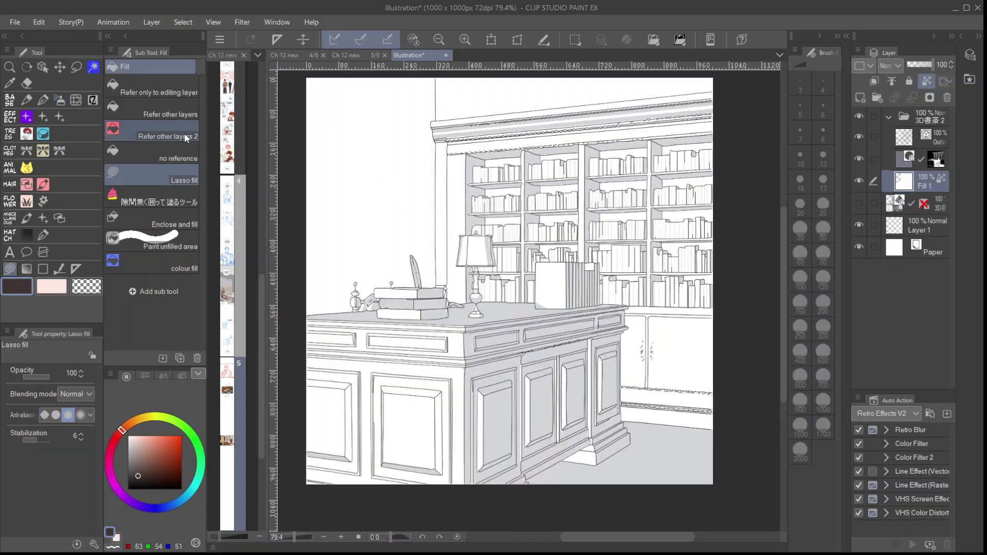
Choose the Refer other layers 2 fill, set Outline 1 as the reference layer, and make Fill 1 the active layer.
{"action": "left_click", "coordinate": [186, 138]}
{"action": "left_click", "coordinate": [921, 138]}
{"action": "left_click", "coordinate": [892, 81]}
{"action": "left_click", "coordinate": [920, 181]}
Fill the desk's panels, top and sides with dark brown on the Fill 1 layer.
{"action": "left_click", "coordinate": [357, 378]}
{"action": "left_click_drag", "start_coordinate": [357, 378], "coordinate": [342, 364]}
{"action": "left_click_drag", "start_coordinate": [509, 472], "coordinate": [479, 480]}
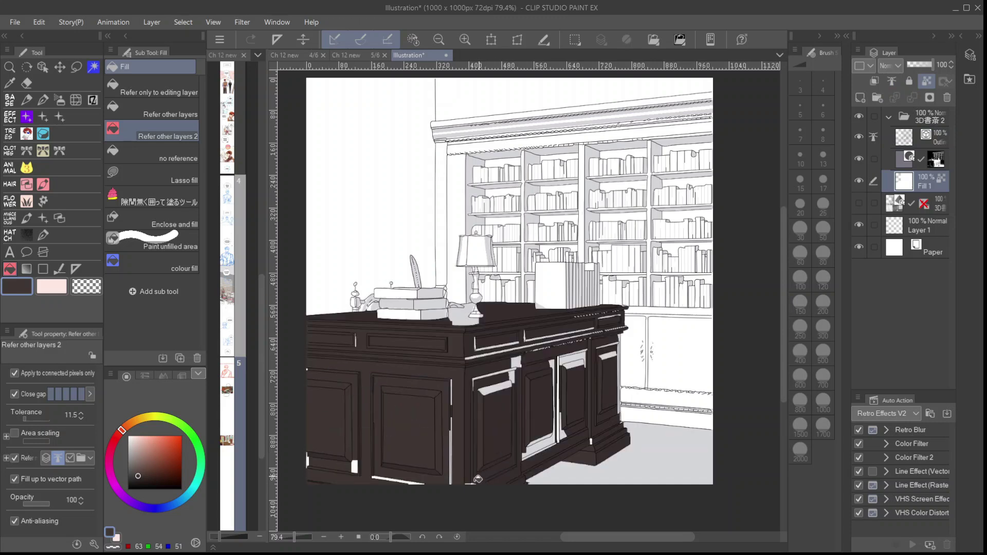
{"action": "left_click", "coordinate": [463, 325]}
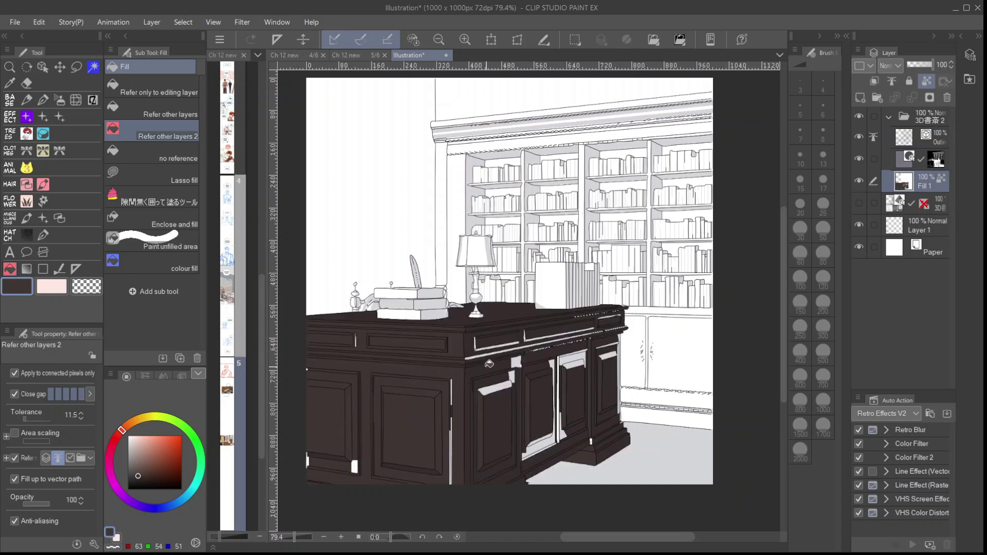
Cover the unfilled gaps in the desk's panels and trim with dark brown using Lasso fill.
{"action": "left_click", "coordinate": [174, 174]}
{"action": "mouse_move", "coordinate": [530, 340]}
{"action": "left_mouse_down"}
{"action": "mouse_move", "coordinate": [504, 368]}
{"action": "mouse_move", "coordinate": [583, 374]}
{"action": "left_mouse_up"}
{"action": "mouse_move", "coordinate": [584, 387]}
{"action": "left_mouse_down"}
{"action": "mouse_move", "coordinate": [584, 419]}
{"action": "mouse_move", "coordinate": [581, 402]}
{"action": "left_mouse_up"}
{"action": "mouse_move", "coordinate": [506, 409]}
{"action": "left_mouse_down"}
{"action": "mouse_move", "coordinate": [440, 384]}
{"action": "mouse_move", "coordinate": [450, 383]}
{"action": "left_mouse_up"}
{"action": "left_click_drag", "start_coordinate": [405, 406], "coordinate": [355, 378]}
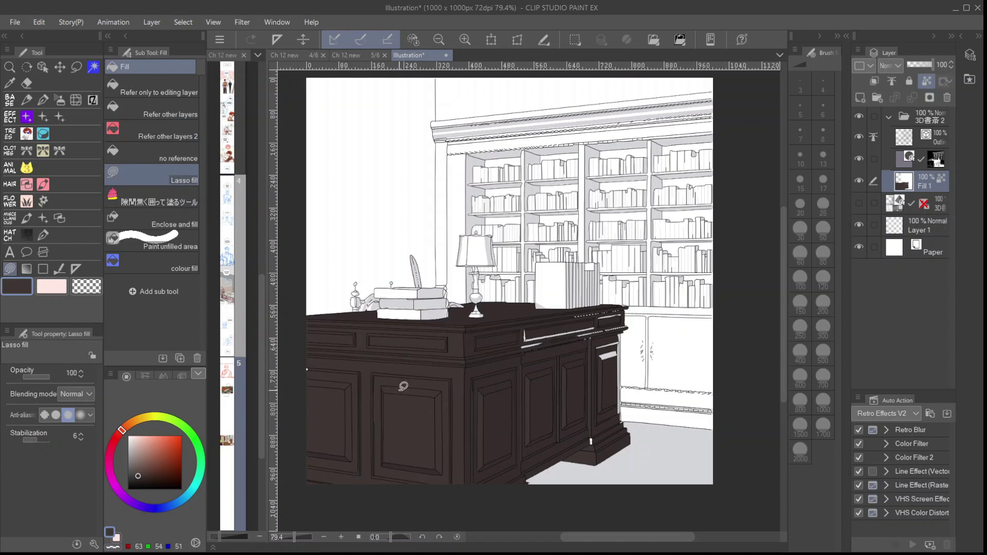
{"action": "left_click_drag", "start_coordinate": [624, 319], "coordinate": [558, 346]}
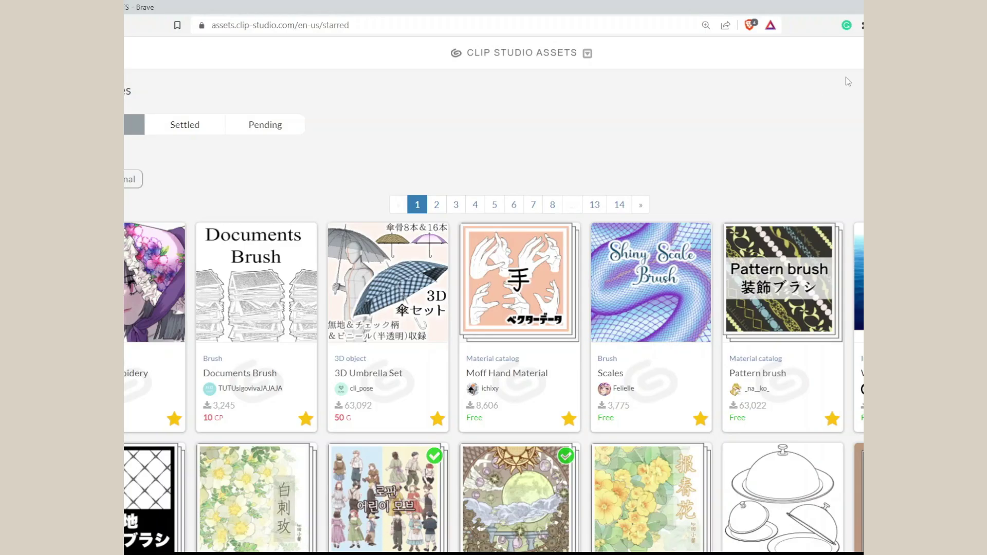
Browse the starred materials on the Clip Studio Assets website.
{"action": "scroll", "coordinate": [842, 48], "scroll_direction": "down", "scroll_amount": 5}
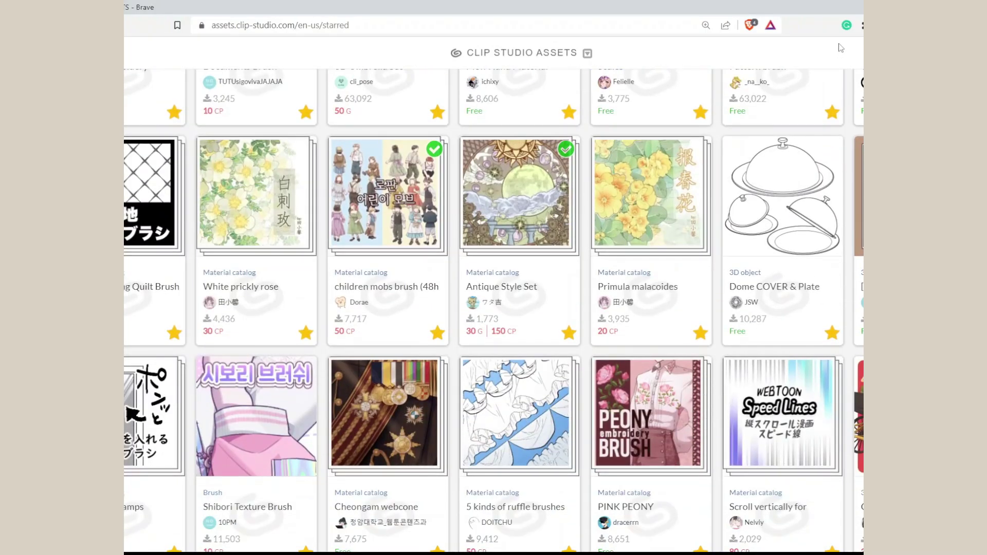
{"action": "scroll", "coordinate": [841, 48], "scroll_direction": "down", "scroll_amount": 20}
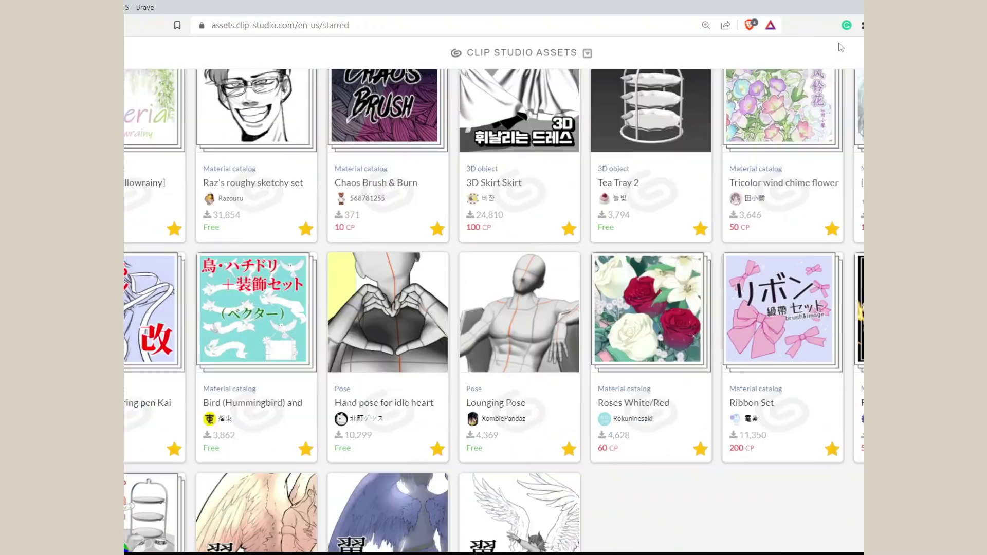
{"action": "scroll", "coordinate": [841, 48], "scroll_direction": "down", "scroll_amount": 5}
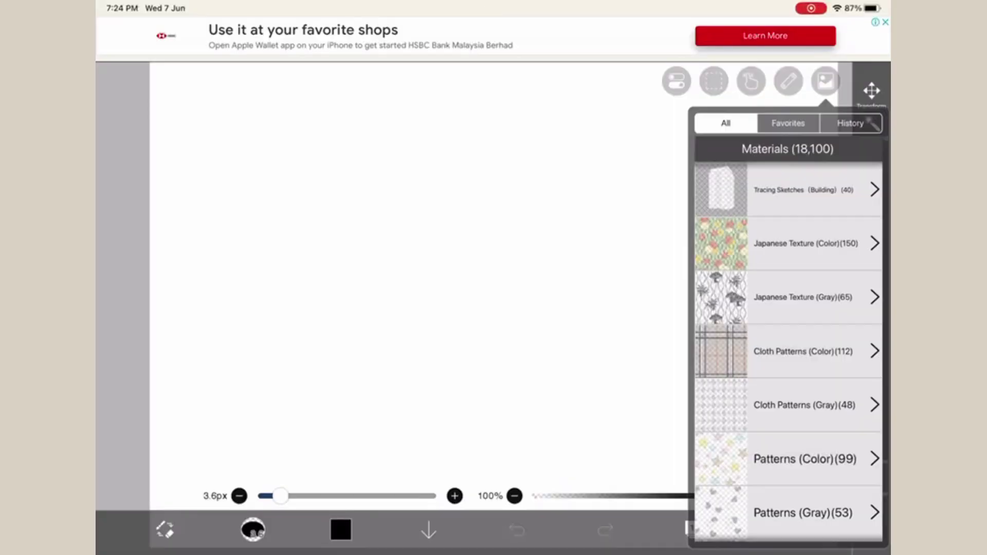
Switch to ibisPaint and look through its materials library and basic brush list.
{"action": "scroll", "coordinate": [788, 352], "scroll_direction": "down", "scroll_amount": 10}
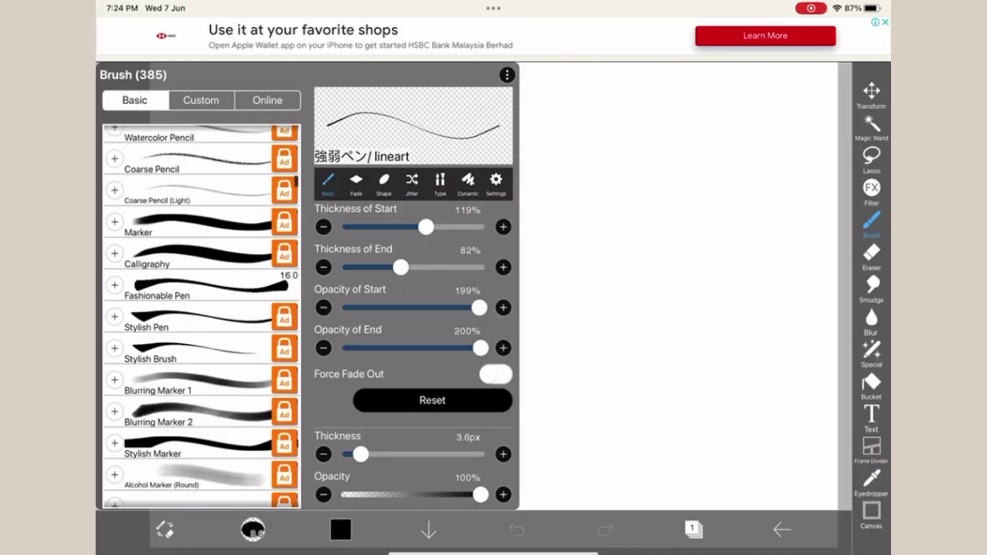
{"action": "scroll", "coordinate": [200, 316], "scroll_direction": "down", "scroll_amount": 15}
{"action": "scroll", "coordinate": [200, 316], "scroll_direction": "down", "scroll_amount": 15}
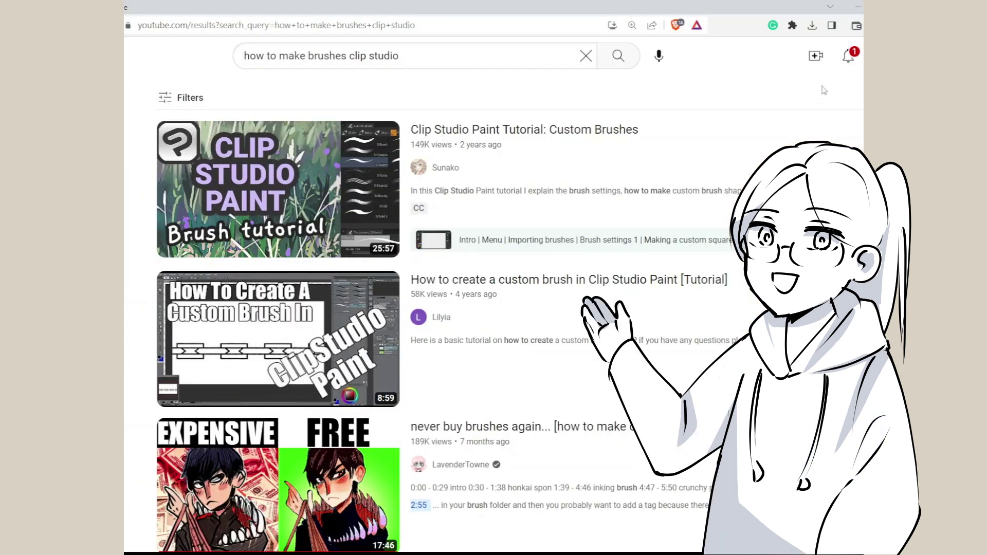
Look through the YouTube results for "how to make brushes clip studio".
{"action": "scroll", "coordinate": [839, 104], "scroll_direction": "down", "scroll_amount": 5}
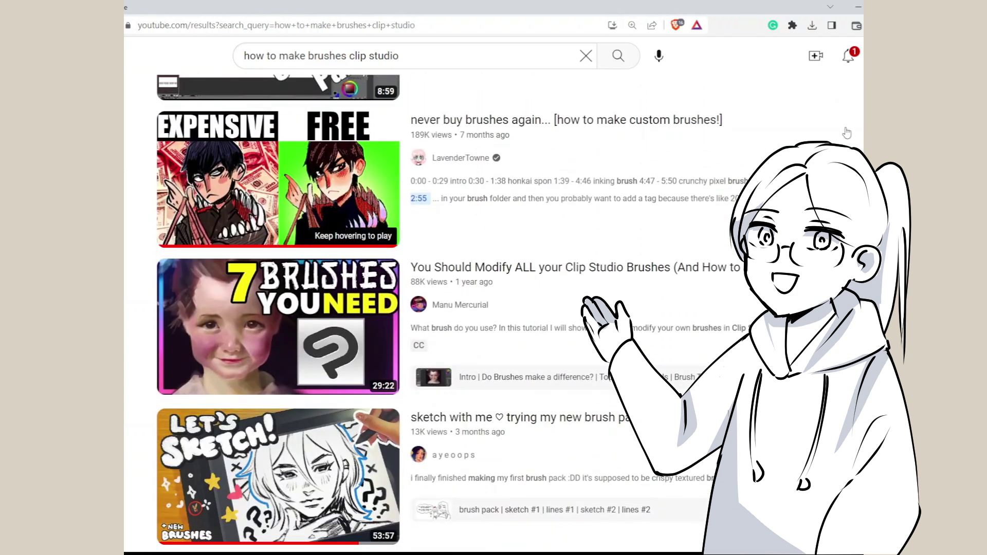
{"action": "scroll", "coordinate": [847, 133], "scroll_direction": "down", "scroll_amount": 5}
{"action": "scroll", "coordinate": [847, 133], "scroll_direction": "down", "scroll_amount": 10}
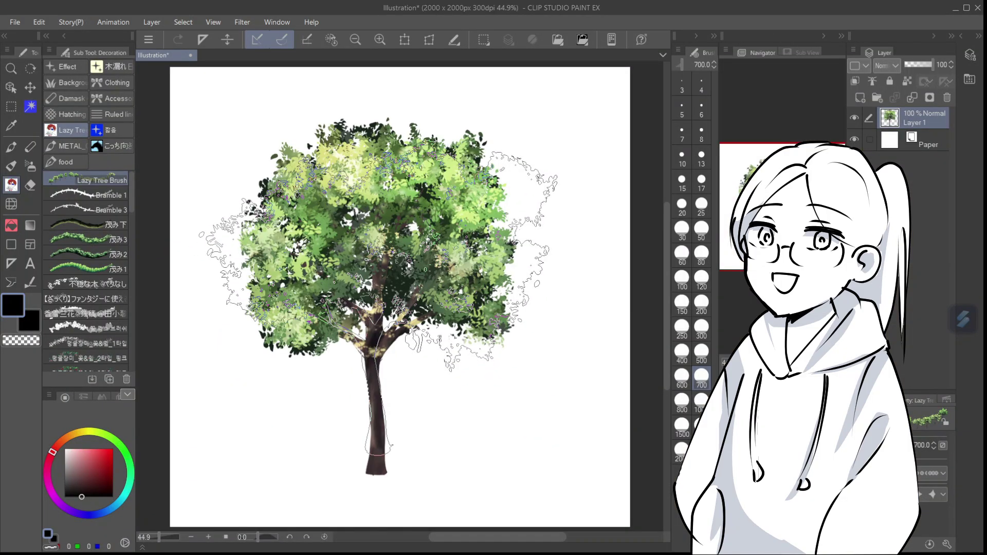
Stamp three more trees with the Lazy Tree Brush at size 700, each on its own new layer with the previous tree layers hidden.
{"action": "left_click", "coordinate": [861, 98]}
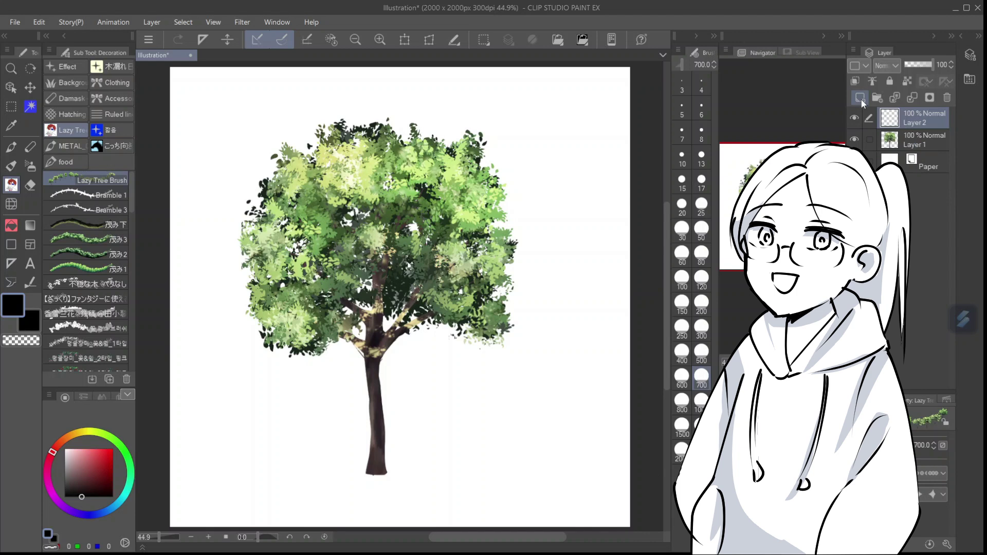
{"action": "left_click", "coordinate": [855, 141]}
{"action": "left_click", "coordinate": [405, 278]}
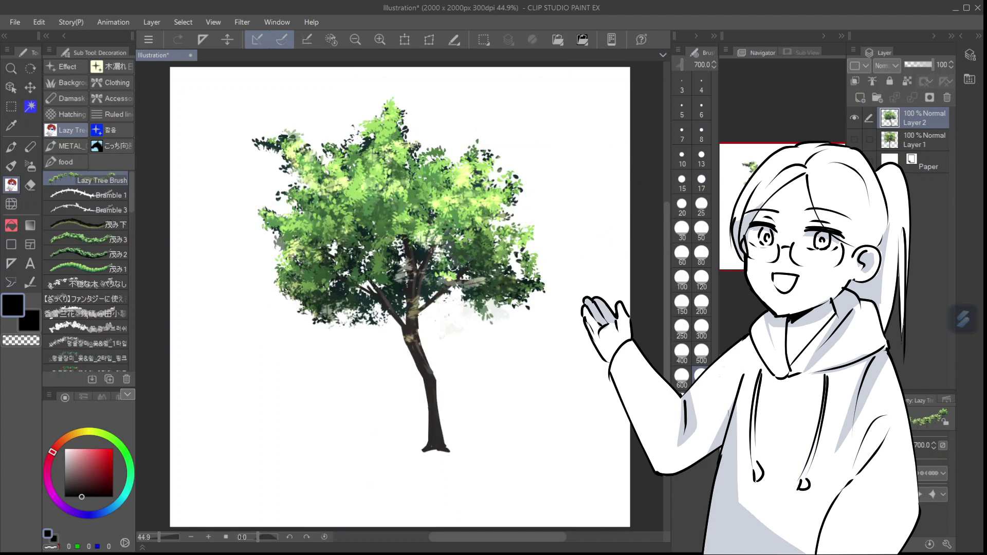
{"action": "left_click", "coordinate": [854, 118]}
{"action": "left_click", "coordinate": [861, 98]}
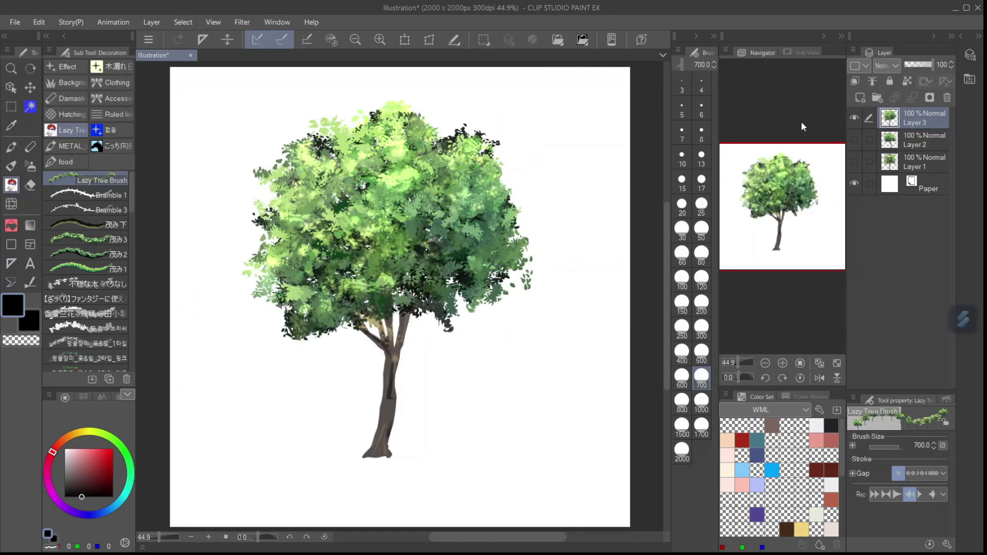
{"action": "left_click", "coordinate": [855, 118]}
{"action": "left_click", "coordinate": [857, 99]}
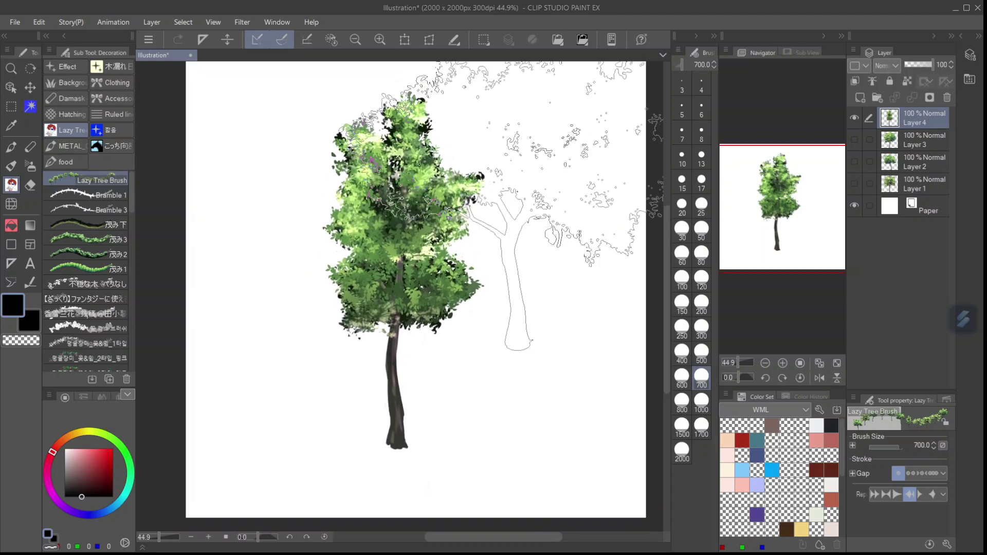
Register the Layer 4 tree as an image material named "tree 1" and enable its use as a brush tip shape.
{"action": "left_click", "coordinate": [39, 22]}
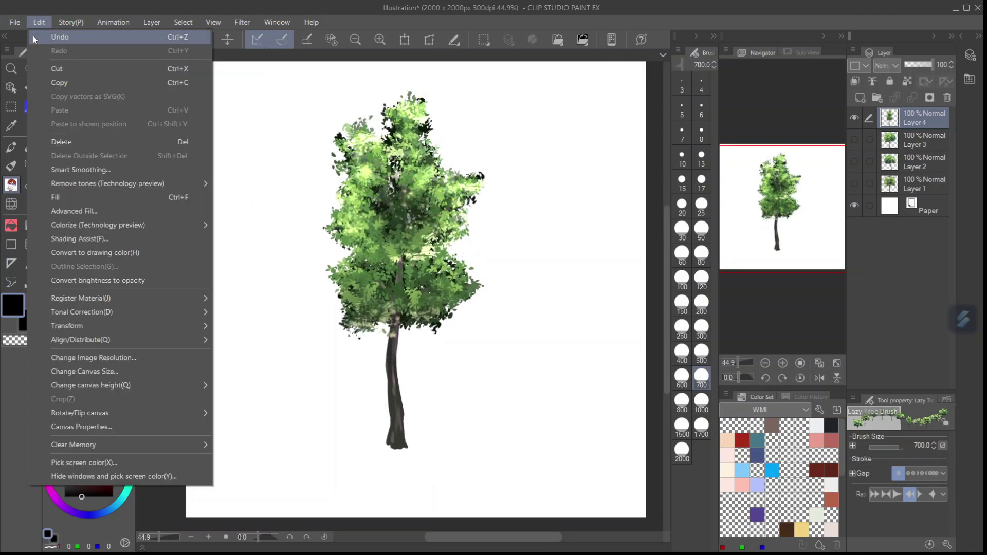
{"action": "mouse_move", "coordinate": [143, 298]}
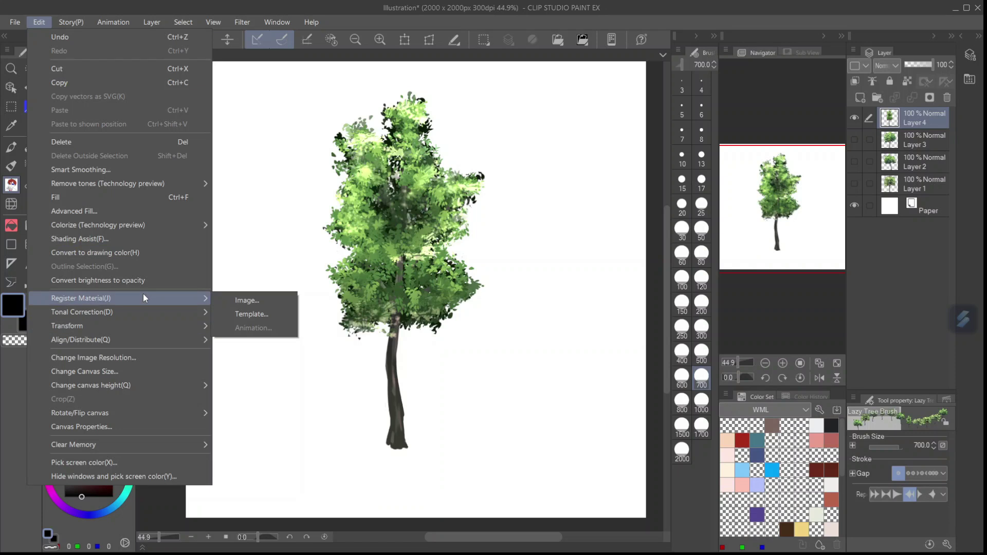
{"action": "left_click", "coordinate": [239, 301]}
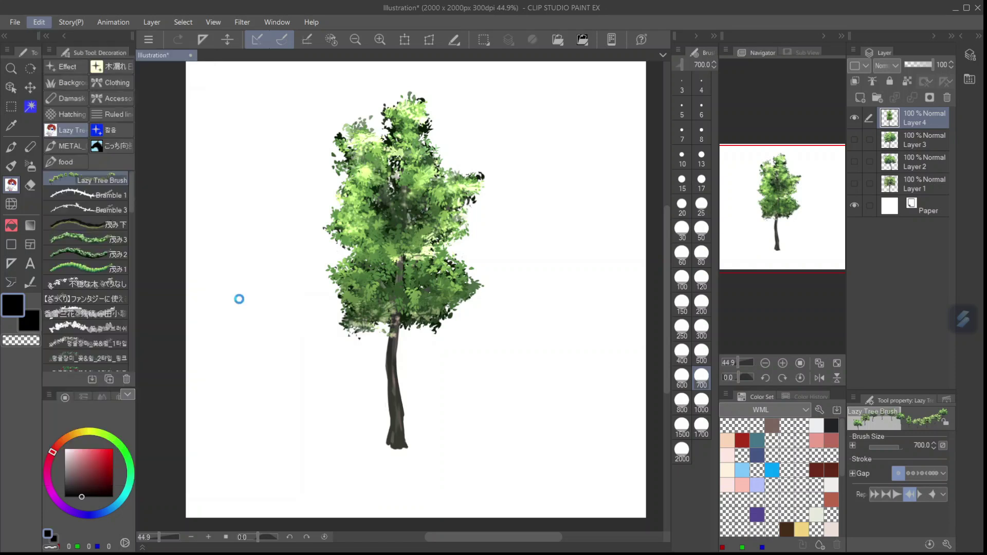
{"action": "type", "text": "tree 1"}
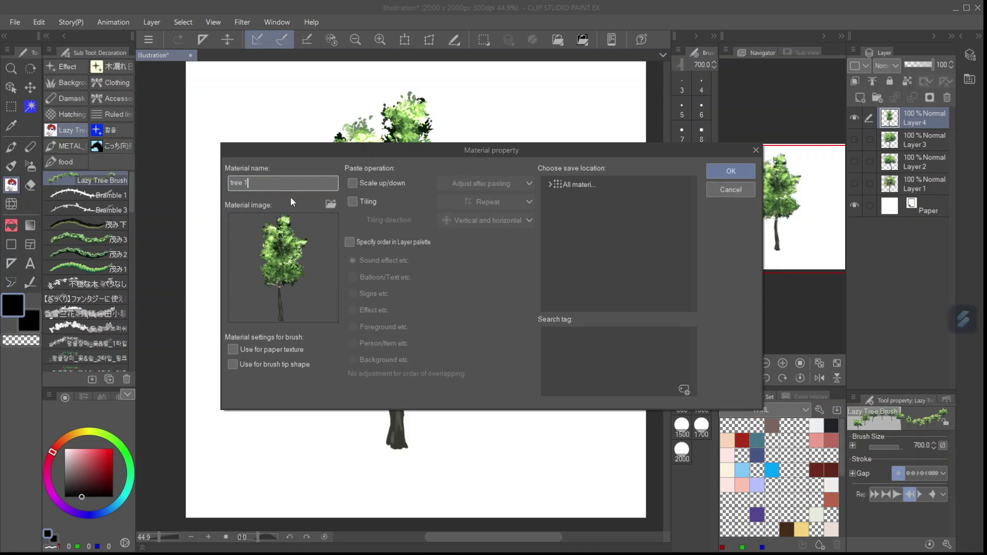
{"action": "left_click", "coordinate": [247, 366]}
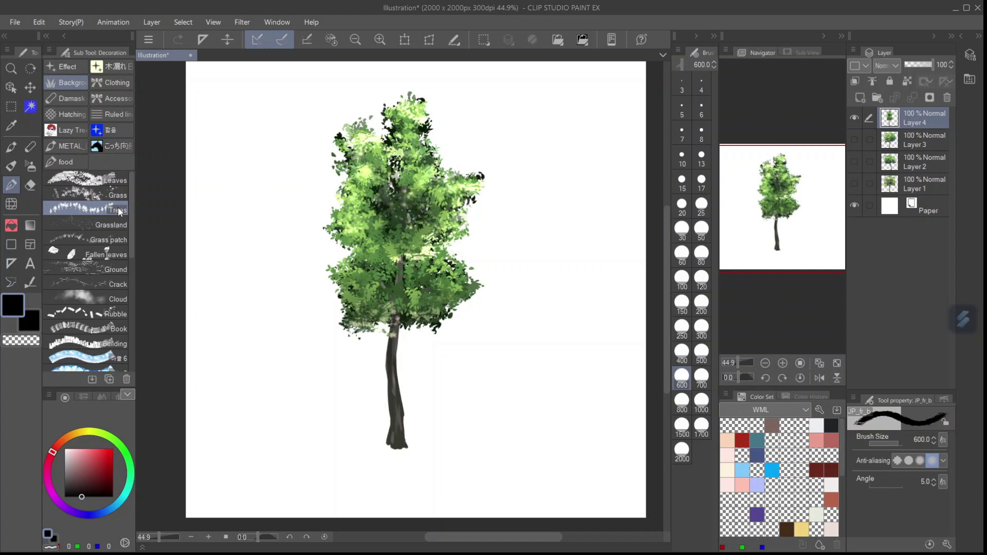
Duplicate the Trees sub tool in the Background decoration group.
{"action": "right_click", "coordinate": [118, 208]}
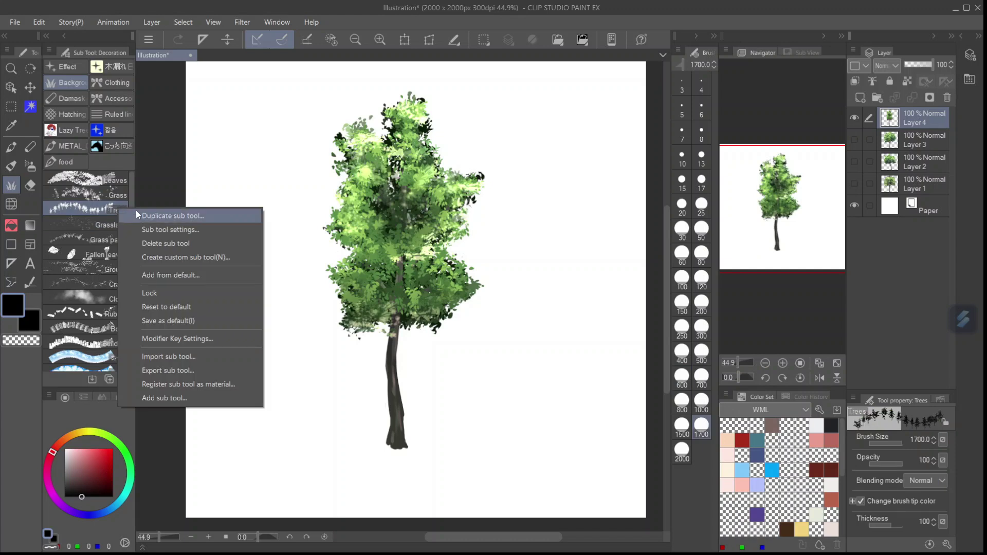
{"action": "left_click", "coordinate": [140, 214]}
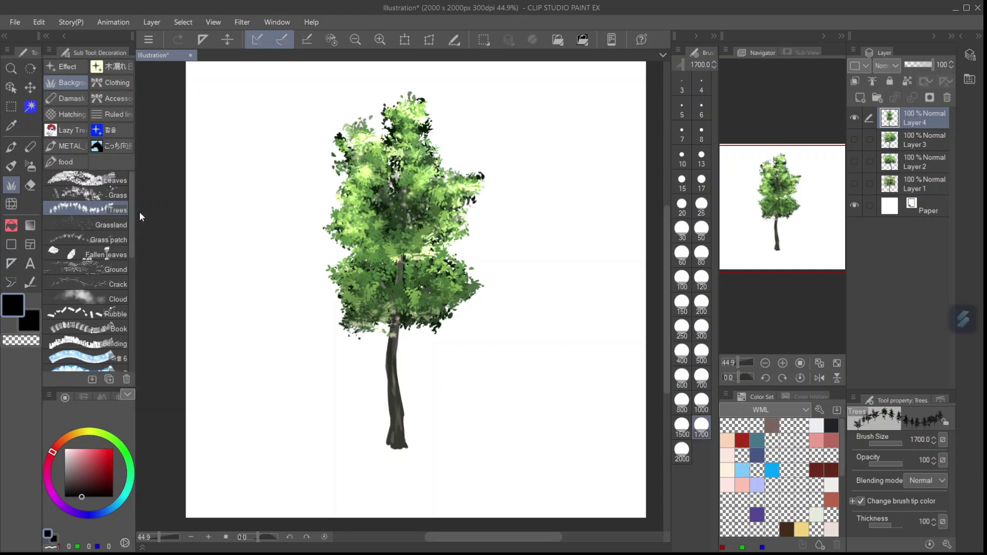
{"action": "key", "text": "Return"}
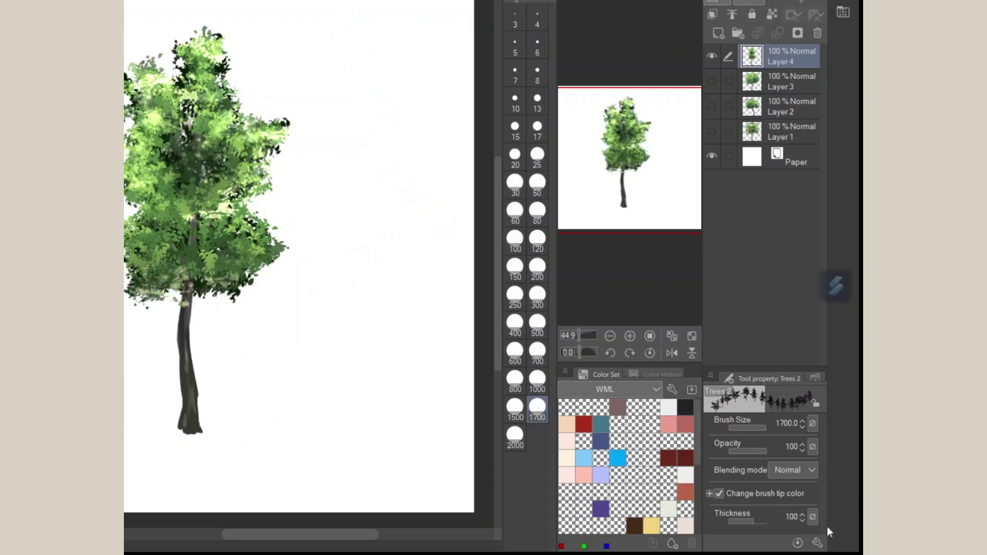
Open the duplicated tree brush's detailed brush tip settings and delete all of its existing tip shapes.
{"action": "left_click", "coordinate": [817, 543]}
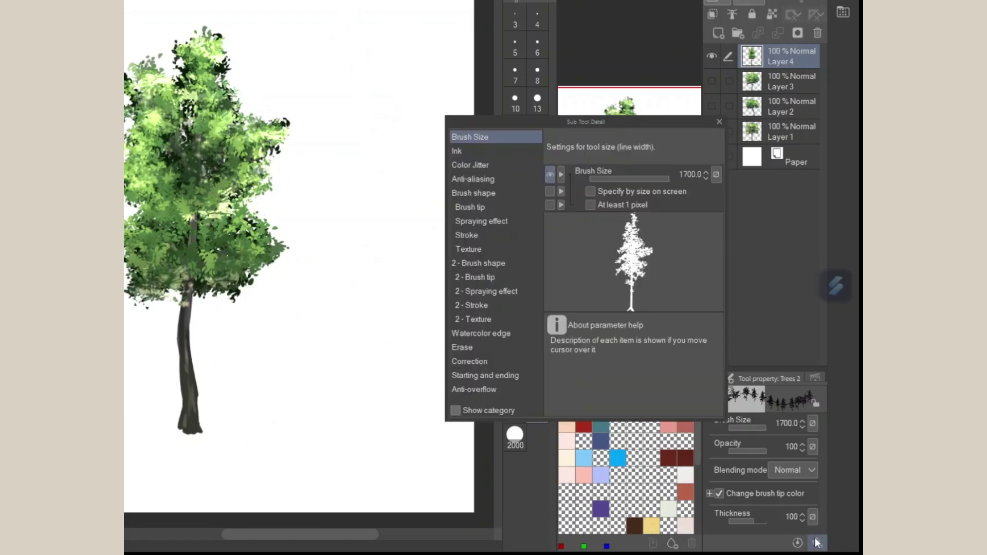
{"action": "left_click", "coordinate": [508, 206]}
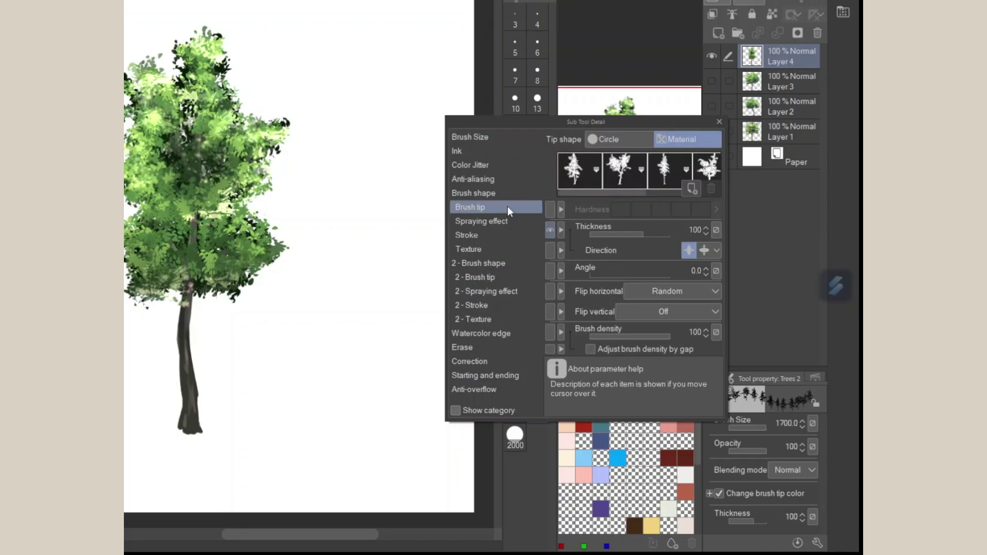
{"action": "left_click", "coordinate": [575, 171]}
{"action": "left_click", "coordinate": [711, 189]}
{"action": "left_click", "coordinate": [575, 171]}
{"action": "left_click", "coordinate": [711, 189]}
{"action": "left_click", "coordinate": [574, 171]}
{"action": "left_click", "coordinate": [712, 188]}
{"action": "left_click", "coordinate": [574, 171]}
{"action": "left_click", "coordinate": [711, 188]}
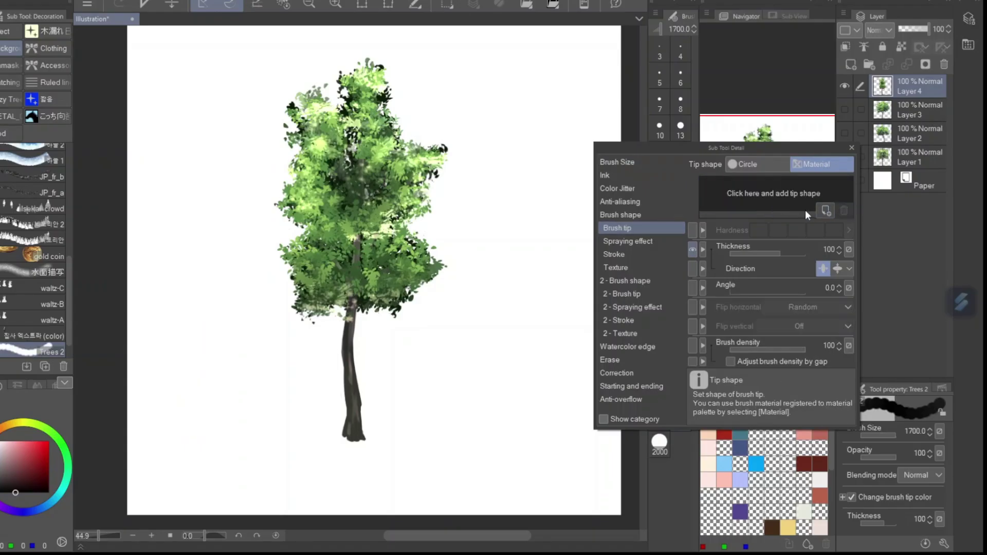
Add two coloured tree materials as tip shapes of the duplicated brush and close its detailed settings.
{"action": "left_click", "coordinate": [825, 211]}
{"action": "double_click", "coordinate": [222, 118]}
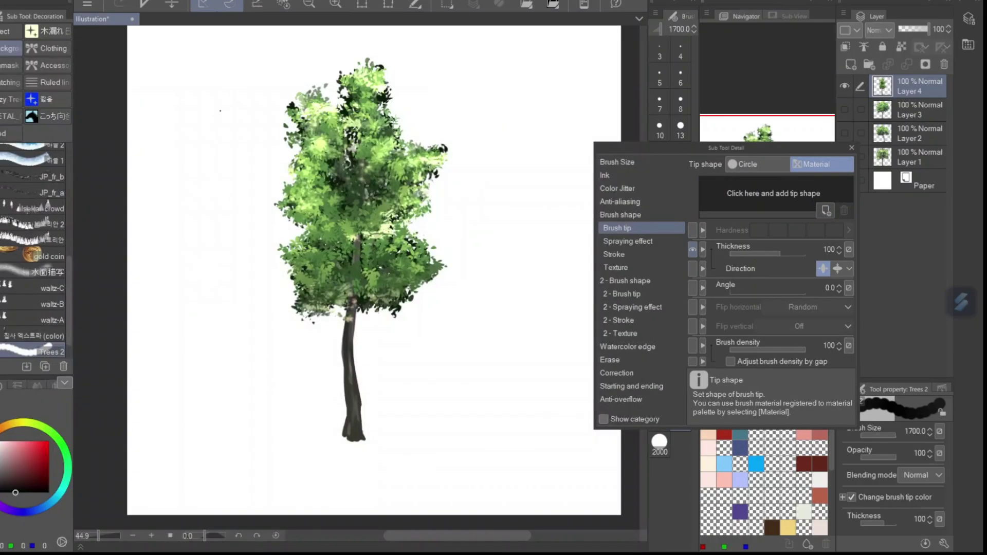
{"action": "left_click", "coordinate": [826, 211]}
{"action": "double_click", "coordinate": [338, 106]}
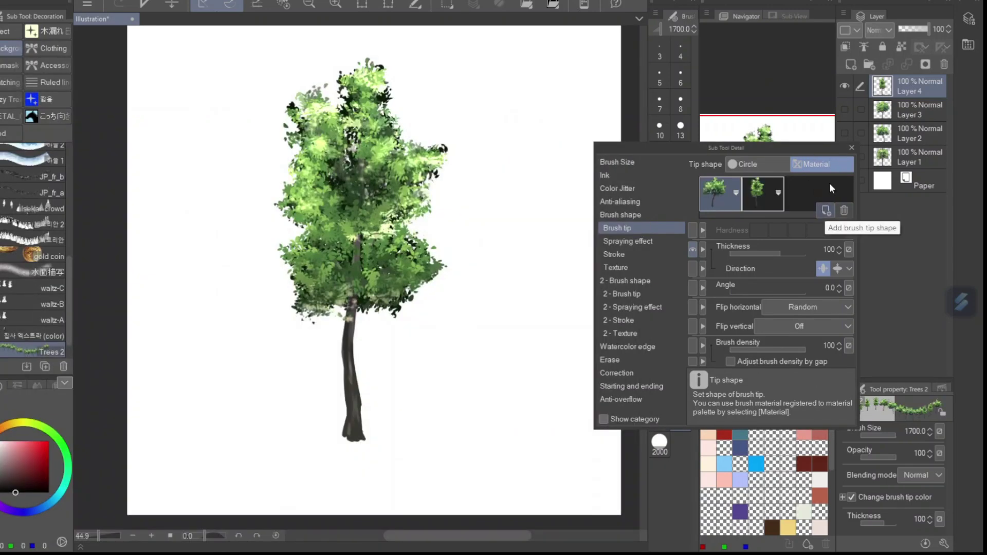
{"action": "left_click", "coordinate": [851, 147]}
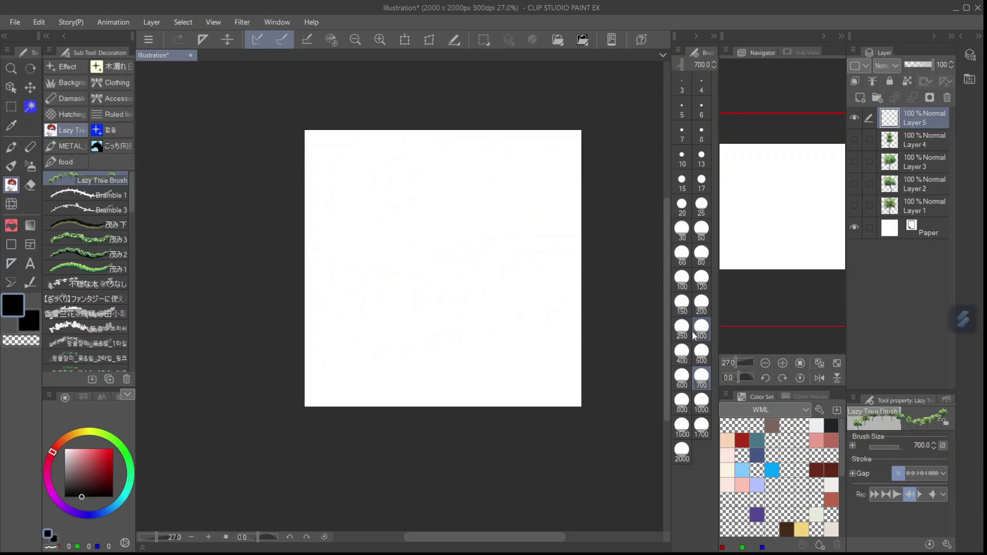
Set the Lazy Tree Brush size to 300 and paint a short row of trees on the empty Layer 5.
{"action": "left_click", "coordinate": [695, 336]}
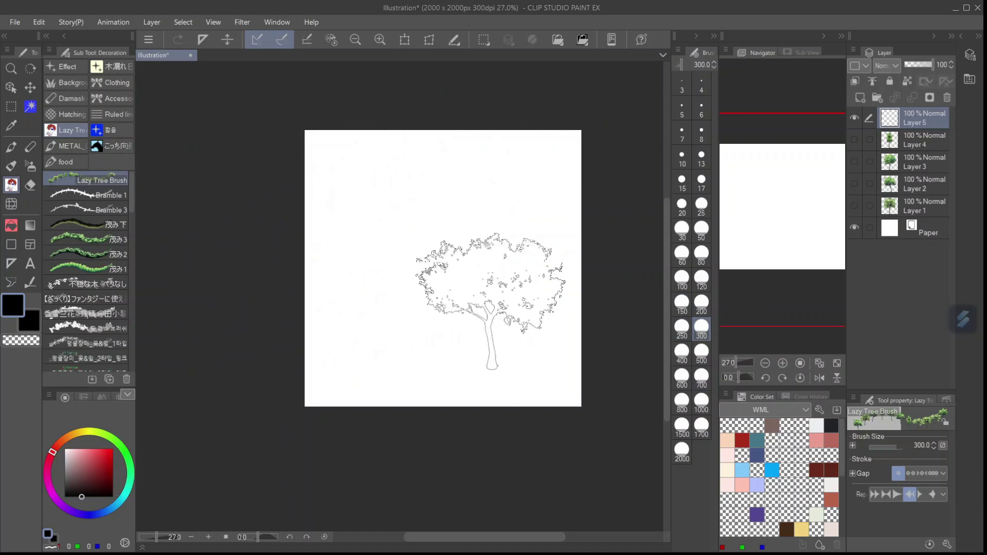
{"action": "mouse_move", "coordinate": [350, 257]}
{"action": "left_mouse_down"}
{"action": "mouse_move", "coordinate": [574, 260]}
{"action": "mouse_move", "coordinate": [236, 262]}
{"action": "mouse_move", "coordinate": [406, 263]}
{"action": "mouse_move", "coordinate": [391, 262]}
{"action": "left_mouse_up"}
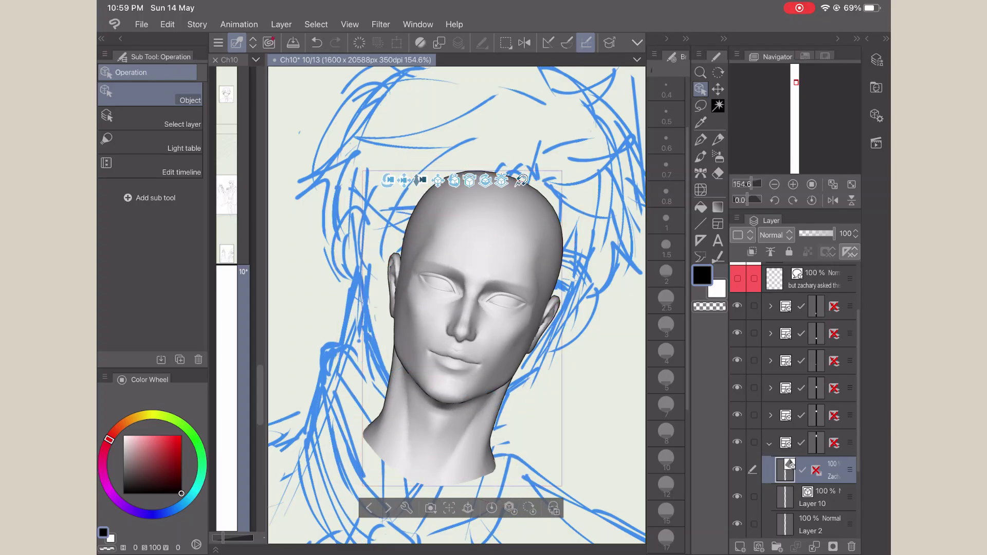
Enlarge and reposition the 3D head over the sketched face and move its layer below Layer 10.
{"action": "left_click_drag", "start_coordinate": [410, 109], "coordinate": [410, 165]}
{"action": "left_click_drag", "start_coordinate": [394, 94], "coordinate": [323, 174]}
{"action": "mouse_move", "coordinate": [308, 94]}
{"action": "left_mouse_down"}
{"action": "mouse_move", "coordinate": [278, 105]}
{"action": "mouse_move", "coordinate": [321, 85]}
{"action": "left_mouse_up"}
{"action": "left_click_drag", "start_coordinate": [850, 470], "coordinate": [850, 504]}
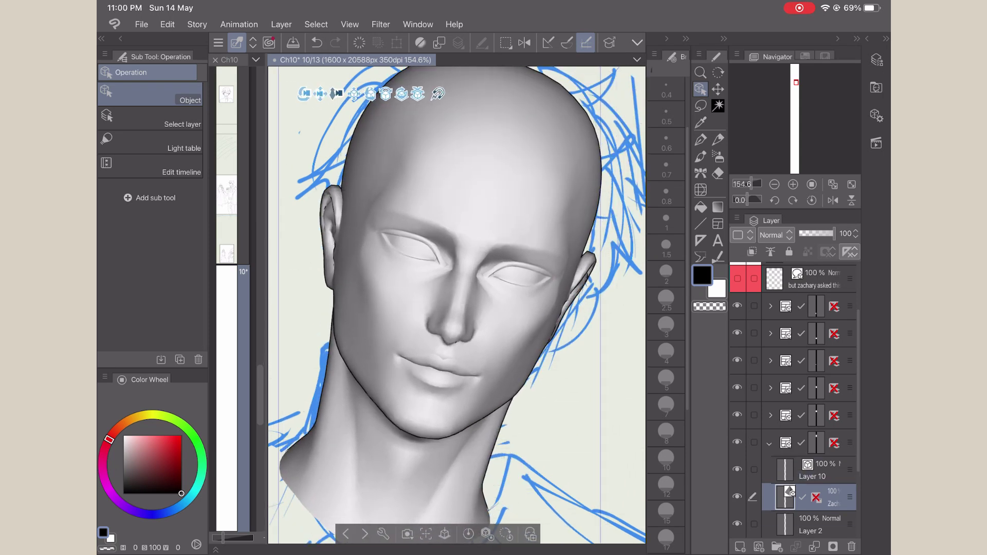
Apply a blue layer colour to the 3D head layer.
{"action": "left_click", "coordinate": [877, 60]}
{"action": "left_click", "coordinate": [803, 76]}
{"action": "left_click", "coordinate": [877, 60]}
Reselect the 3D head layer and fine-tune the head's placement over the sketched face.
{"action": "left_click", "coordinate": [814, 470]}
{"action": "left_click", "coordinate": [833, 503]}
{"action": "left_click", "coordinate": [814, 470]}
{"action": "scroll", "coordinate": [457, 305], "scroll_direction": "down", "scroll_amount": 2}
{"action": "left_click", "coordinate": [833, 502]}
{"action": "left_click_drag", "start_coordinate": [326, 94], "coordinate": [339, 95]}
{"action": "scroll", "coordinate": [411, 263], "scroll_direction": "down", "scroll_amount": 8}
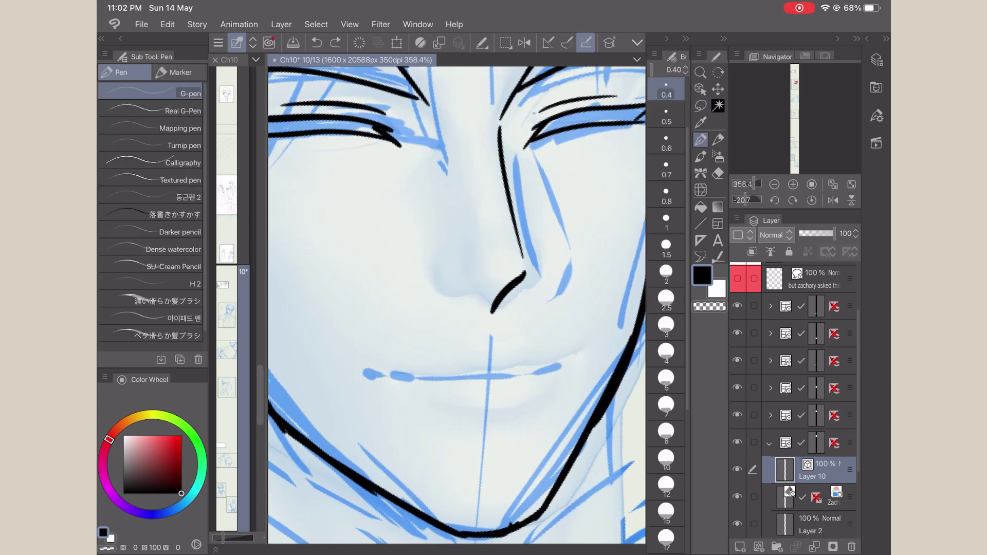
Compare the face line art with and without the 3D head and show the panel's frame background layer.
{"action": "scroll", "coordinate": [457, 305], "scroll_direction": "down", "scroll_amount": 5}
{"action": "scroll", "coordinate": [457, 305], "scroll_direction": "up", "scroll_amount": 3}
{"action": "left_click", "coordinate": [738, 497]}
{"action": "left_click", "coordinate": [737, 496]}
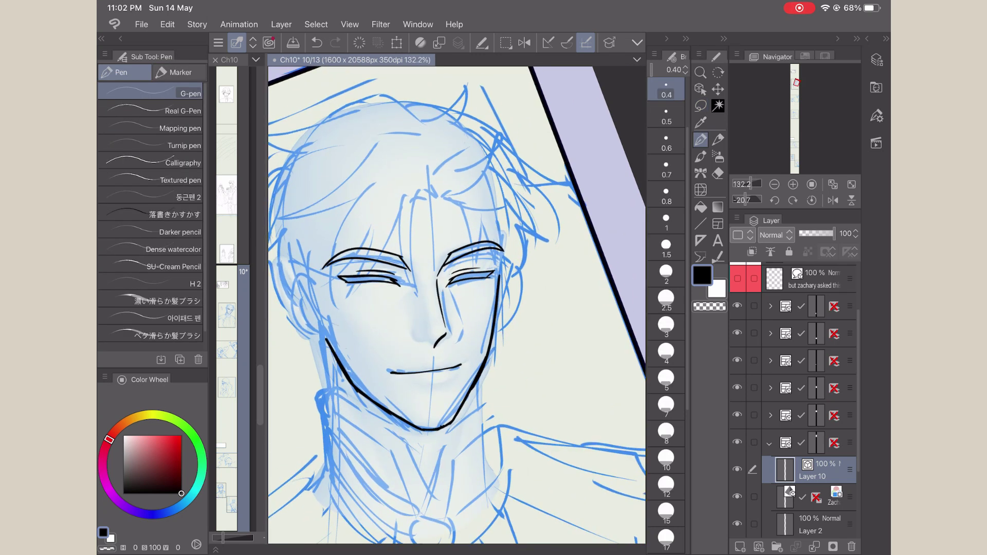
{"action": "scroll", "coordinate": [810, 442], "scroll_direction": "down", "scroll_amount": 2}
{"action": "left_click", "coordinate": [737, 496]}
Lasso the eye and brow line art one part at a time and transform each to fit the 3D head's features.
{"action": "left_click", "coordinate": [701, 105]}
{"action": "left_click_drag", "start_coordinate": [445, 273], "coordinate": [441, 283]}
{"action": "left_click", "coordinate": [396, 43]}
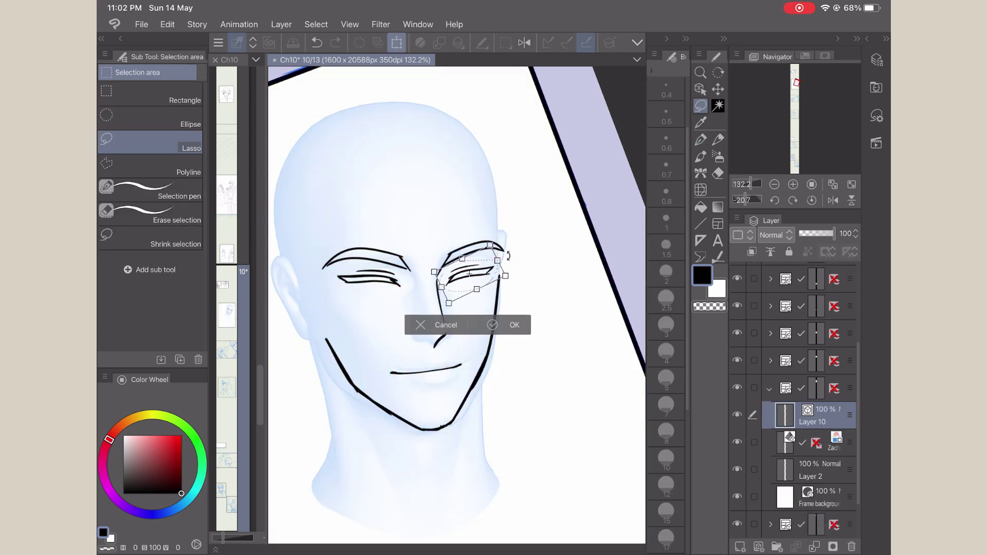
{"action": "left_click", "coordinate": [504, 325]}
{"action": "scroll", "coordinate": [457, 306], "scroll_direction": "up", "scroll_amount": 1}
{"action": "left_click_drag", "start_coordinate": [378, 214], "coordinate": [440, 247]}
{"action": "left_click", "coordinate": [396, 43]}
{"action": "left_click", "coordinate": [427, 343]}
{"action": "left_click", "coordinate": [700, 139]}
{"action": "scroll", "coordinate": [456, 305], "scroll_direction": "up", "scroll_amount": 2}
{"action": "left_click", "coordinate": [184, 146]}
{"action": "mouse_move", "coordinate": [581, 213]}
{"action": "left_mouse_down"}
{"action": "mouse_move", "coordinate": [483, 408]}
{"action": "mouse_move", "coordinate": [388, 366]}
{"action": "mouse_move", "coordinate": [585, 205]}
{"action": "left_mouse_up"}
{"action": "key", "text": "ctrl+z"}
Lasso the jawline on Layer 10 and transform it to follow the 3D head's jaw and chin.
{"action": "left_click", "coordinate": [700, 105]}
{"action": "left_click", "coordinate": [396, 42]}
{"action": "mouse_move", "coordinate": [622, 281]}
{"action": "left_mouse_down"}
{"action": "mouse_move", "coordinate": [630, 277]}
{"action": "mouse_move", "coordinate": [602, 289]}
{"action": "left_mouse_up"}
{"action": "left_click", "coordinate": [532, 459]}
{"action": "left_click", "coordinate": [532, 457]}
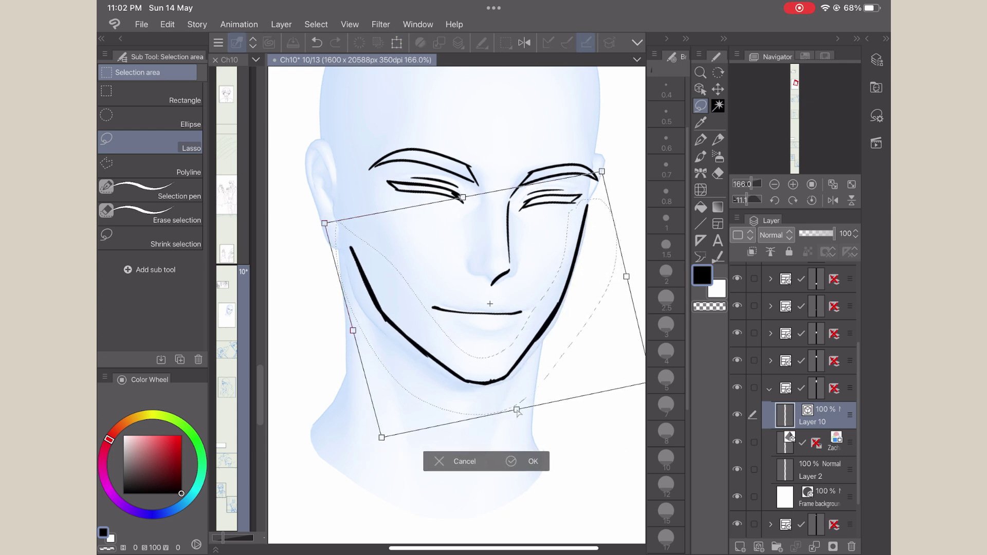
{"action": "left_click_drag", "start_coordinate": [516, 411], "coordinate": [517, 418]}
{"action": "left_click", "coordinate": [533, 461]}
{"action": "left_click", "coordinate": [370, 466]}
{"action": "scroll", "coordinate": [457, 306], "scroll_direction": "up", "scroll_amount": 3}
{"action": "left_click", "coordinate": [700, 139]}
{"action": "scroll", "coordinate": [456, 305], "scroll_direction": "up", "scroll_amount": 3}
{"action": "key", "text": "ctrl+z"}
{"action": "scroll", "coordinate": [457, 306], "scroll_direction": "down", "scroll_amount": 3}
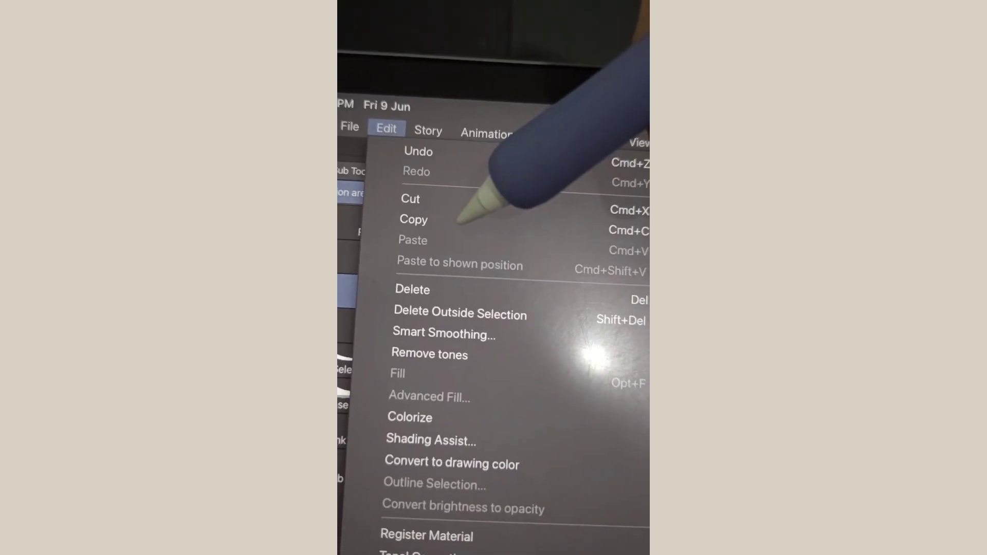
Copy the selected character line art and paste it into the chapter 11 canvas.
{"action": "left_click", "coordinate": [459, 220]}
{"action": "left_click", "coordinate": [386, 128]}
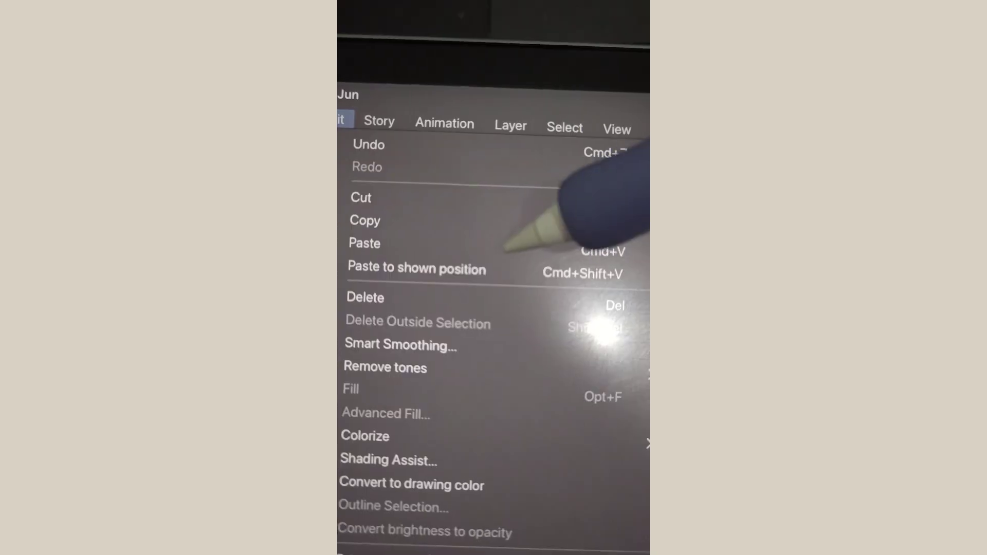
{"action": "left_click", "coordinate": [507, 247]}
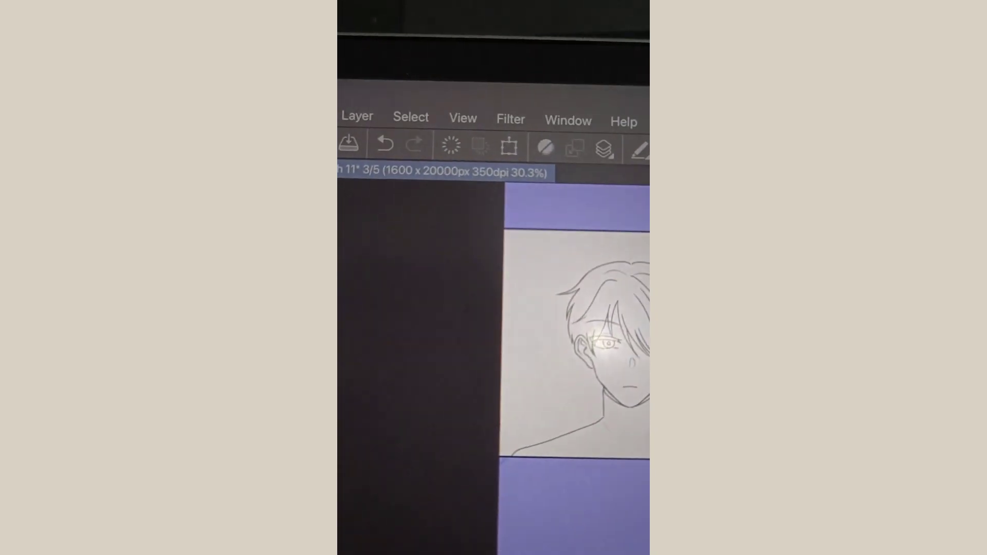
Apply the transformation that places the pasted character line art in the chapter 11 panel.
{"action": "left_click", "coordinate": [606, 355]}
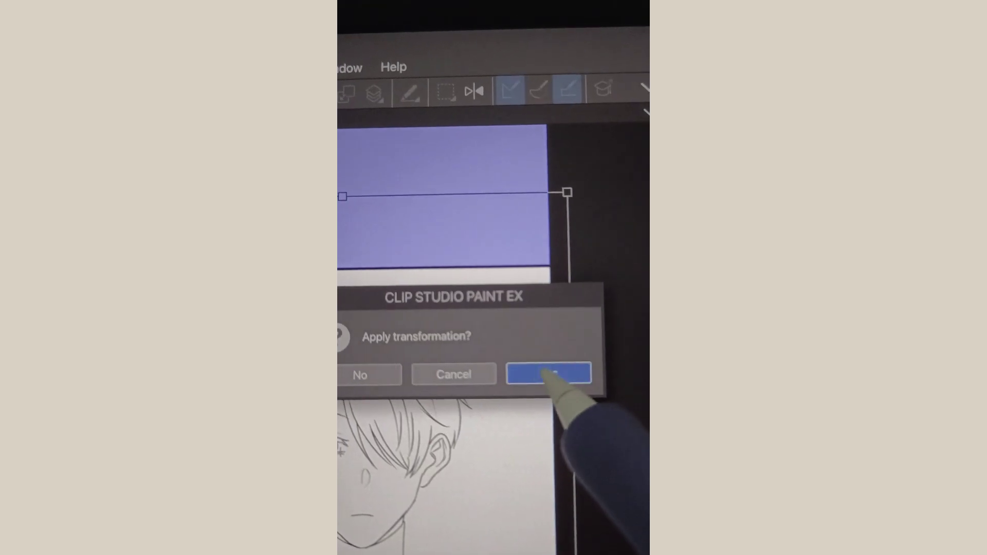
{"action": "left_click", "coordinate": [542, 368]}
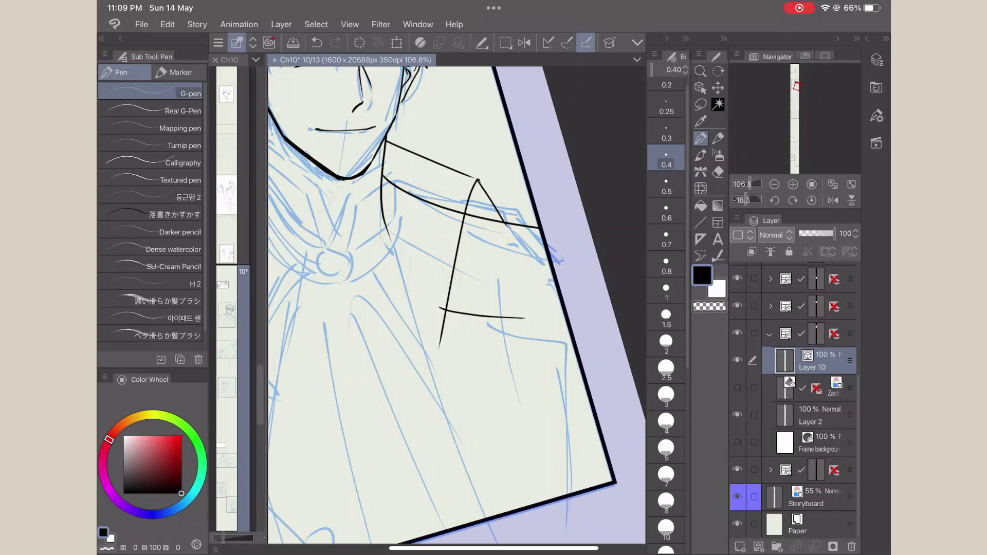
Ink the coat's long edge lines down to the panel border on Layer 10 with the G-pen and trim the overshooting end.
{"action": "left_click_drag", "start_coordinate": [526, 317], "coordinate": [512, 512]}
{"action": "left_click_drag", "start_coordinate": [384, 177], "coordinate": [498, 514]}
{"action": "left_click_drag", "start_coordinate": [526, 318], "coordinate": [530, 506]}
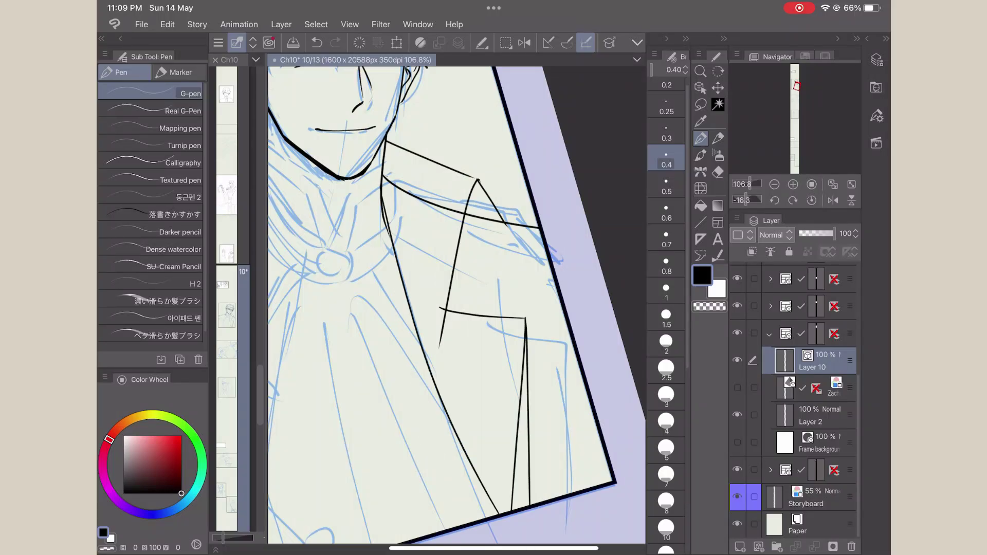
{"action": "key", "text": "e"}
{"action": "left_click_drag", "start_coordinate": [445, 316], "coordinate": [439, 347]}
{"action": "left_click", "coordinate": [426, 225]}
Ink a second parallel line along the lapel's side, lower and vertical edges, and erase the overshoot at its corner.
{"action": "scroll", "coordinate": [457, 305], "scroll_direction": "down", "scroll_amount": 3}
{"action": "scroll", "coordinate": [456, 304], "scroll_direction": "up", "scroll_amount": 8}
{"action": "key", "text": "p"}
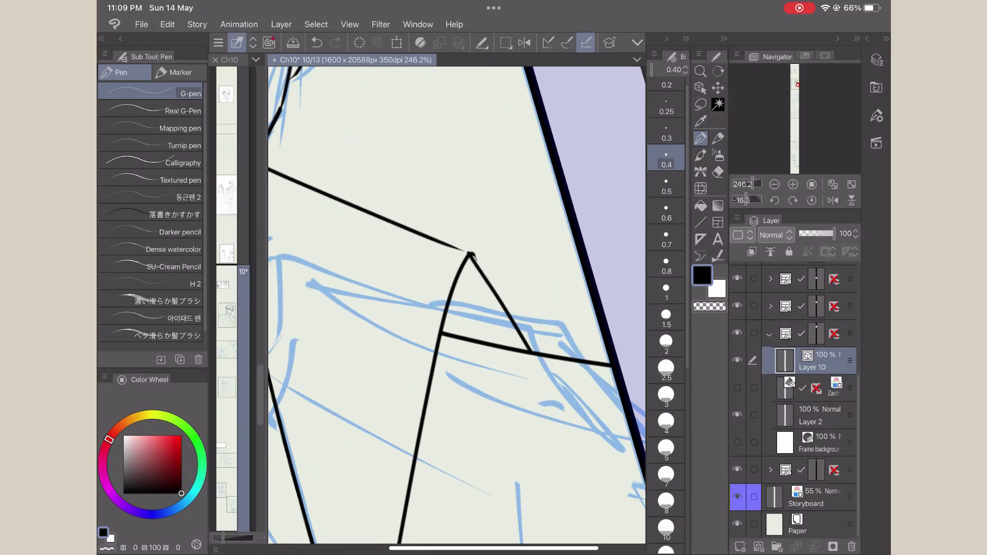
{"action": "scroll", "coordinate": [457, 303], "scroll_direction": "down", "scroll_amount": 3}
{"action": "left_click_drag", "start_coordinate": [463, 212], "coordinate": [409, 451]}
{"action": "left_click_drag", "start_coordinate": [443, 411], "coordinate": [545, 423]}
{"action": "scroll", "coordinate": [457, 303], "scroll_direction": "down", "scroll_amount": 4}
{"action": "mouse_move", "coordinate": [520, 220]}
{"action": "left_mouse_down"}
{"action": "mouse_move", "coordinate": [527, 524]}
{"action": "mouse_move", "coordinate": [529, 226]}
{"action": "left_mouse_up"}
{"action": "key", "text": "e"}
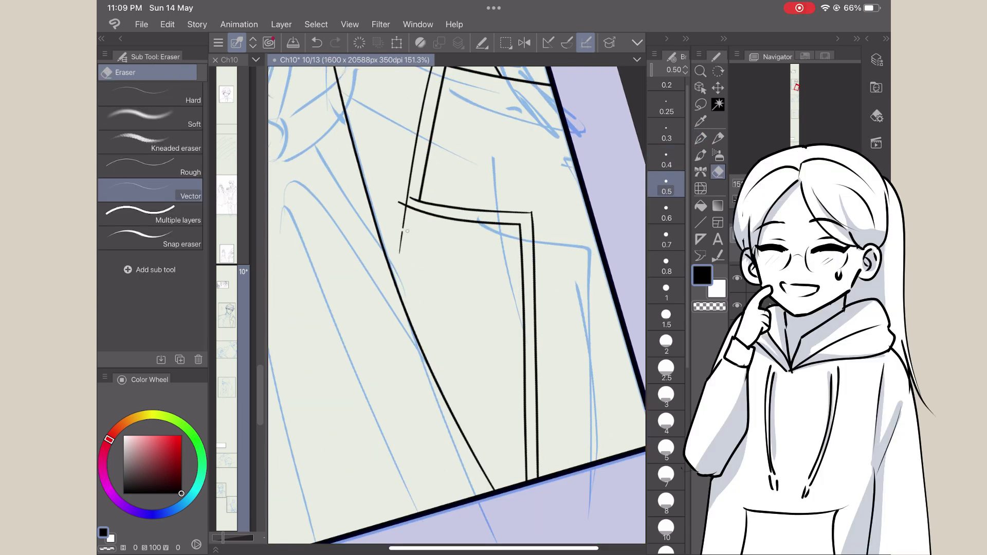
{"action": "left_click_drag", "start_coordinate": [415, 197], "coordinate": [401, 232]}
Ink the double-lined V of the collar on both sides below the chin.
{"action": "scroll", "coordinate": [457, 305], "scroll_direction": "up", "scroll_amount": 5}
{"action": "key", "text": "p"}
{"action": "scroll", "coordinate": [456, 305], "scroll_direction": "left", "scroll_amount": 4}
{"action": "scroll", "coordinate": [457, 304], "scroll_direction": "up", "scroll_amount": 3}
{"action": "mouse_move", "coordinate": [603, 319]}
{"action": "left_mouse_down"}
{"action": "mouse_move", "coordinate": [545, 368]}
{"action": "mouse_move", "coordinate": [504, 466]}
{"action": "left_mouse_up"}
{"action": "left_click_drag", "start_coordinate": [350, 285], "coordinate": [506, 470]}
{"action": "left_click_drag", "start_coordinate": [597, 358], "coordinate": [513, 476]}
{"action": "left_click_drag", "start_coordinate": [351, 314], "coordinate": [489, 487]}
Ink the curved double bands running from the shoulders to the round clasp.
{"action": "scroll", "coordinate": [457, 303], "scroll_direction": "down", "scroll_amount": 5}
{"action": "left_click_drag", "start_coordinate": [466, 312], "coordinate": [483, 313]}
{"action": "left_click_drag", "start_coordinate": [483, 314], "coordinate": [584, 250]}
{"action": "key", "text": "ctrl+z"}
{"action": "left_click_drag", "start_coordinate": [502, 350], "coordinate": [601, 295]}
{"action": "left_click_drag", "start_coordinate": [329, 196], "coordinate": [474, 322]}
{"action": "mouse_move", "coordinate": [319, 213]}
{"action": "left_mouse_down"}
{"action": "mouse_move", "coordinate": [403, 329]}
{"action": "mouse_move", "coordinate": [469, 347]}
{"action": "left_mouse_up"}
{"action": "left_click_drag", "start_coordinate": [332, 198], "coordinate": [320, 213]}
Adjust the lower band line beside the round clasp and erase the overshooting ends of the bands.
{"action": "key", "text": "m"}
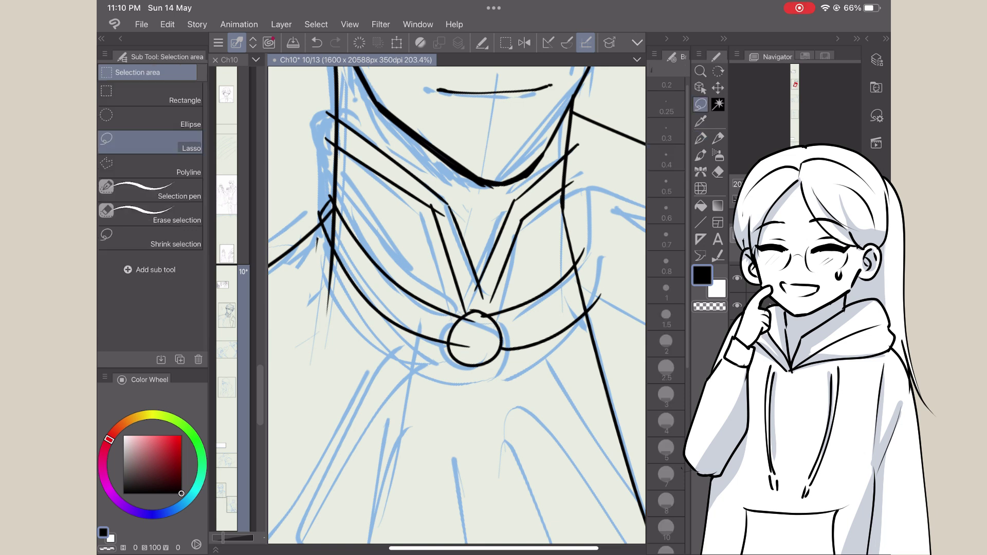
{"action": "key", "text": "o"}
{"action": "left_click", "coordinate": [545, 337]}
{"action": "left_click_drag", "start_coordinate": [545, 337], "coordinate": [545, 331]}
{"action": "key", "text": "e"}
{"action": "left_click_drag", "start_coordinate": [595, 288], "coordinate": [591, 304]}
{"action": "left_click_drag", "start_coordinate": [577, 252], "coordinate": [585, 258]}
{"action": "left_click_drag", "start_coordinate": [470, 319], "coordinate": [460, 347]}
{"action": "mouse_move", "coordinate": [336, 221]}
{"action": "left_mouse_down"}
{"action": "mouse_move", "coordinate": [327, 229]}
{"action": "mouse_move", "coordinate": [332, 210]}
{"action": "left_mouse_up"}
Ink short lines joining the collar's V to the clasp and erase the overshooting collar ends near the neck.
{"action": "scroll", "coordinate": [457, 303], "scroll_direction": "down", "scroll_amount": 3}
{"action": "scroll", "coordinate": [457, 303], "scroll_direction": "up", "scroll_amount": 5}
{"action": "key", "text": "p"}
{"action": "left_click_drag", "start_coordinate": [405, 368], "coordinate": [426, 366]}
{"action": "mouse_move", "coordinate": [423, 329]}
{"action": "left_mouse_down"}
{"action": "mouse_move", "coordinate": [425, 363]}
{"action": "mouse_move", "coordinate": [425, 346]}
{"action": "left_mouse_up"}
{"action": "key", "text": "e"}
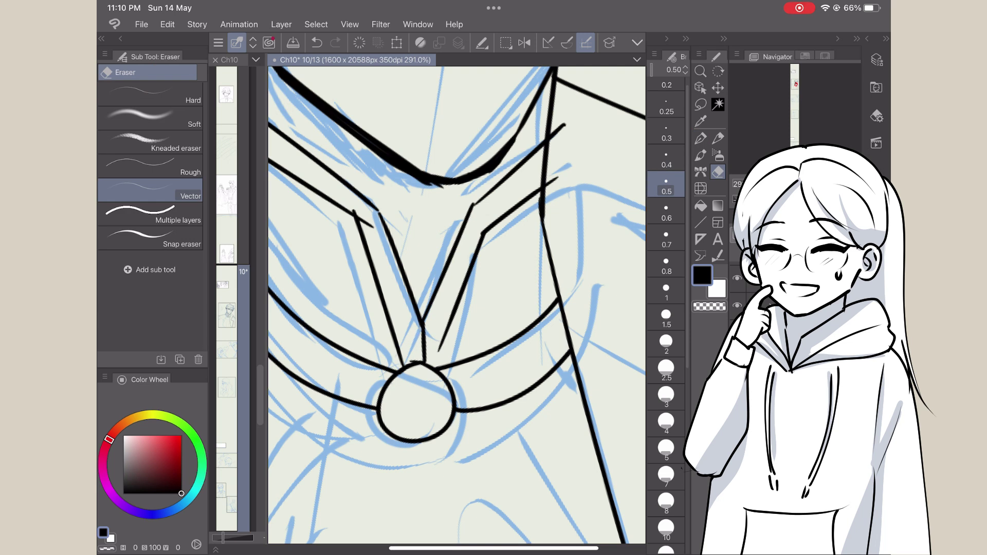
{"action": "left_click_drag", "start_coordinate": [565, 125], "coordinate": [553, 138]}
{"action": "left_click_drag", "start_coordinate": [559, 178], "coordinate": [547, 186]}
{"action": "key", "text": "p"}
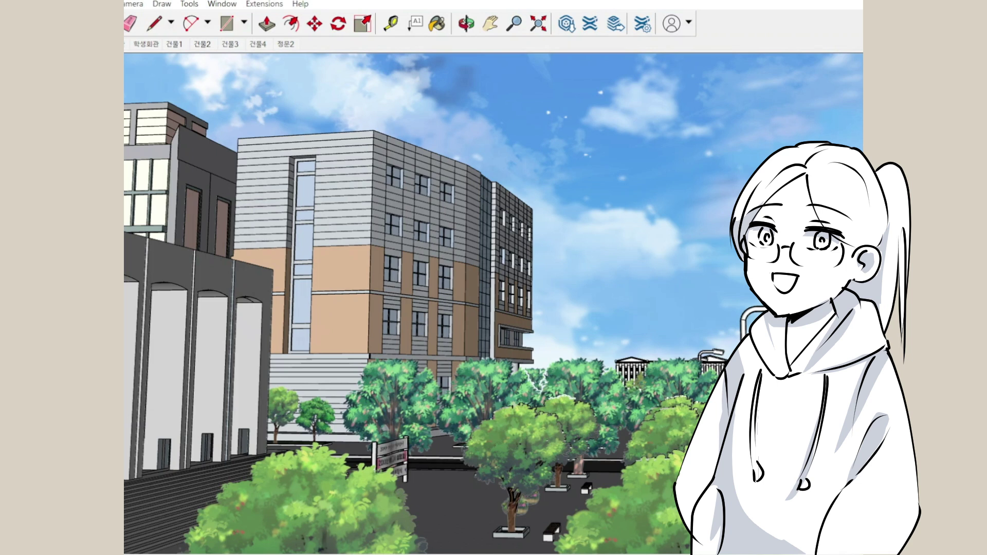
In SketchUp, view the 학생회관 and 건물3 scenes of the campus model.
{"action": "left_click", "coordinate": [144, 45]}
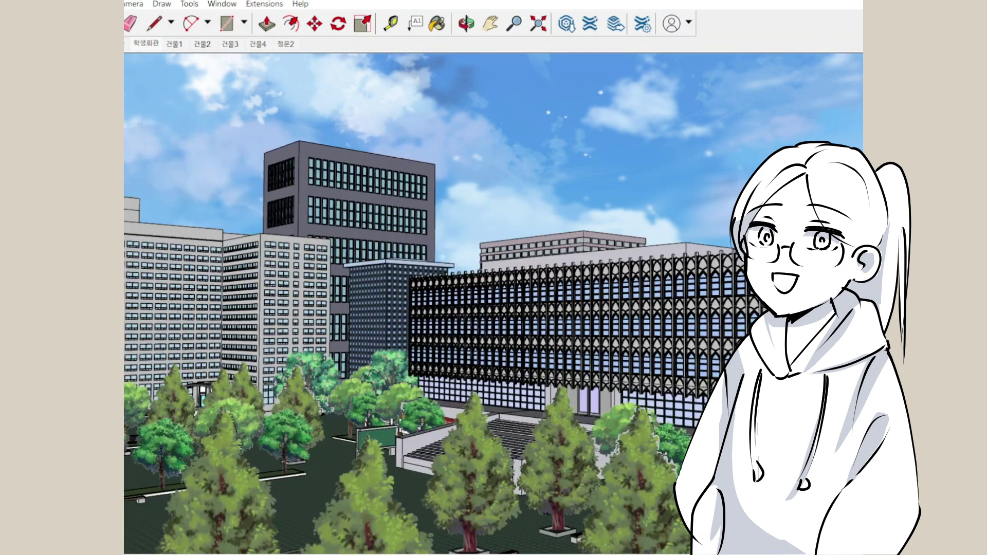
{"action": "left_click", "coordinate": [229, 46]}
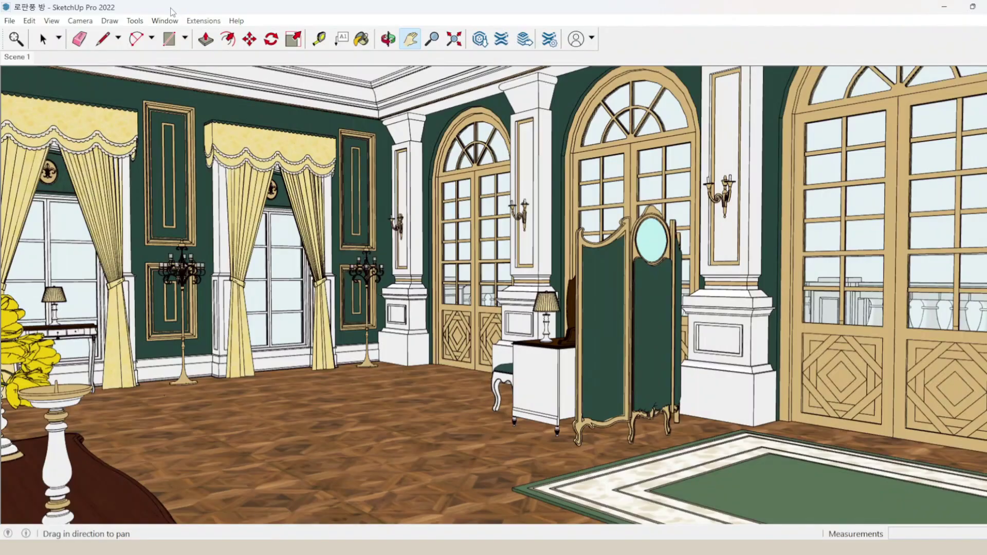
Look through the Default Tray options for the room model.
{"action": "left_click", "coordinate": [203, 21]}
{"action": "mouse_move", "coordinate": [170, 21]}
{"action": "mouse_move", "coordinate": [184, 36]}
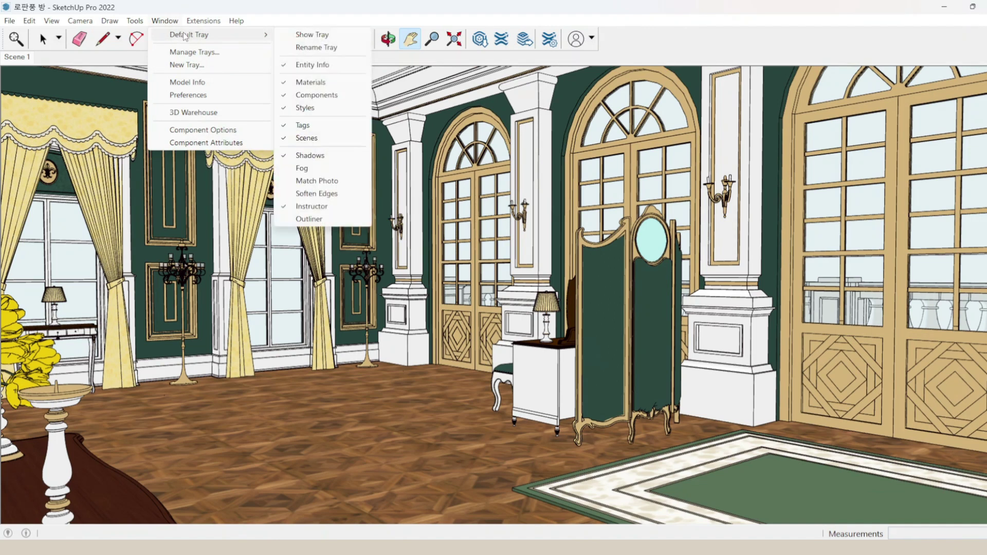
{"action": "left_click", "coordinate": [282, 34]}
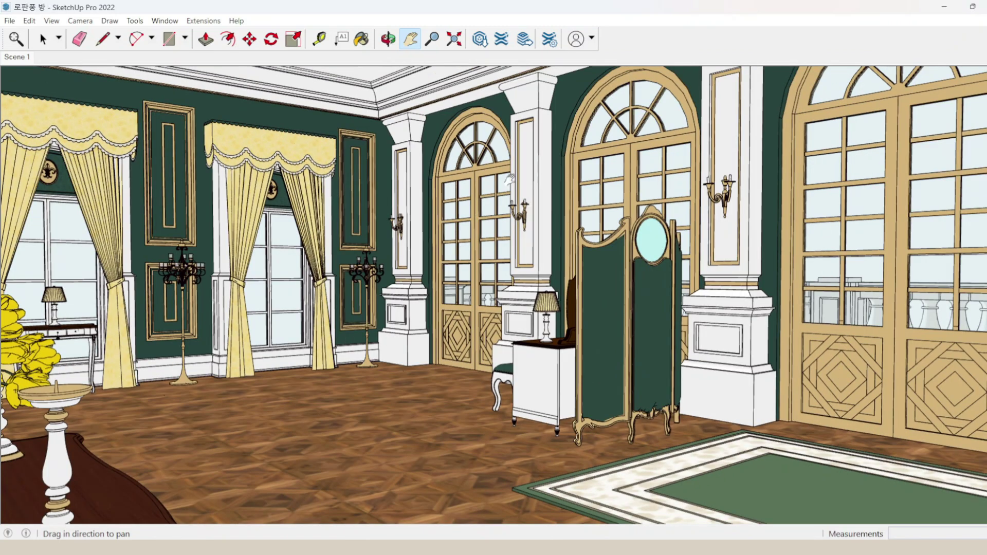
Reframe the room and export it as a PNG 2D graphic named bedroom 7, 3800 by 1714 pixels with transparent background.
{"action": "left_click_drag", "start_coordinate": [440, 187], "coordinate": [466, 180]}
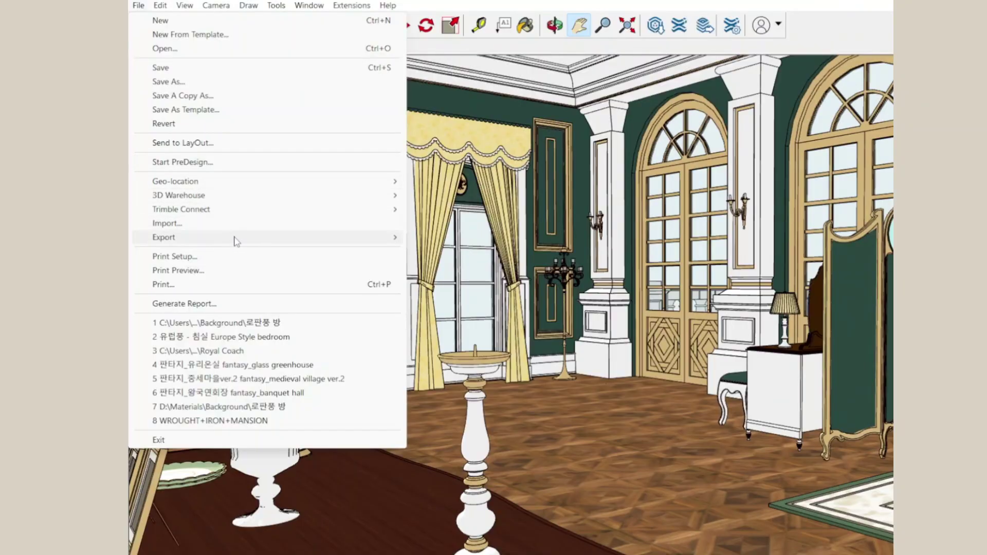
{"action": "mouse_move", "coordinate": [238, 241]}
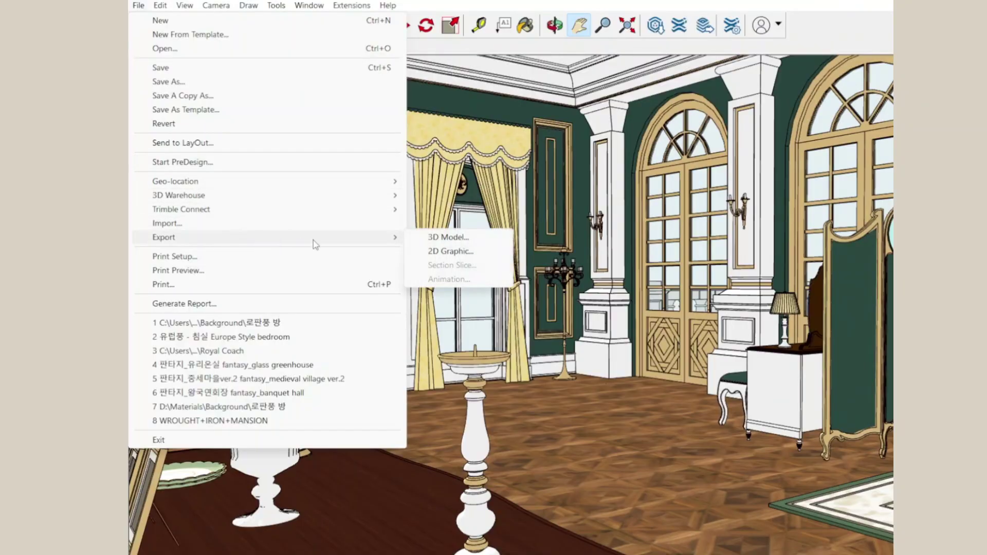
{"action": "left_click", "coordinate": [420, 251]}
{"action": "type", "text": "bedroom 7"}
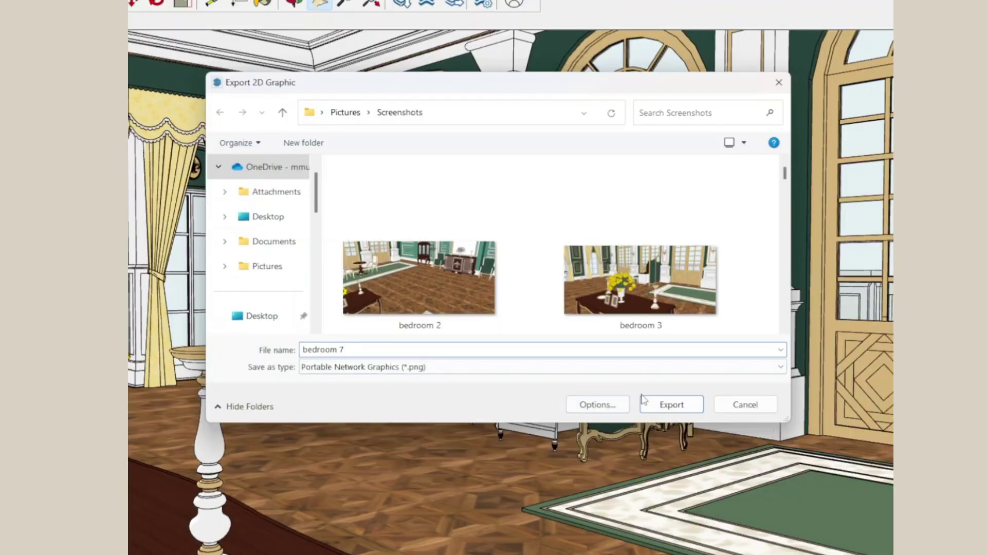
{"action": "left_click", "coordinate": [615, 404]}
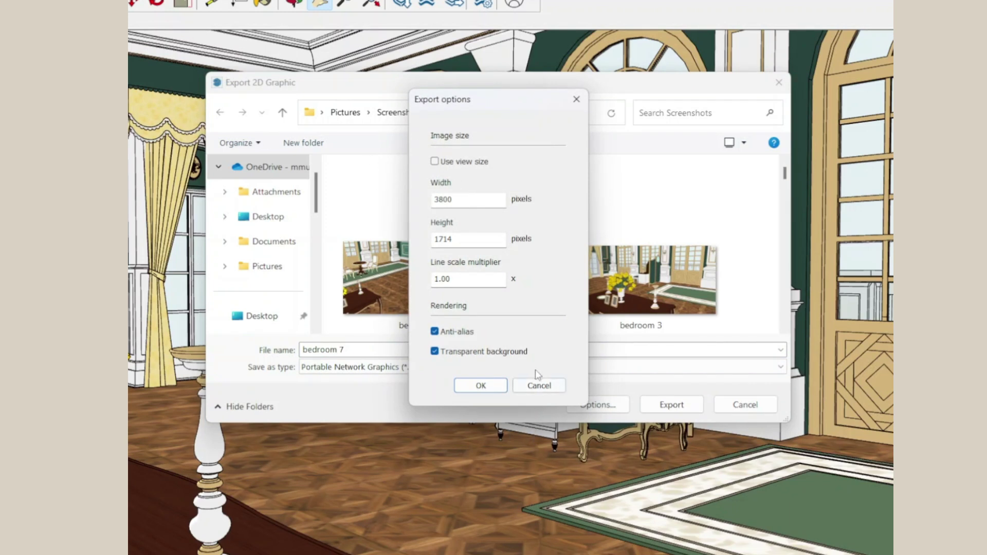
{"action": "left_click", "coordinate": [506, 392]}
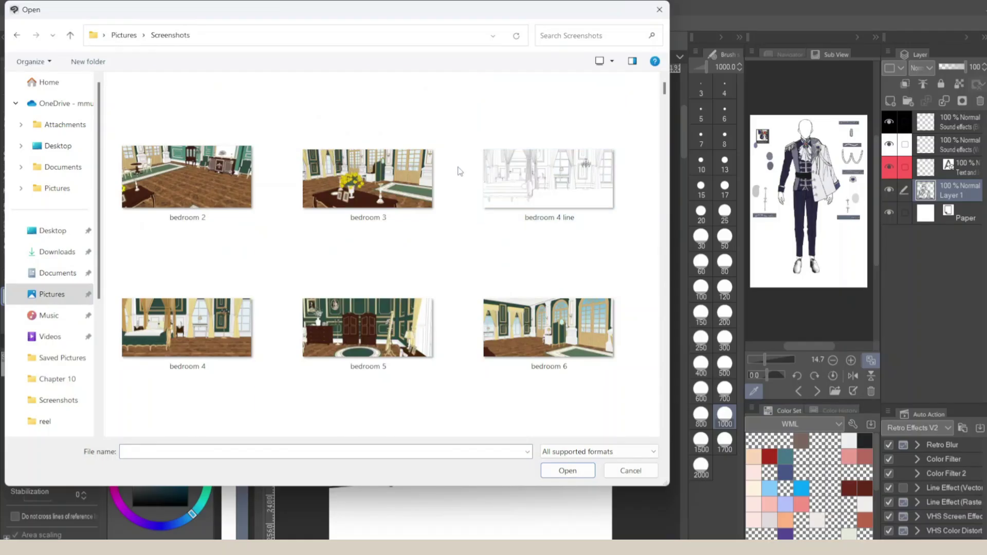
In Clip Studio Paint, import the bedroom 7 image into the Ch 12 canvas and confirm its placement.
{"action": "scroll", "coordinate": [460, 171], "scroll_direction": "down", "scroll_amount": 1}
{"action": "double_click", "coordinate": [247, 357]}
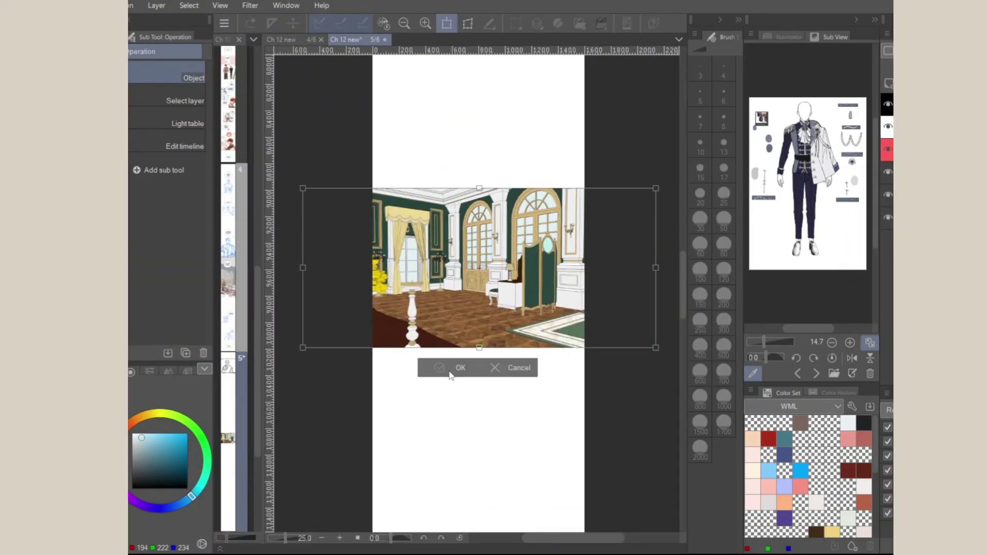
{"action": "left_click", "coordinate": [451, 372]}
{"action": "scroll", "coordinate": [442, 288], "scroll_direction": "up", "scroll_amount": 4}
{"action": "scroll", "coordinate": [375, 180], "scroll_direction": "down", "scroll_amount": 1}
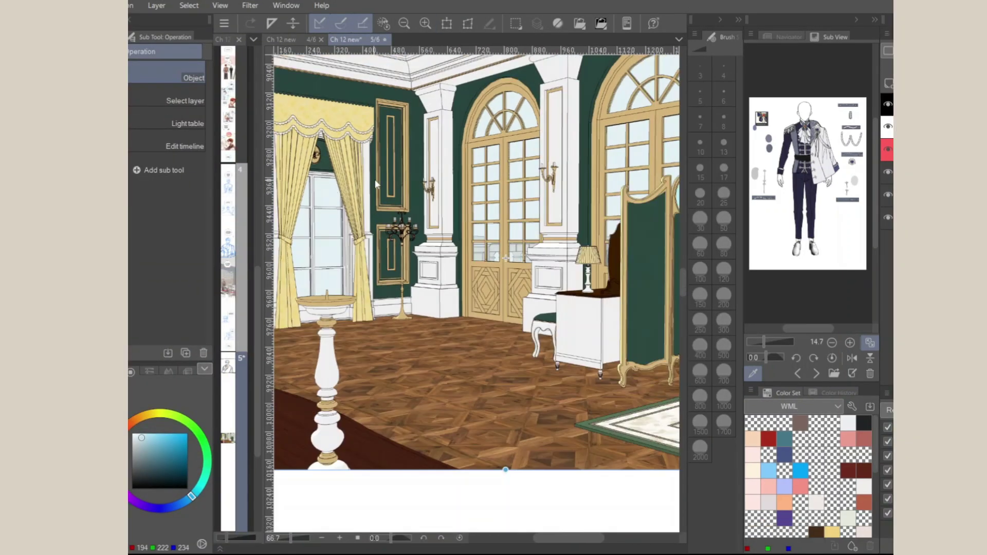
Paint blue sky and green foliage on Layer 2 beneath the room image so they show through its windows.
{"action": "scroll", "coordinate": [375, 183], "scroll_direction": "down", "scroll_amount": 3}
{"action": "key", "text": "b"}
{"action": "left_click", "coordinate": [174, 433]}
{"action": "mouse_move", "coordinate": [360, 278]}
{"action": "left_mouse_down"}
{"action": "mouse_move", "coordinate": [369, 229]}
{"action": "mouse_move", "coordinate": [572, 224]}
{"action": "left_mouse_up"}
{"action": "key", "text": "ctrl+z"}
{"action": "mouse_move", "coordinate": [668, 271]}
{"action": "left_mouse_down"}
{"action": "mouse_move", "coordinate": [608, 258]}
{"action": "mouse_move", "coordinate": [673, 273]}
{"action": "left_mouse_up"}
{"action": "scroll", "coordinate": [374, 307], "scroll_direction": "up", "scroll_amount": 1}
{"action": "key", "text": "b"}
{"action": "key", "text": "bracketleft"}
{"action": "key", "text": "bracketleft"}
{"action": "key", "text": "bracketleft"}
{"action": "key", "text": "bracketleft"}
{"action": "left_click_drag", "start_coordinate": [303, 299], "coordinate": [529, 288]}
{"action": "key", "text": "ctrl+z"}
{"action": "scroll", "coordinate": [664, 210], "scroll_direction": "down", "scroll_amount": 1}
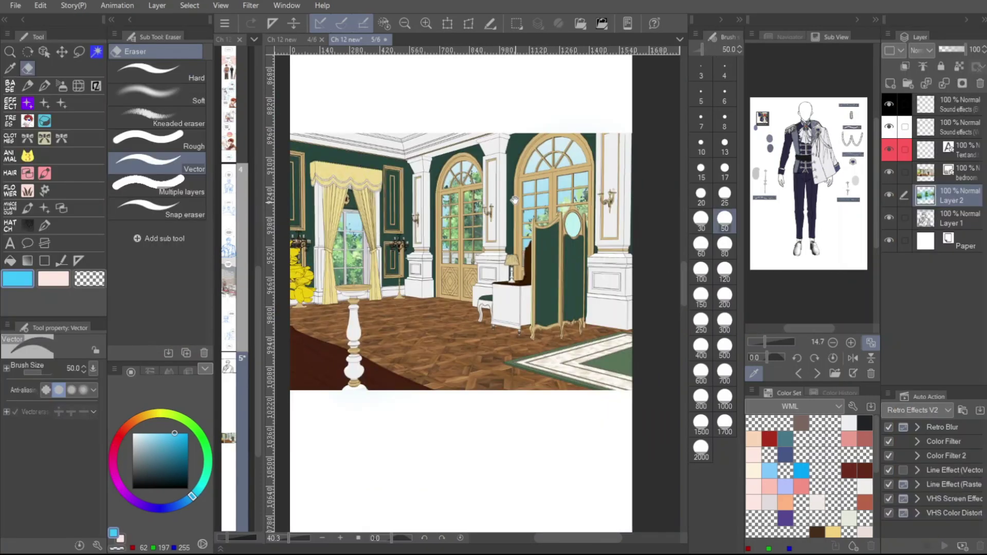
{"action": "left_click_drag", "start_coordinate": [515, 199], "coordinate": [540, 209]}
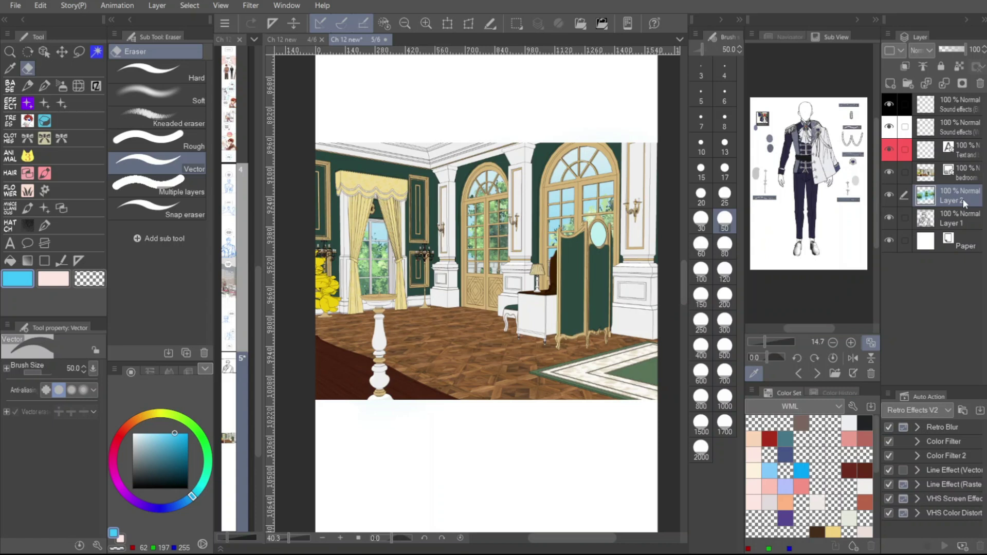
Select the green wall areas on the bedroom 7 layer by colour and shift their hue to red.
{"action": "left_click", "coordinate": [946, 171]}
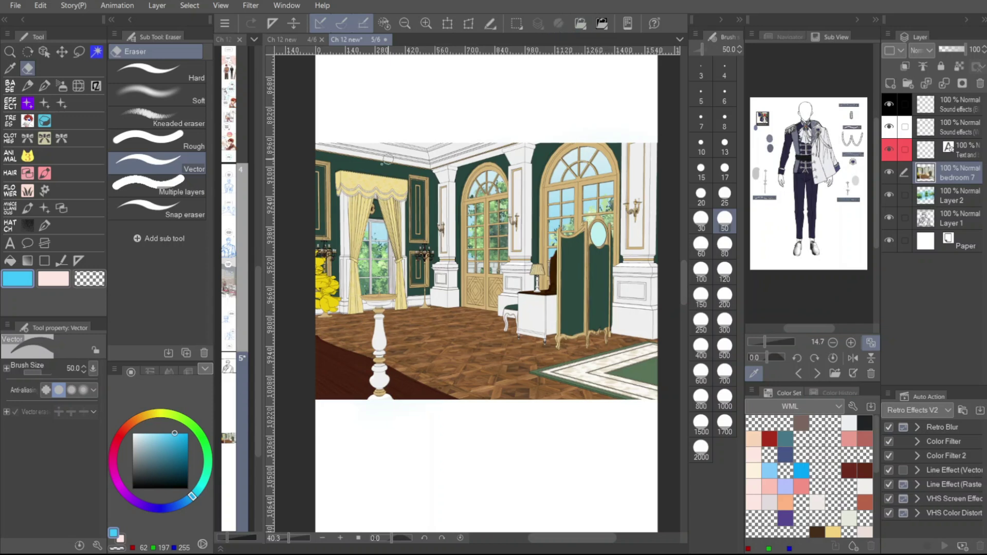
{"action": "scroll", "coordinate": [361, 174], "scroll_direction": "up", "scroll_amount": 2}
{"action": "key", "text": "w"}
{"action": "left_click", "coordinate": [193, 145]}
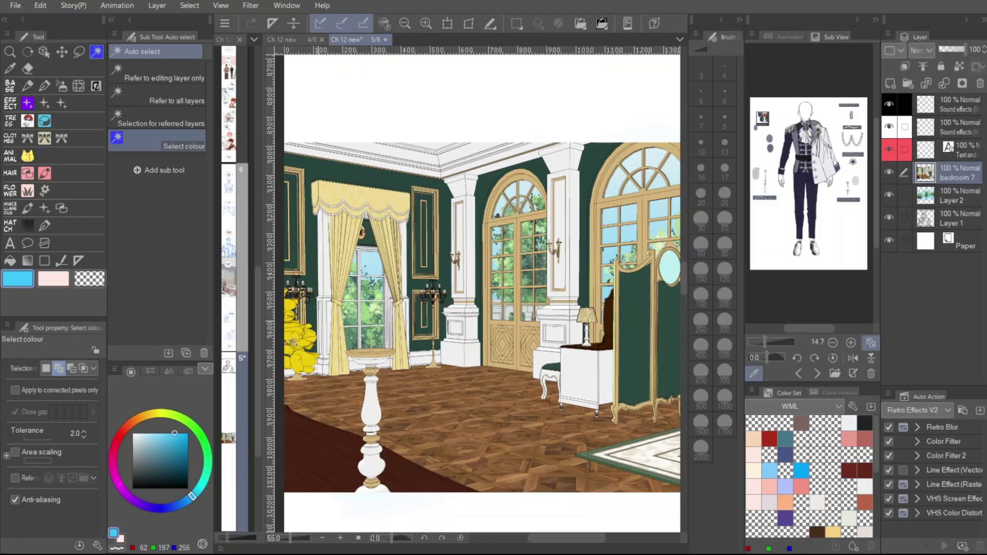
{"action": "left_click_drag", "start_coordinate": [422, 266], "coordinate": [412, 193]}
{"action": "scroll", "coordinate": [398, 241], "scroll_direction": "up", "scroll_amount": 1}
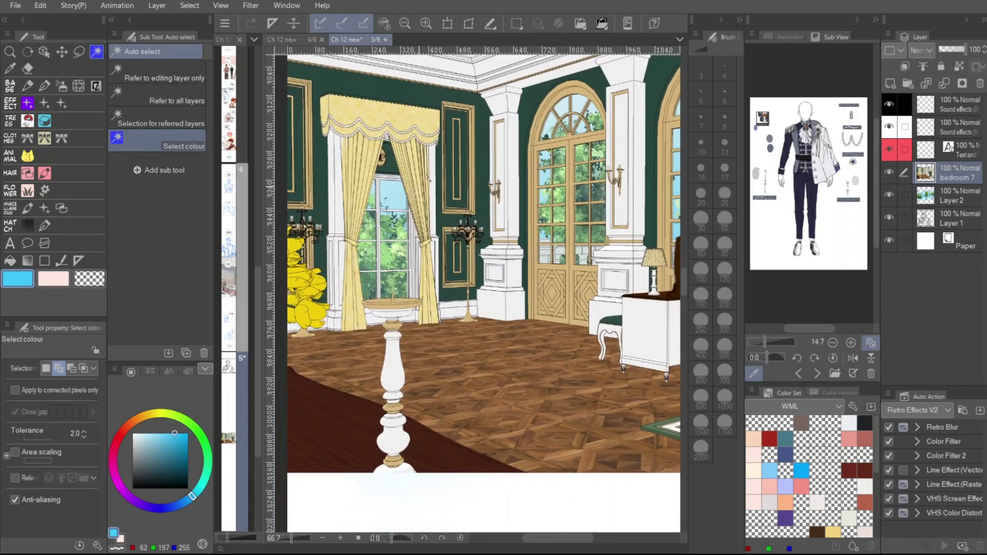
{"action": "left_click", "coordinate": [426, 94]}
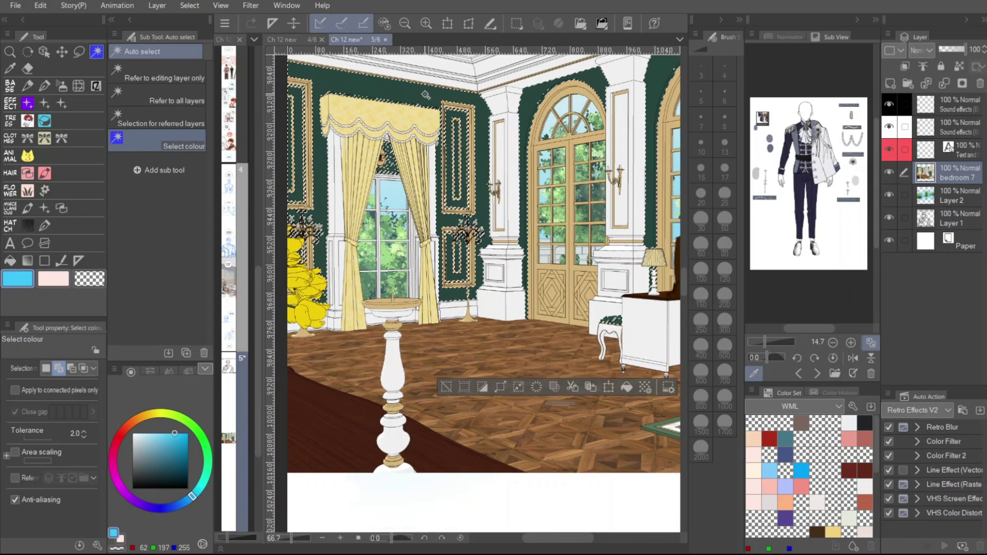
{"action": "scroll", "coordinate": [442, 115], "scroll_direction": "down", "scroll_amount": 2}
{"action": "key", "text": "ctrl+u"}
{"action": "left_click_drag", "start_coordinate": [691, 80], "coordinate": [584, 80]}
{"action": "left_click_drag", "start_coordinate": [727, 113], "coordinate": [758, 113]}
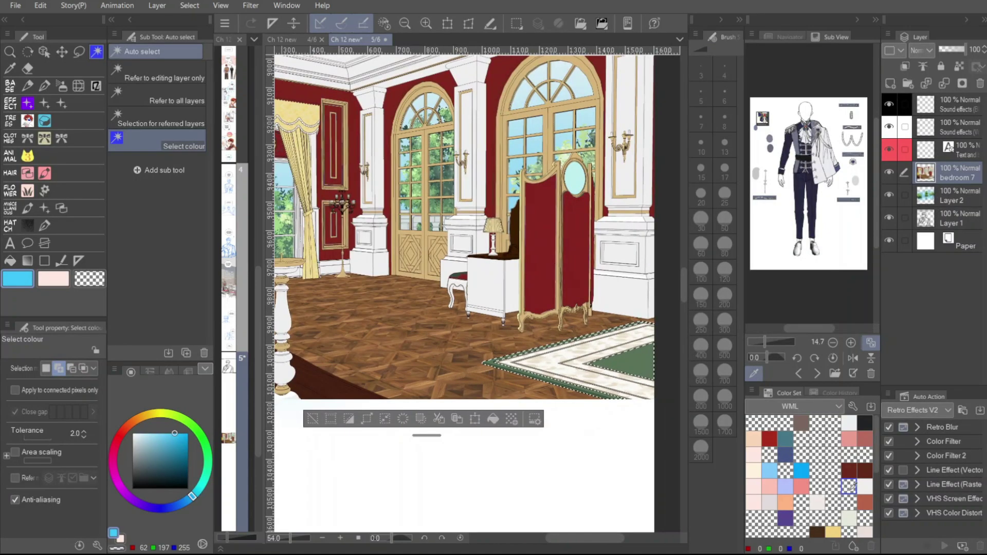
Fill the selected green rug areas with the brick-red colour swatch and clear the selection.
{"action": "left_click", "coordinate": [865, 502]}
{"action": "key", "text": "alt+Delete"}
{"action": "left_click", "coordinate": [313, 419]}
{"action": "left_click_drag", "start_coordinate": [410, 213], "coordinate": [447, 246]}
{"action": "scroll", "coordinate": [447, 246], "scroll_direction": "down", "scroll_amount": 3}
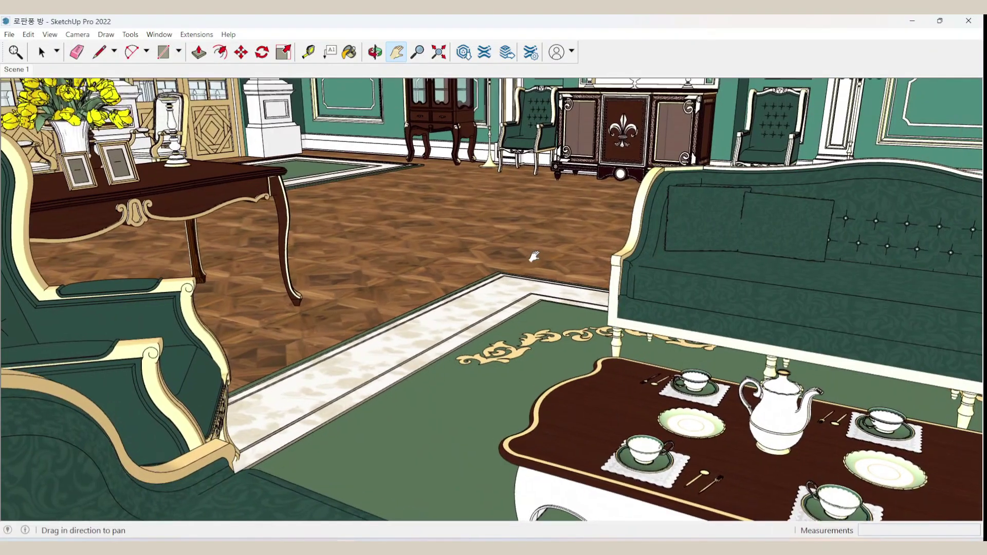
In SketchUp, frame the tea table and sofa from above and capture that area as a screenshot.
{"action": "key", "text": "z"}
{"action": "scroll", "coordinate": [527, 249], "scroll_direction": "down", "scroll_amount": 1}
{"action": "left_click_drag", "start_coordinate": [528, 249], "coordinate": [476, 252]}
{"action": "key", "text": "h"}
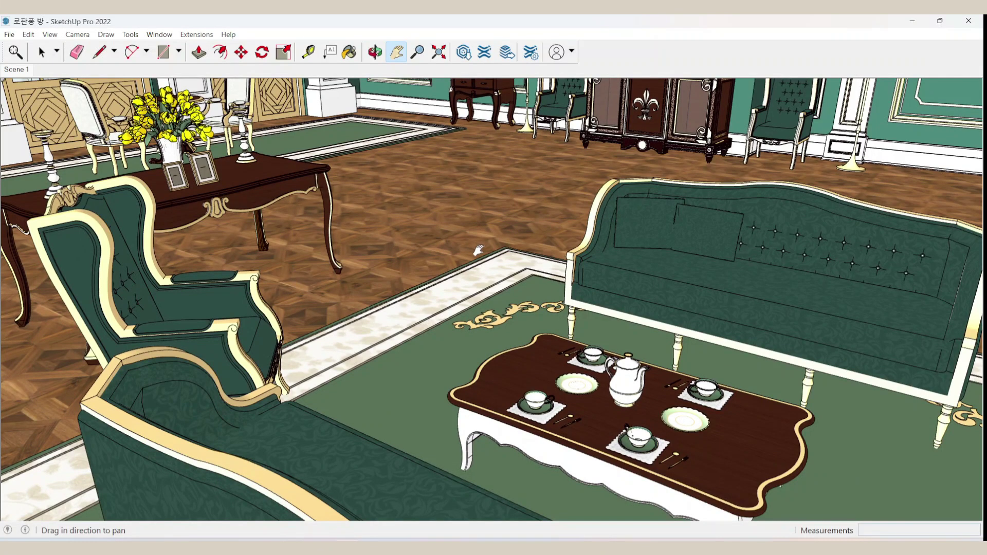
{"action": "key", "text": "super+shift+s"}
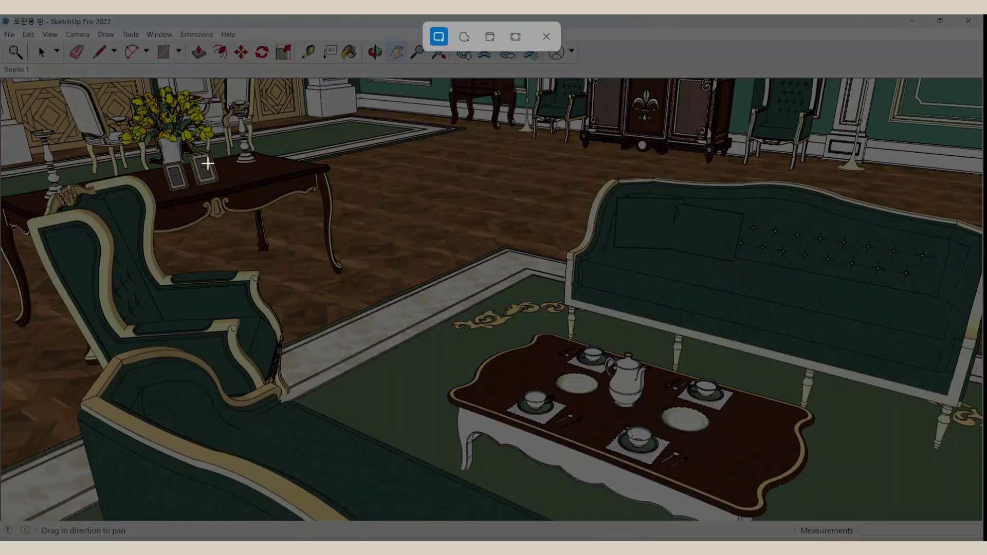
{"action": "left_click_drag", "start_coordinate": [152, 97], "coordinate": [807, 510]}
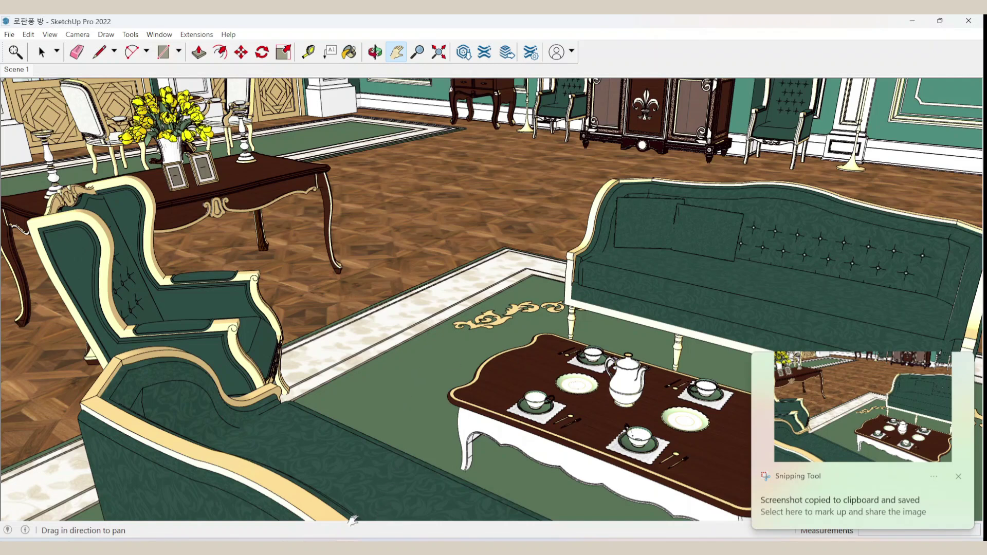
In Clip Studio Paint, place the tea table screenshot on Layer 3 of the Ch 12 canvas and transform it into position.
{"action": "left_click", "coordinate": [401, 551]}
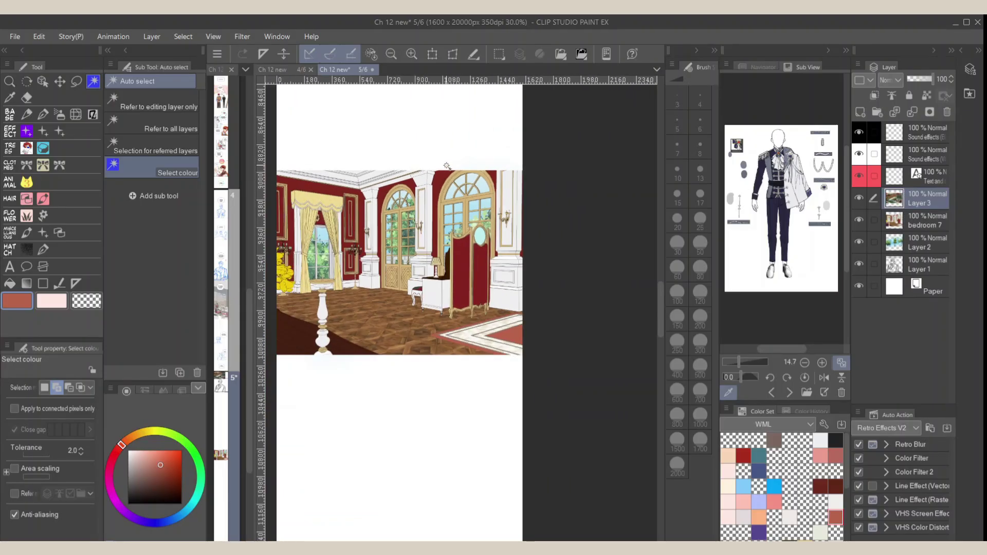
{"action": "key", "text": "ctrl+t"}
{"action": "scroll", "coordinate": [435, 193], "scroll_direction": "down", "scroll_amount": 5}
{"action": "left_click_drag", "start_coordinate": [422, 157], "coordinate": [402, 526]}
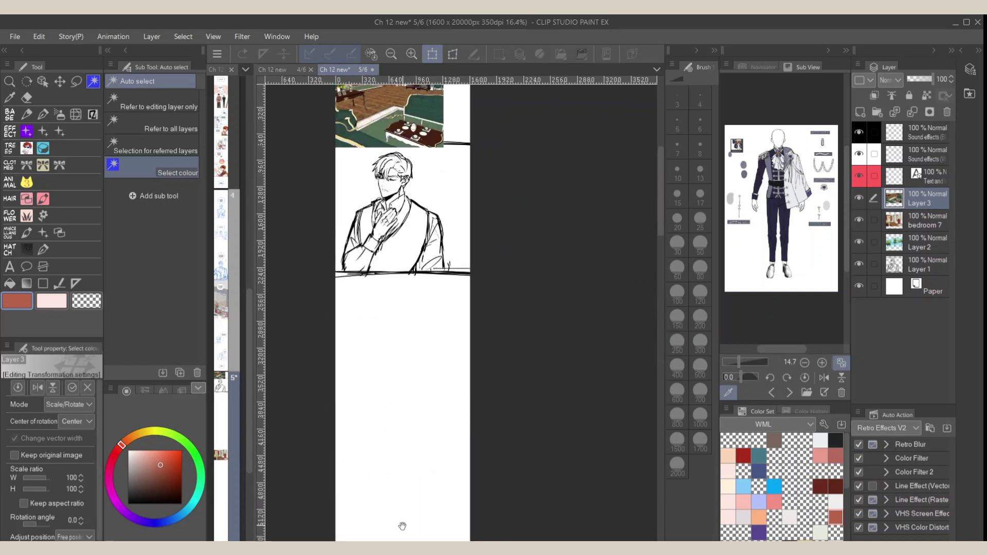
{"action": "scroll", "coordinate": [402, 526], "scroll_direction": "up", "scroll_amount": 3}
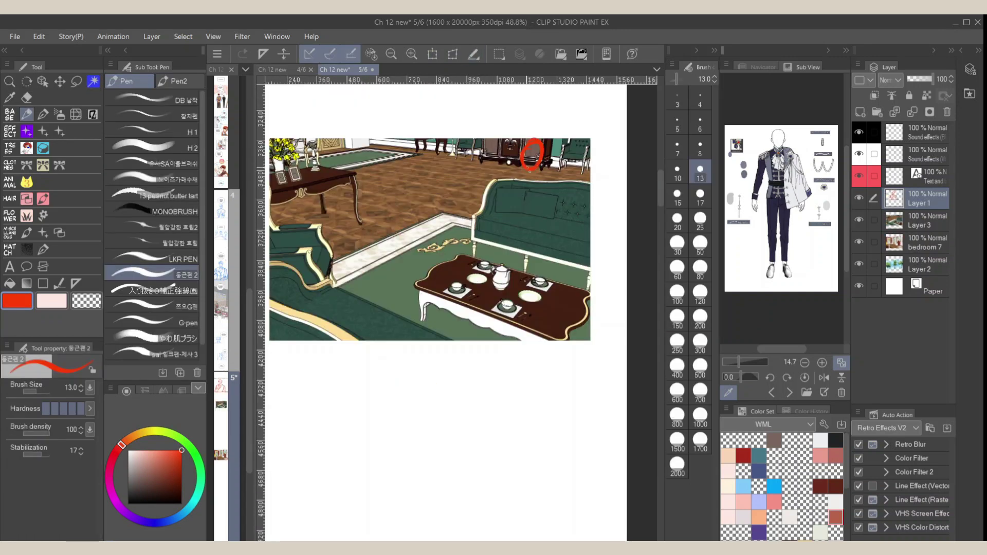
Sketch a red stick figure's torso, arms and legs seated on the green sofa on Layer 1.
{"action": "mouse_move", "coordinate": [514, 178]}
{"action": "left_mouse_down"}
{"action": "mouse_move", "coordinate": [511, 221]}
{"action": "mouse_move", "coordinate": [486, 259]}
{"action": "left_mouse_up"}
{"action": "left_click_drag", "start_coordinate": [536, 225], "coordinate": [547, 268]}
{"action": "left_click_drag", "start_coordinate": [519, 231], "coordinate": [519, 270]}
{"action": "mouse_move", "coordinate": [548, 181]}
{"action": "left_mouse_down"}
{"action": "mouse_move", "coordinate": [554, 230]}
{"action": "mouse_move", "coordinate": [541, 237]}
{"action": "left_mouse_up"}
{"action": "left_click_drag", "start_coordinate": [506, 179], "coordinate": [509, 236]}
Lasso the red stick figure and transform it to a slightly smaller size on the sofa.
{"action": "key", "text": "m"}
{"action": "left_click_drag", "start_coordinate": [553, 122], "coordinate": [572, 138]}
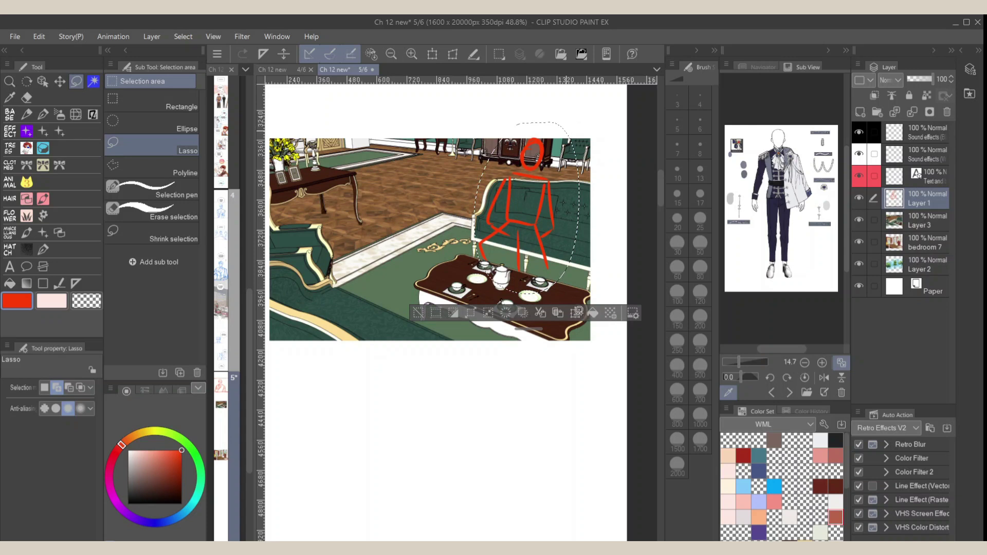
{"action": "left_click", "coordinate": [577, 312]}
{"action": "left_click_drag", "start_coordinate": [580, 293], "coordinate": [567, 271]}
{"action": "key", "text": "Return"}
{"action": "key", "text": "ctrl+d"}
Sketch fuller thigh and shin outlines on the seated red figure with the pen.
{"action": "key", "text": "p"}
{"action": "mouse_move", "coordinate": [519, 218]}
{"action": "left_mouse_down"}
{"action": "mouse_move", "coordinate": [497, 244]}
{"action": "mouse_move", "coordinate": [532, 252]}
{"action": "left_mouse_up"}
{"action": "left_click_drag", "start_coordinate": [545, 239], "coordinate": [531, 278]}
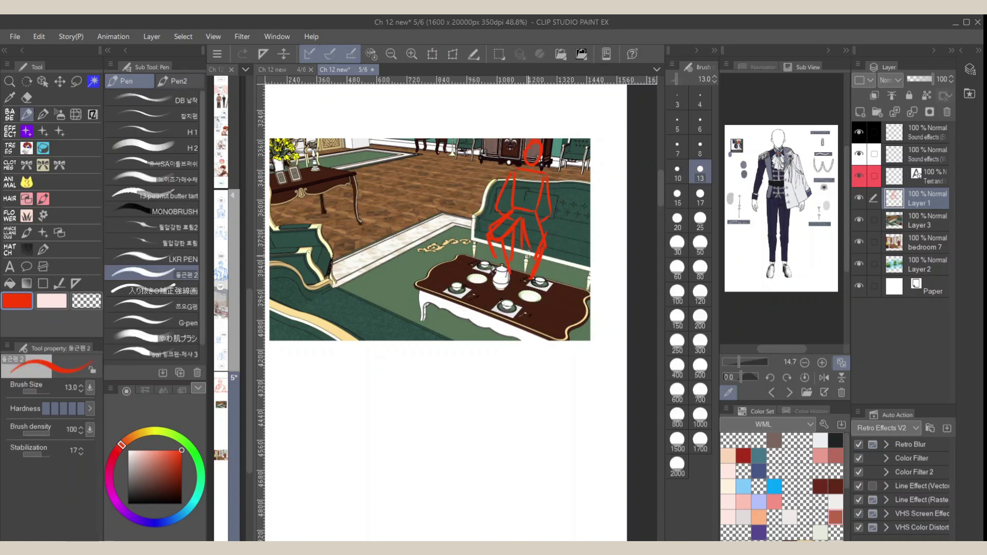
Sketch a second red figure on Layer 1, sitting on the near sofa with head, hair, torso and legs toward the tea table.
{"action": "left_click_drag", "start_coordinate": [304, 154], "coordinate": [288, 247]}
{"action": "mouse_move", "coordinate": [319, 247]}
{"action": "left_mouse_down"}
{"action": "mouse_move", "coordinate": [347, 290]}
{"action": "mouse_move", "coordinate": [435, 324]}
{"action": "left_mouse_up"}
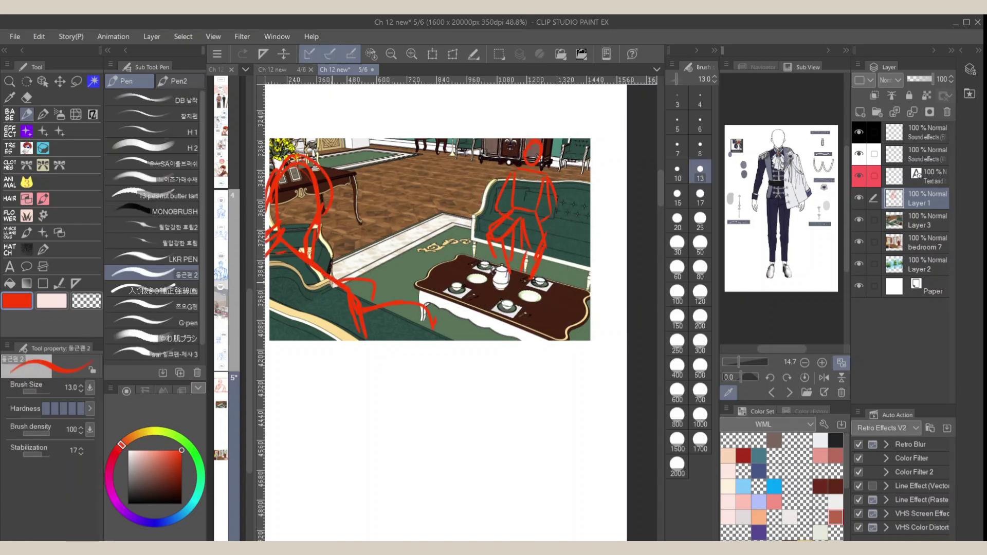
{"action": "left_click_drag", "start_coordinate": [289, 211], "coordinate": [278, 252]}
{"action": "mouse_move", "coordinate": [323, 158]}
{"action": "left_mouse_down"}
{"action": "mouse_move", "coordinate": [342, 191]}
{"action": "mouse_move", "coordinate": [316, 256]}
{"action": "left_mouse_up"}
{"action": "mouse_move", "coordinate": [310, 239]}
{"action": "left_mouse_down"}
{"action": "mouse_move", "coordinate": [287, 264]}
{"action": "mouse_move", "coordinate": [326, 245]}
{"action": "left_mouse_up"}
{"action": "mouse_move", "coordinate": [319, 257]}
{"action": "left_mouse_down"}
{"action": "mouse_move", "coordinate": [361, 252]}
{"action": "mouse_move", "coordinate": [285, 266]}
{"action": "left_mouse_up"}
Switch the drawing colour to black, frame the living-room background with a rectangle and add rough pen strokes around the panel.
{"action": "left_click_drag", "start_coordinate": [629, 310], "coordinate": [617, 339]}
{"action": "left_click", "coordinate": [173, 504]}
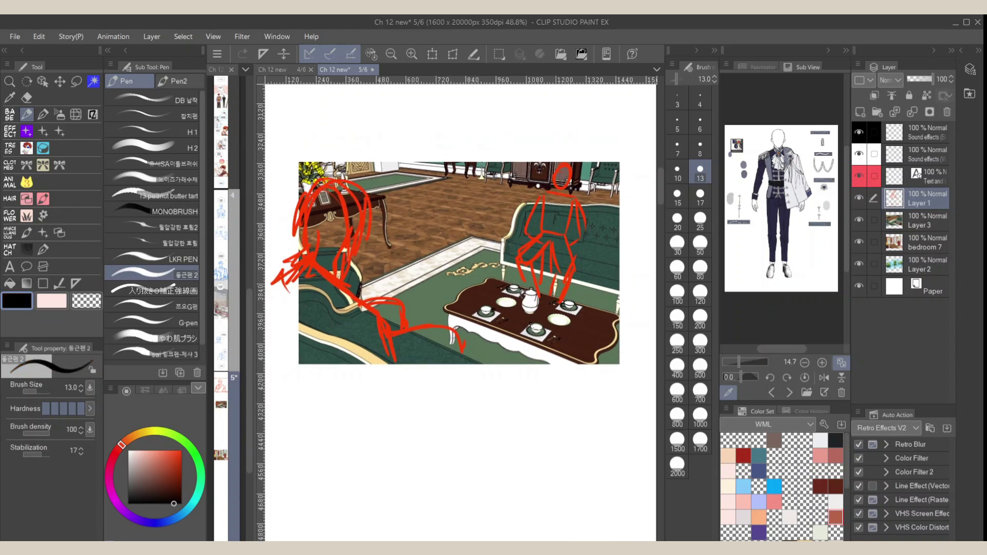
{"action": "key", "text": "u"}
{"action": "mouse_move", "coordinate": [297, 160]}
{"action": "left_mouse_down"}
{"action": "mouse_move", "coordinate": [619, 360]}
{"action": "mouse_move", "coordinate": [630, 396]}
{"action": "left_mouse_up"}
{"action": "key", "text": "p"}
{"action": "left_click_drag", "start_coordinate": [463, 129], "coordinate": [462, 133]}
{"action": "left_click_drag", "start_coordinate": [529, 213], "coordinate": [544, 227]}
{"action": "left_click_drag", "start_coordinate": [383, 476], "coordinate": [366, 463]}
{"action": "left_click_drag", "start_coordinate": [392, 379], "coordinate": [422, 393]}
{"action": "left_click_drag", "start_coordinate": [506, 356], "coordinate": [495, 316]}
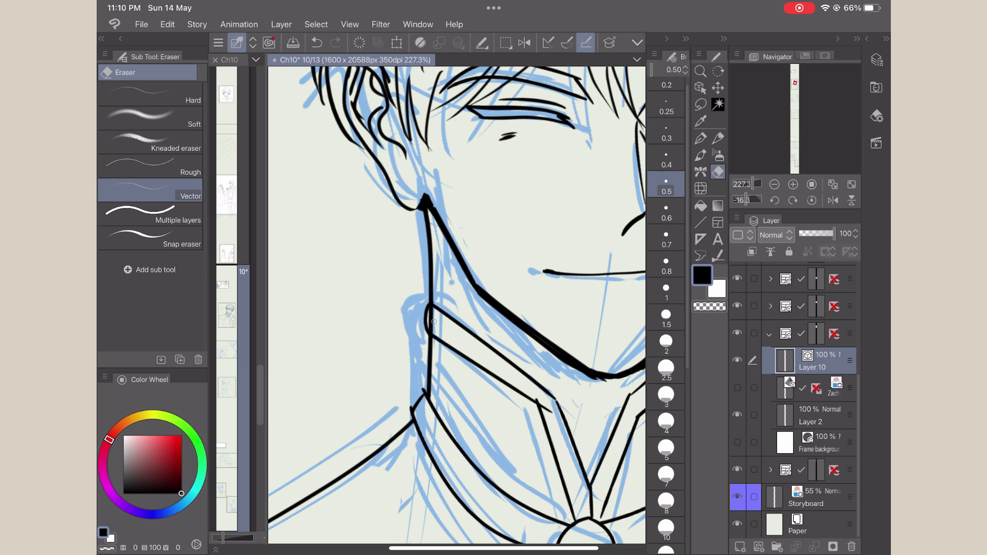
Ink the left folds and ruffled edge of the cravat below the round brooch on Layer 10 with the G-pen.
{"action": "scroll", "coordinate": [457, 304], "scroll_direction": "down", "scroll_amount": 3}
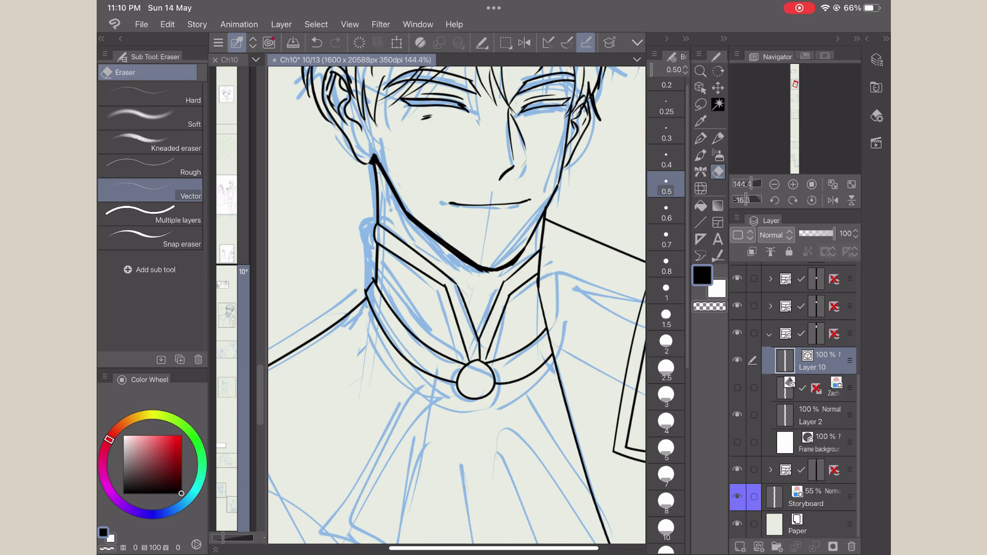
{"action": "key", "text": "p"}
{"action": "scroll", "coordinate": [457, 305], "scroll_direction": "down", "scroll_amount": 1}
{"action": "left_click_drag", "start_coordinate": [456, 257], "coordinate": [346, 360]}
{"action": "left_click_drag", "start_coordinate": [347, 360], "coordinate": [370, 397]}
{"action": "left_click_drag", "start_coordinate": [461, 269], "coordinate": [350, 436]}
{"action": "left_click_drag", "start_coordinate": [364, 410], "coordinate": [415, 471]}
{"action": "scroll", "coordinate": [457, 305], "scroll_direction": "down", "scroll_amount": 2}
{"action": "left_click_drag", "start_coordinate": [451, 219], "coordinate": [403, 481]}
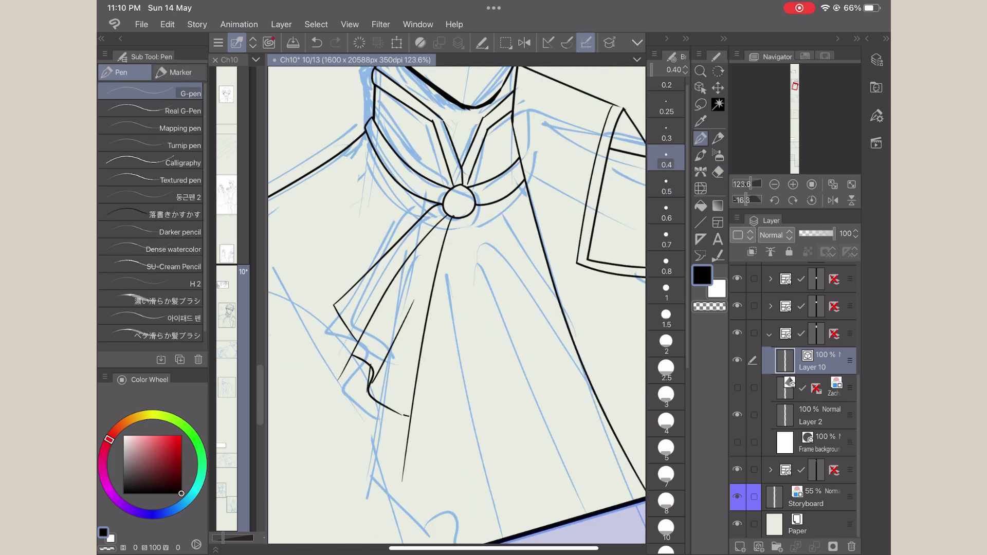
Undo the last strokes and ink the cravat's centre folds and lower hem running down from the brooch.
{"action": "key", "text": "ctrl+z"}
{"action": "key", "text": "ctrl+z"}
{"action": "left_click_drag", "start_coordinate": [445, 238], "coordinate": [399, 346]}
{"action": "left_click_drag", "start_coordinate": [458, 215], "coordinate": [472, 326]}
{"action": "left_click_drag", "start_coordinate": [459, 222], "coordinate": [452, 353]}
{"action": "left_click_drag", "start_coordinate": [456, 374], "coordinate": [464, 409]}
{"action": "left_click_drag", "start_coordinate": [470, 333], "coordinate": [506, 483]}
{"action": "mouse_move", "coordinate": [507, 483]}
{"action": "left_mouse_down"}
{"action": "mouse_move", "coordinate": [488, 501]}
{"action": "mouse_move", "coordinate": [457, 495]}
{"action": "mouse_move", "coordinate": [484, 499]}
{"action": "left_mouse_up"}
Ink the cravat's right-hand folds and slanted hem, trimming the overshoot at the coat edge with the Vector eraser.
{"action": "mouse_move", "coordinate": [478, 211]}
{"action": "left_mouse_down"}
{"action": "mouse_move", "coordinate": [568, 341]}
{"action": "mouse_move", "coordinate": [599, 426]}
{"action": "left_mouse_up"}
{"action": "key", "text": "ctrl+z"}
{"action": "left_click_drag", "start_coordinate": [492, 343], "coordinate": [546, 458]}
{"action": "left_click_drag", "start_coordinate": [599, 426], "coordinate": [542, 461]}
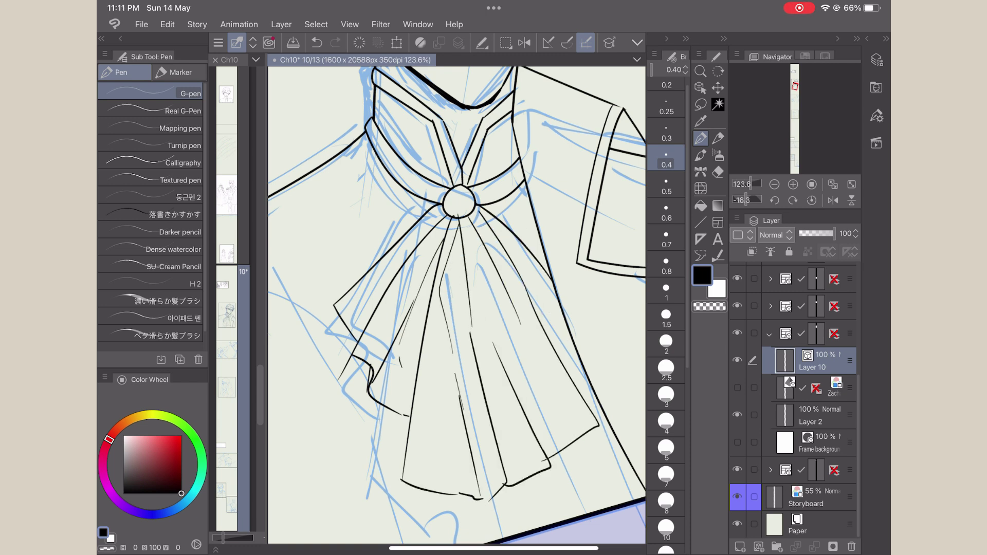
{"action": "left_click_drag", "start_coordinate": [476, 205], "coordinate": [549, 236]}
{"action": "key", "text": "e"}
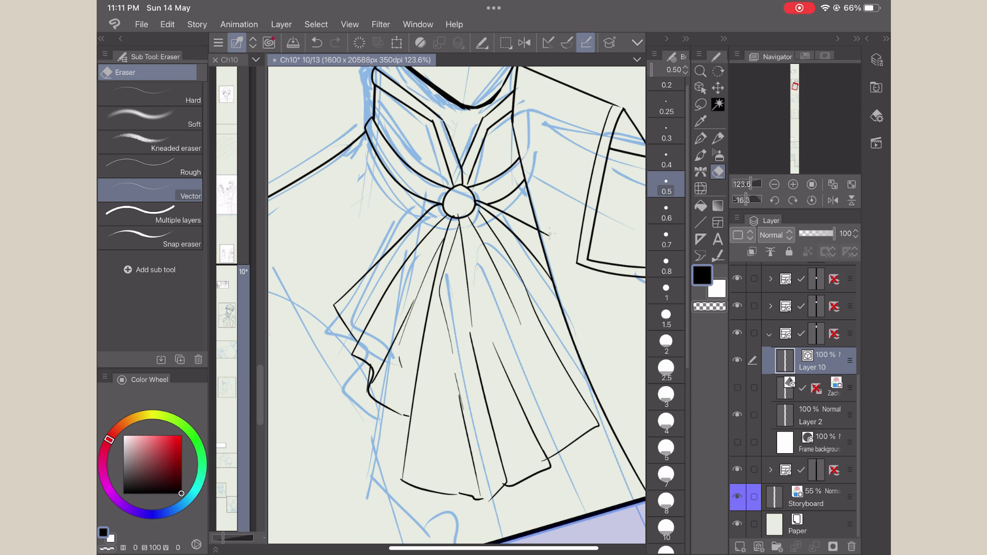
{"action": "left_click", "coordinate": [548, 235]}
Close the cravat's hem corners with short G-pen lines and erase the overshooting line ends.
{"action": "scroll", "coordinate": [619, 515], "scroll_direction": "up", "scroll_amount": 1}
{"action": "key", "text": "p"}
{"action": "mouse_move", "coordinate": [529, 444]}
{"action": "left_mouse_down"}
{"action": "mouse_move", "coordinate": [595, 393]}
{"action": "mouse_move", "coordinate": [580, 386]}
{"action": "left_mouse_up"}
{"action": "key", "text": "e"}
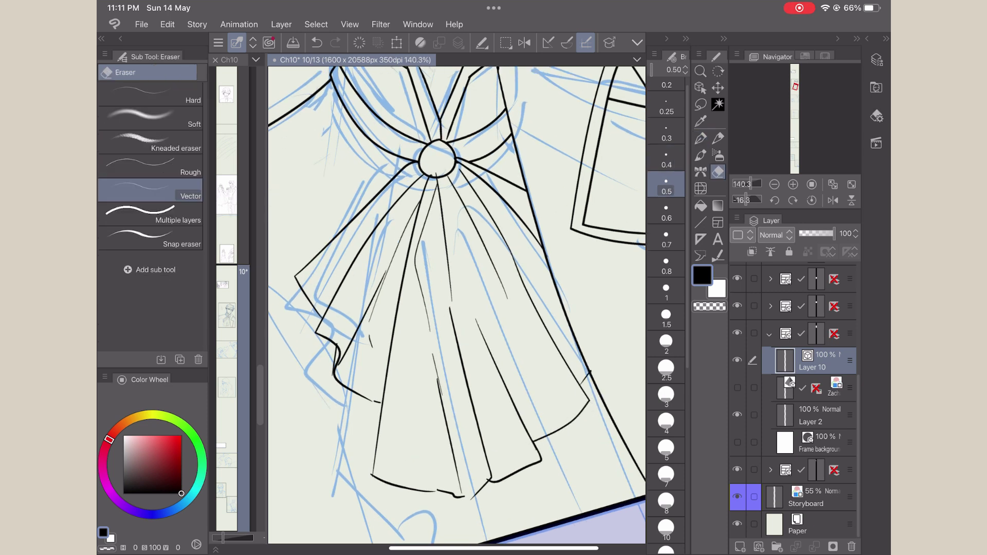
{"action": "scroll", "coordinate": [436, 519], "scroll_direction": "up", "scroll_amount": 6}
{"action": "key", "text": "p"}
{"action": "left_click_drag", "start_coordinate": [507, 436], "coordinate": [600, 394]}
{"action": "key", "text": "e"}
{"action": "left_click", "coordinate": [563, 436]}
{"action": "left_click", "coordinate": [481, 447]}
{"action": "key", "text": "p"}
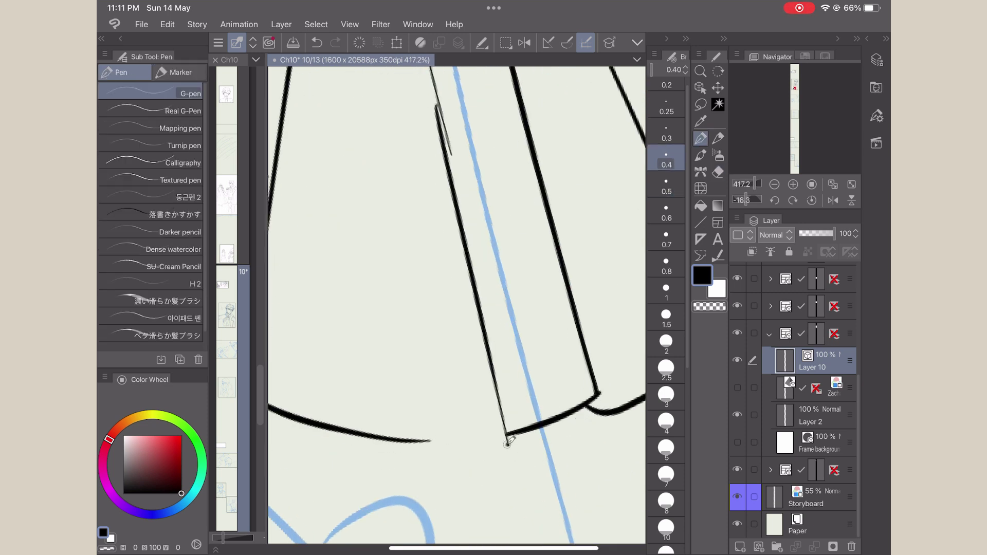
Redraw the right part of the cravat's hem slightly higher, undoing strokes that miss.
{"action": "scroll", "coordinate": [509, 441], "scroll_direction": "down", "scroll_amount": 5}
{"action": "scroll", "coordinate": [427, 329], "scroll_direction": "down", "scroll_amount": 3}
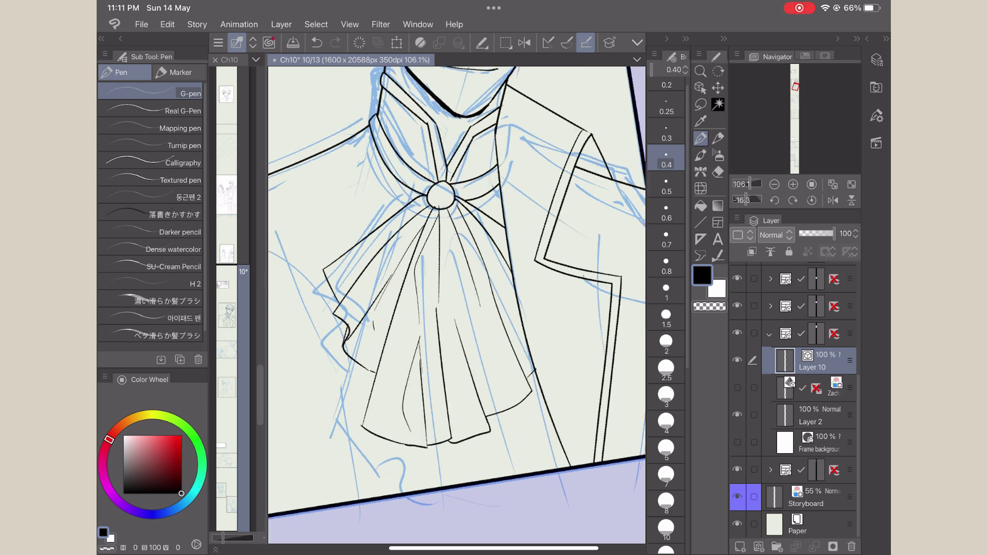
{"action": "left_click_drag", "start_coordinate": [411, 392], "coordinate": [420, 401]}
{"action": "key", "text": "ctrl+z"}
{"action": "scroll", "coordinate": [371, 329], "scroll_direction": "up", "scroll_amount": 3}
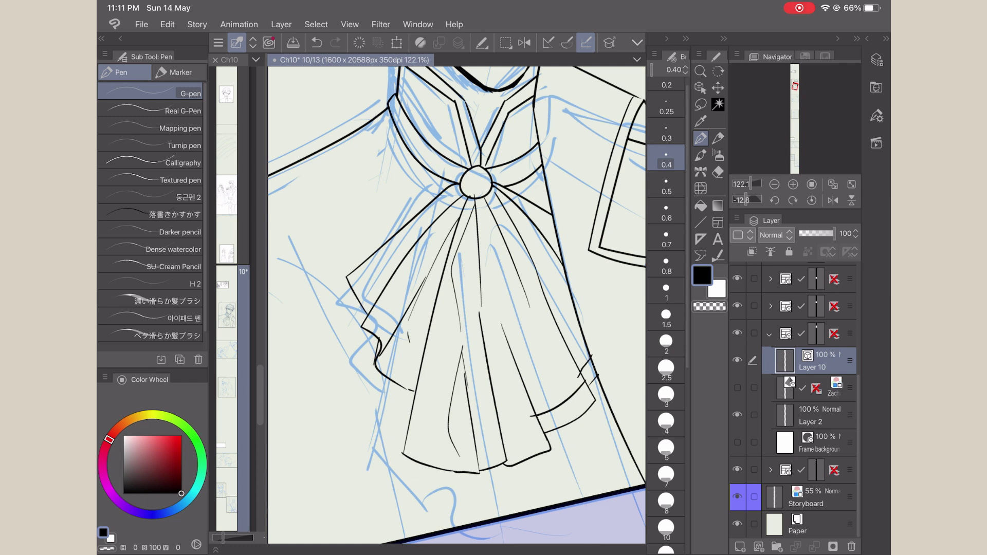
{"action": "key", "text": "e"}
{"action": "key", "text": "p"}
{"action": "left_click_drag", "start_coordinate": [407, 442], "coordinate": [548, 436]}
{"action": "key", "text": "ctrl+z"}
{"action": "left_click_drag", "start_coordinate": [546, 436], "coordinate": [504, 454]}
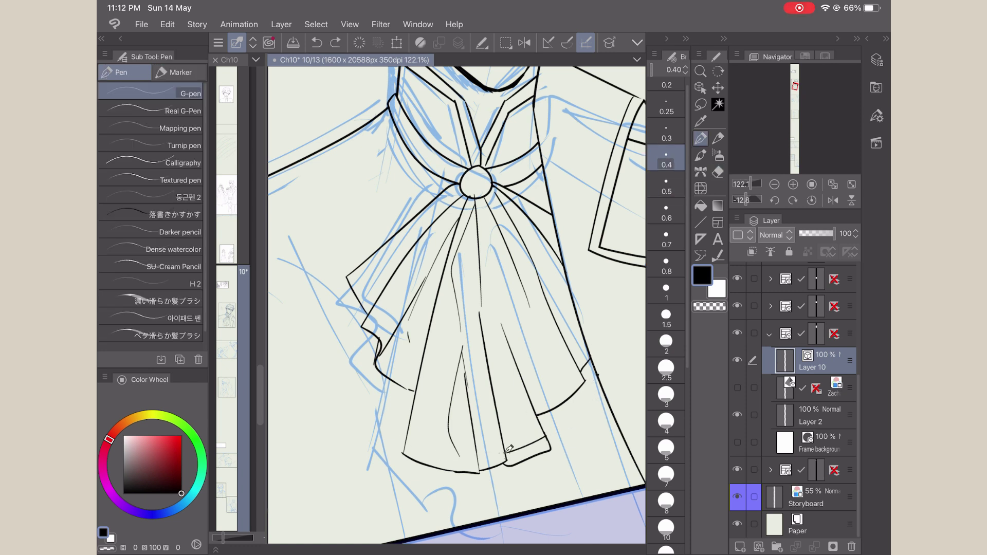
{"action": "key", "text": "e"}
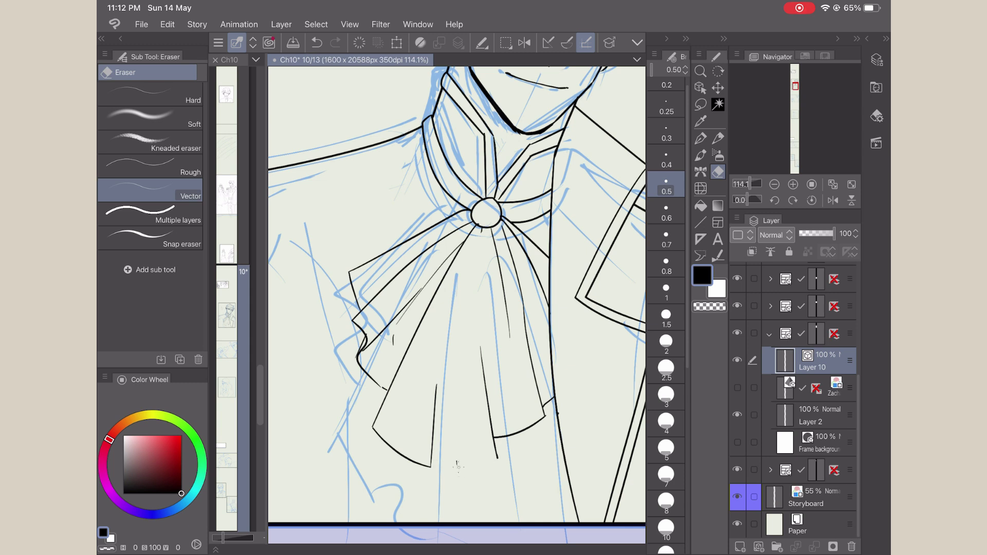
Ink a wavy shorter hem across the cravat's front folds, erase the surplus and add thin crease lines in the centre.
{"action": "key", "text": "p"}
{"action": "left_click_drag", "start_coordinate": [426, 441], "coordinate": [496, 433]}
{"action": "key", "text": "e"}
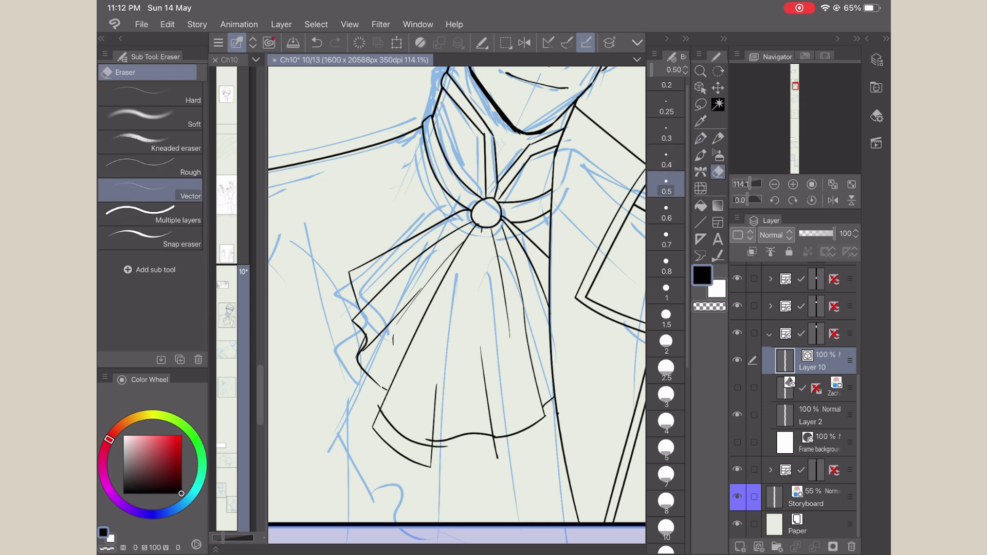
{"action": "key", "text": "p"}
{"action": "left_click_drag", "start_coordinate": [489, 257], "coordinate": [470, 383]}
{"action": "left_click_drag", "start_coordinate": [464, 252], "coordinate": [459, 396]}
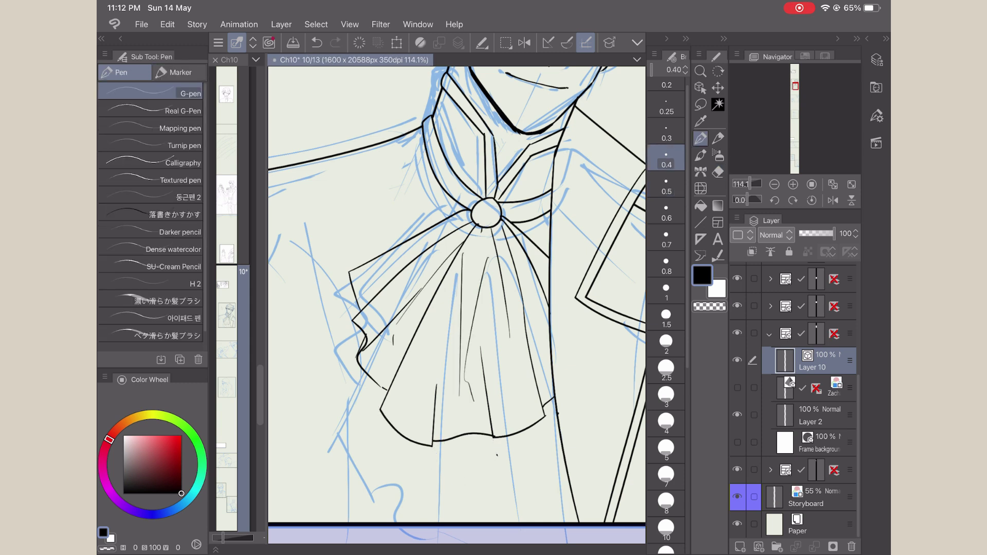
{"action": "key", "text": "e"}
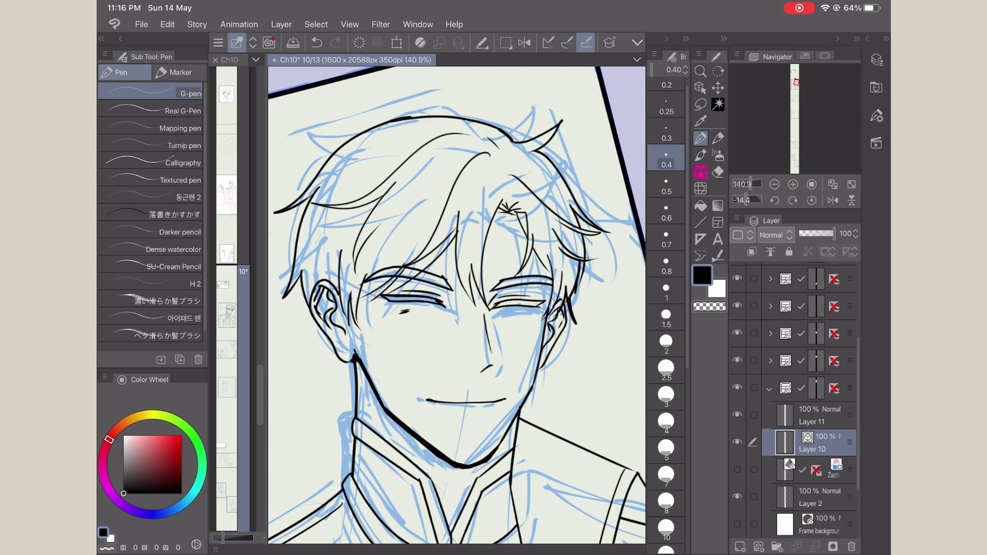
Erase the inked eyebrow above the right-hand eye of the smiling face with the Vector eraser.
{"action": "scroll", "coordinate": [514, 260], "scroll_direction": "up", "scroll_amount": 5}
{"action": "key", "text": "e"}
{"action": "left_click_drag", "start_coordinate": [547, 288], "coordinate": [540, 321]}
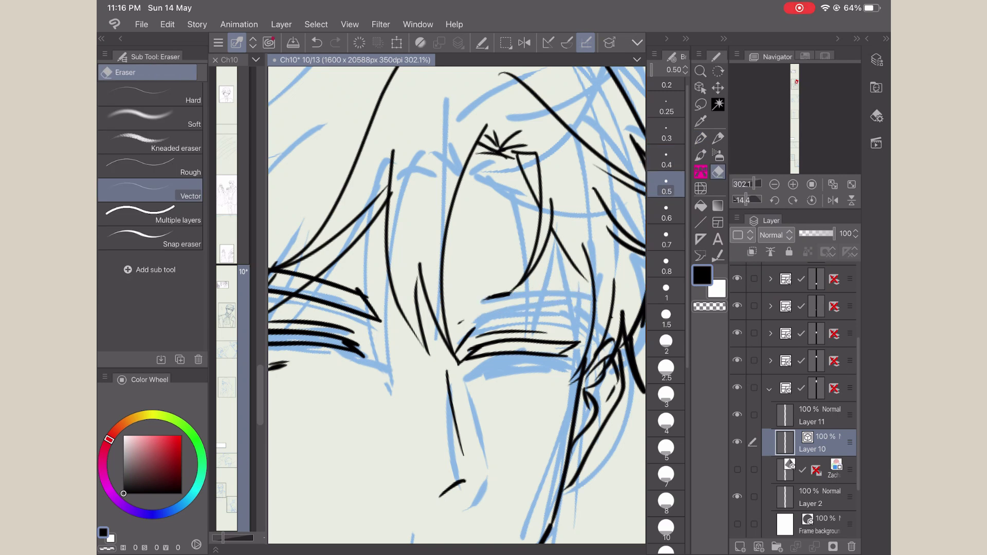
{"action": "left_click_drag", "start_coordinate": [460, 322], "coordinate": [466, 341]}
{"action": "scroll", "coordinate": [457, 305], "scroll_direction": "down", "scroll_amount": 2}
Ink extra hair strands beside the right-hand eye with the G-pen and erase the overlapping line ends.
{"action": "key", "text": "p"}
{"action": "left_click_drag", "start_coordinate": [538, 307], "coordinate": [509, 415]}
{"action": "mouse_move", "coordinate": [560, 348]}
{"action": "left_mouse_down"}
{"action": "mouse_move", "coordinate": [499, 424]}
{"action": "mouse_move", "coordinate": [551, 319]}
{"action": "mouse_move", "coordinate": [582, 354]}
{"action": "left_mouse_up"}
{"action": "key", "text": "e"}
{"action": "mouse_move", "coordinate": [585, 382]}
{"action": "left_mouse_down"}
{"action": "mouse_move", "coordinate": [597, 293]}
{"action": "mouse_move", "coordinate": [600, 377]}
{"action": "left_mouse_up"}
{"action": "key", "text": "p"}
{"action": "left_click_drag", "start_coordinate": [584, 340], "coordinate": [567, 400]}
{"action": "key", "text": "e"}
{"action": "key", "text": "p"}
{"action": "scroll", "coordinate": [457, 303], "scroll_direction": "down", "scroll_amount": 2}
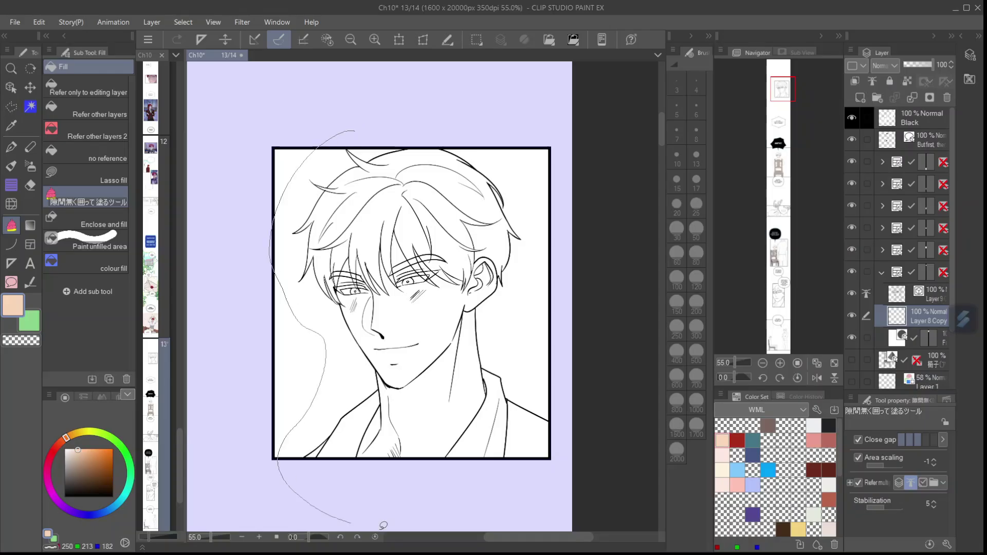
Fill the whole portrait on Layer 8 Copy with the skin tone by encircling it with the gap-closing enclose fill tool.
{"action": "mouse_move", "coordinate": [383, 526]}
{"action": "left_mouse_down"}
{"action": "mouse_move", "coordinate": [576, 488]}
{"action": "mouse_move", "coordinate": [528, 332]}
{"action": "left_mouse_up"}
{"action": "left_click_drag", "start_coordinate": [422, 119], "coordinate": [370, 124]}
{"action": "scroll", "coordinate": [373, 135], "scroll_direction": "up", "scroll_amount": 3}
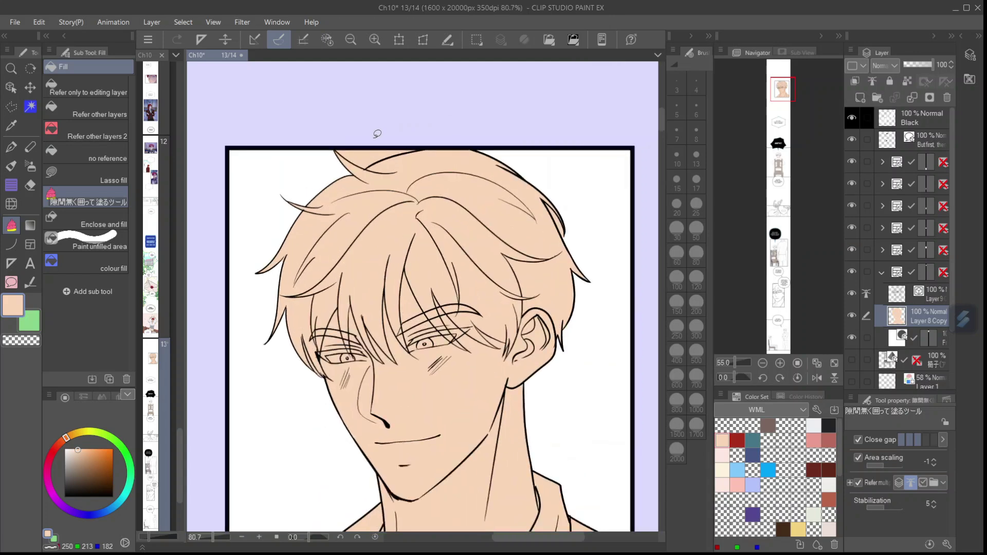
Fill the crown, back and left side of the hair dark red using the Refer other layers 2 fill.
{"action": "left_click", "coordinate": [112, 138]}
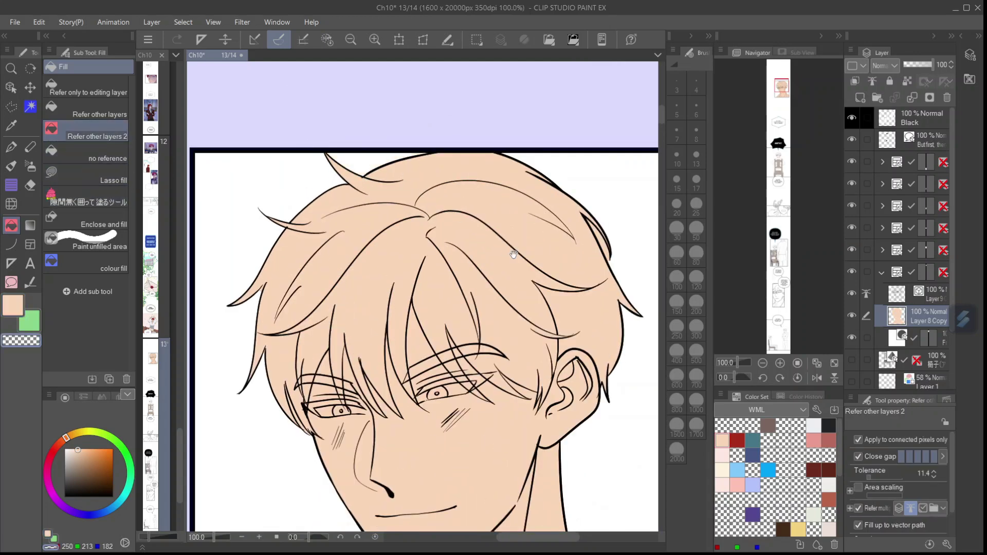
{"action": "left_click_drag", "start_coordinate": [527, 377], "coordinate": [479, 212]}
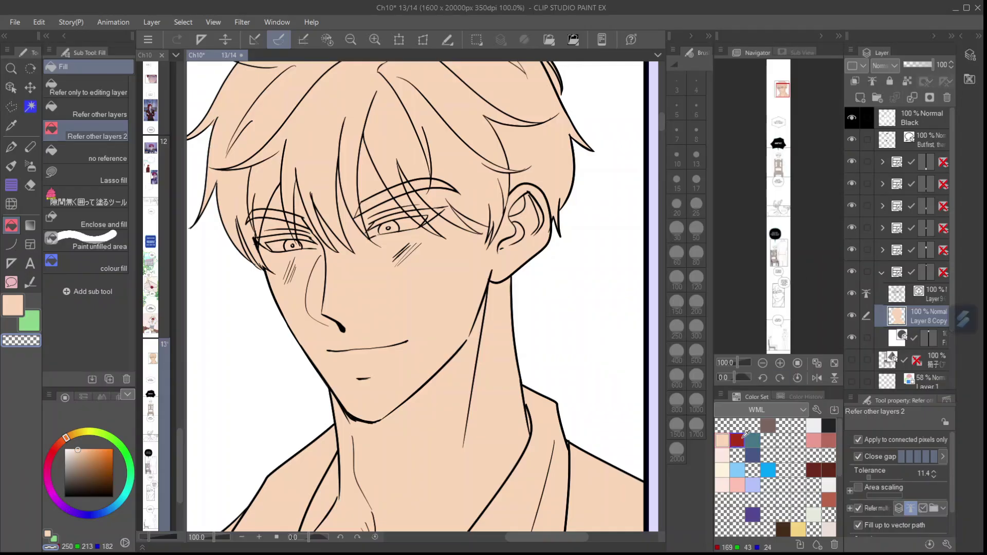
{"action": "left_click_drag", "start_coordinate": [479, 157], "coordinate": [491, 212]}
{"action": "key", "text": "c"}
{"action": "left_click", "coordinate": [570, 144]}
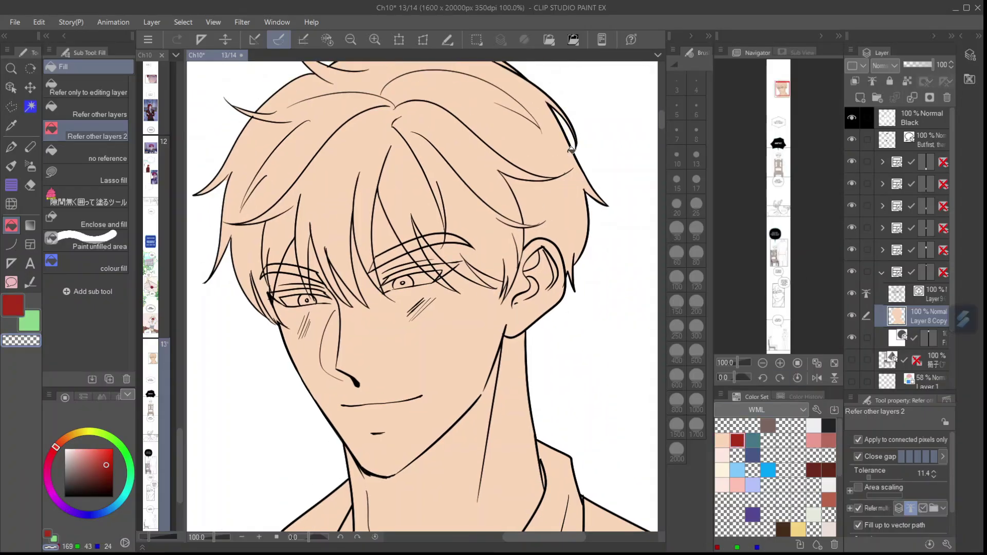
{"action": "key", "text": "c"}
{"action": "left_click", "coordinate": [566, 183]}
{"action": "left_click", "coordinate": [534, 146]}
{"action": "left_click_drag", "start_coordinate": [478, 134], "coordinate": [529, 178]}
{"action": "left_click", "coordinate": [358, 136]}
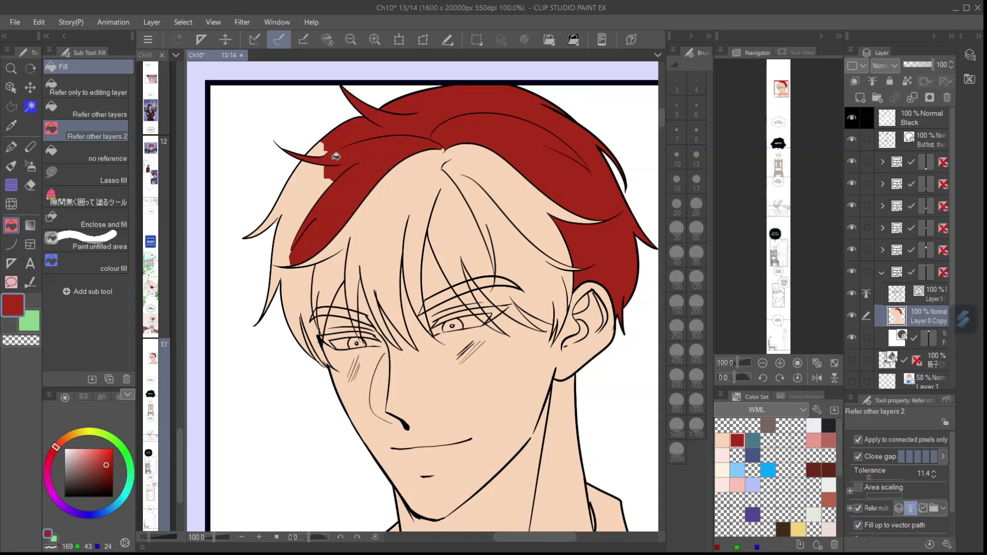
{"action": "left_click", "coordinate": [308, 191]}
{"action": "left_click", "coordinate": [302, 279]}
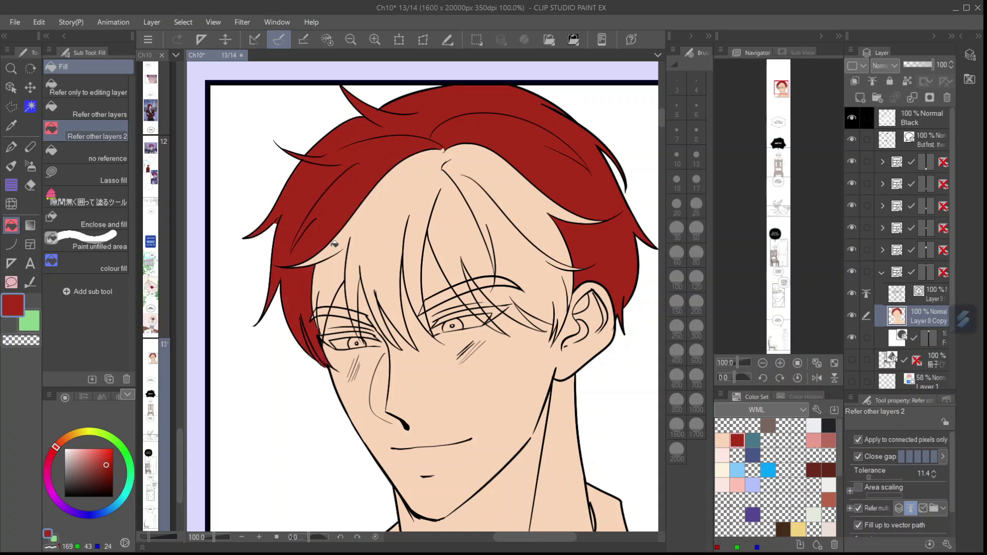
Fill the fringe strands and the right-hand eyebrow with the same dark red.
{"action": "left_click", "coordinate": [332, 272]}
{"action": "left_click", "coordinate": [509, 206]}
{"action": "left_click", "coordinate": [509, 252]}
{"action": "left_click", "coordinate": [461, 240]}
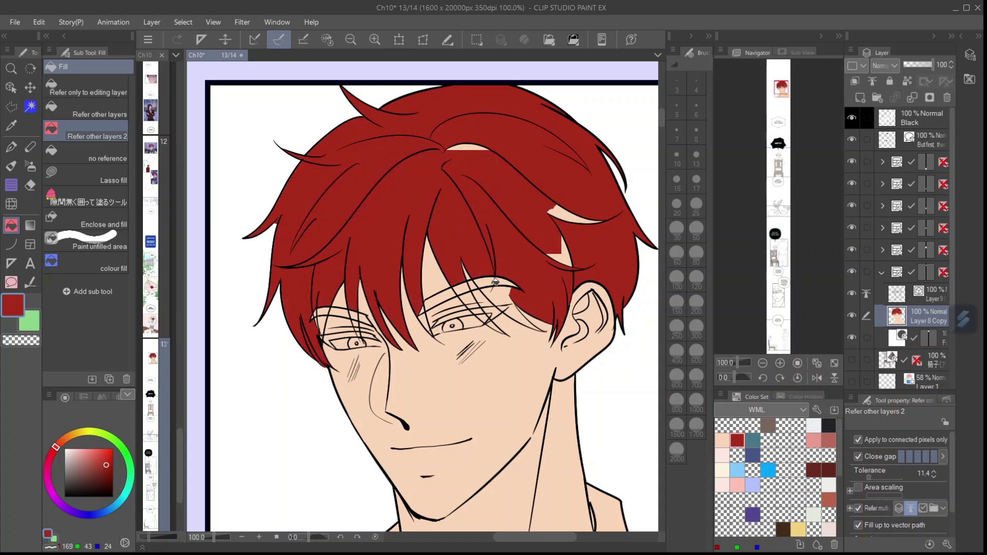
{"action": "left_click", "coordinate": [513, 292]}
{"action": "scroll", "coordinate": [477, 328], "scroll_direction": "up", "scroll_amount": 5}
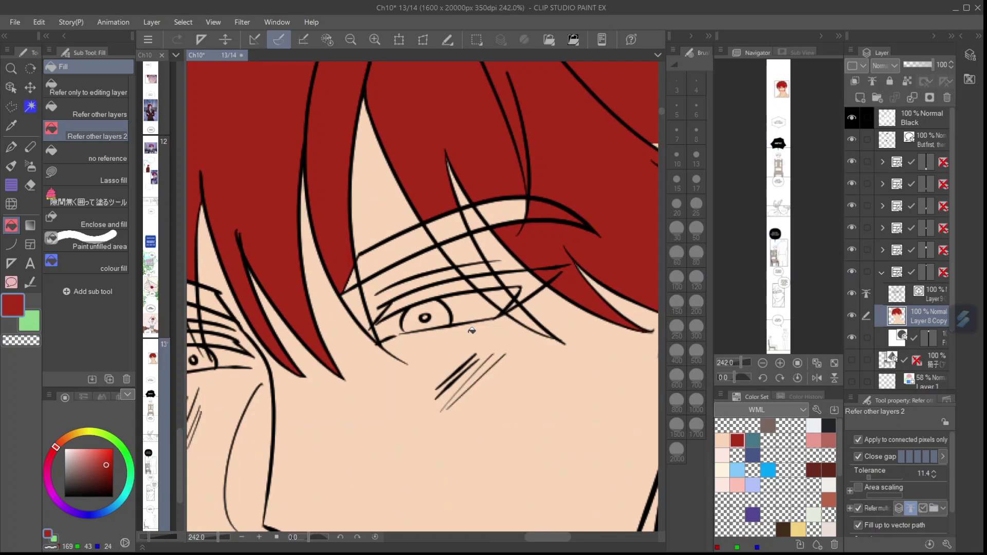
{"action": "left_click", "coordinate": [418, 227]}
{"action": "left_click", "coordinate": [441, 223]}
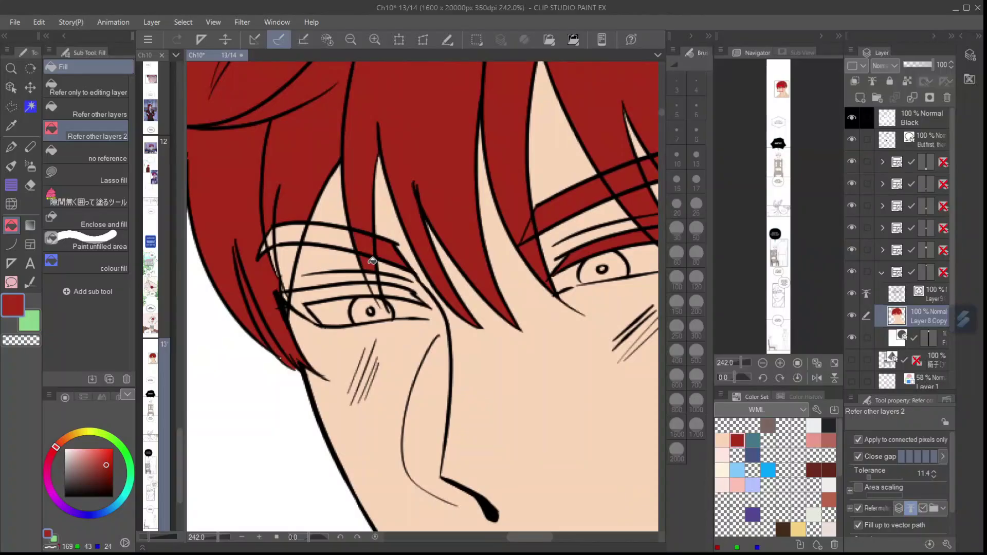
Fill the left-hand eyebrow dark red and clear the background gap between the side hair strands with transparent colour.
{"action": "left_click", "coordinate": [271, 241]}
{"action": "left_click", "coordinate": [288, 257]}
{"action": "key", "text": "c"}
{"action": "left_click", "coordinate": [266, 322]}
{"action": "key", "text": "ctrl+z"}
{"action": "key", "text": "c"}
{"action": "left_click", "coordinate": [277, 253]}
Touch up the flat colours around the side hair, eyebrows and fringe with the pen, alternating red and transparent colour.
{"action": "key", "text": "p"}
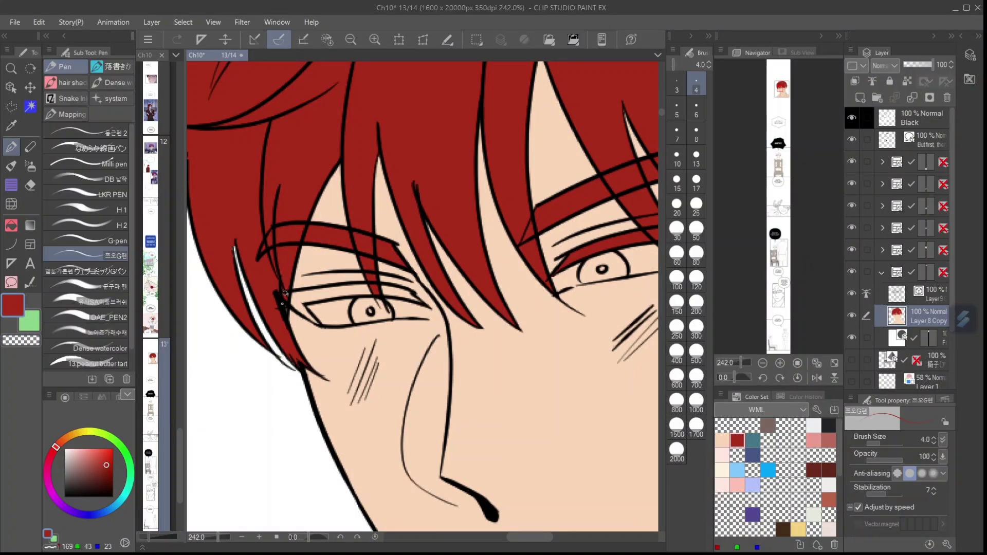
{"action": "left_click_drag", "start_coordinate": [259, 77], "coordinate": [360, 365]}
{"action": "key", "text": "c"}
{"action": "left_click_drag", "start_coordinate": [282, 304], "coordinate": [274, 312]}
{"action": "key", "text": "c"}
{"action": "left_click_drag", "start_coordinate": [617, 155], "coordinate": [536, 172]}
{"action": "key", "text": "g"}
{"action": "mouse_move", "coordinate": [536, 463]}
{"action": "left_mouse_down"}
{"action": "mouse_move", "coordinate": [434, 206]}
{"action": "mouse_move", "coordinate": [412, 303]}
{"action": "left_mouse_up"}
{"action": "key", "text": "p"}
{"action": "left_click_drag", "start_coordinate": [487, 390], "coordinate": [621, 254]}
{"action": "key", "text": "g"}
Choose black and fill the upper eyelashes of both eyes.
{"action": "left_click_drag", "start_coordinate": [77, 491], "coordinate": [77, 553]}
{"action": "left_click", "coordinate": [467, 240]}
{"action": "left_click_drag", "start_coordinate": [452, 247], "coordinate": [626, 196]}
{"action": "mouse_move", "coordinate": [339, 250]}
{"action": "left_mouse_down"}
{"action": "mouse_move", "coordinate": [244, 268]}
{"action": "mouse_move", "coordinate": [356, 270]}
{"action": "left_mouse_up"}
Lower the fill Tolerance to 0.0 and fill the whites of both eyes with off-white, undoing fills that spill.
{"action": "left_click", "coordinate": [69, 449]}
{"action": "key", "text": "p"}
{"action": "key", "text": "g"}
{"action": "left_click_drag", "start_coordinate": [508, 235], "coordinate": [630, 197]}
{"action": "key", "text": "ctrl+z"}
{"action": "left_click", "coordinate": [867, 478]}
{"action": "key", "text": "ctrl+z"}
{"action": "key", "text": "p"}
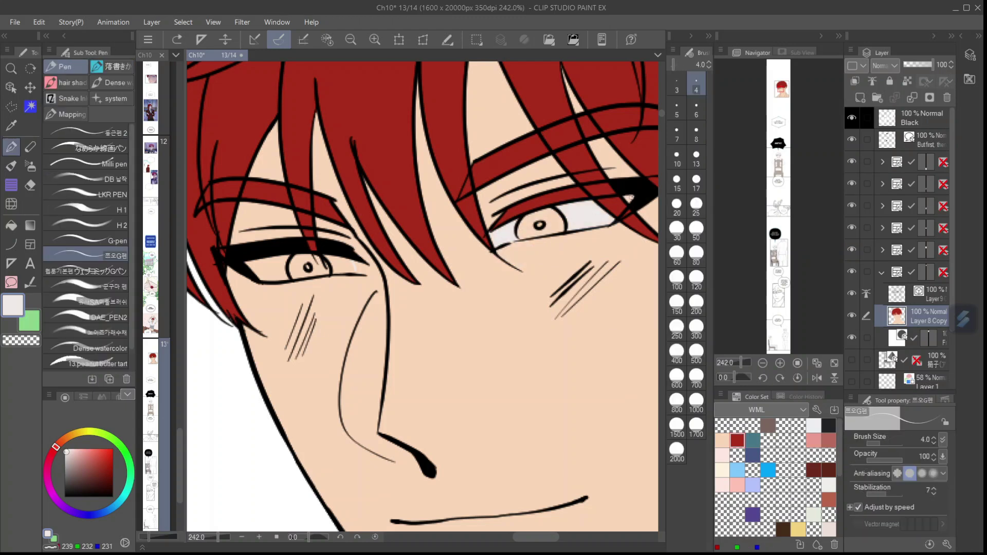
{"action": "key", "text": "g"}
{"action": "key", "text": "g"}
{"action": "left_click", "coordinate": [343, 266]}
{"action": "left_click", "coordinate": [268, 268]}
Sample the skin tone and eye white to touch up the inner corner of the right-hand eye with the pen.
{"action": "left_click", "coordinate": [485, 152], "text": "alt"}
{"action": "key", "text": "p"}
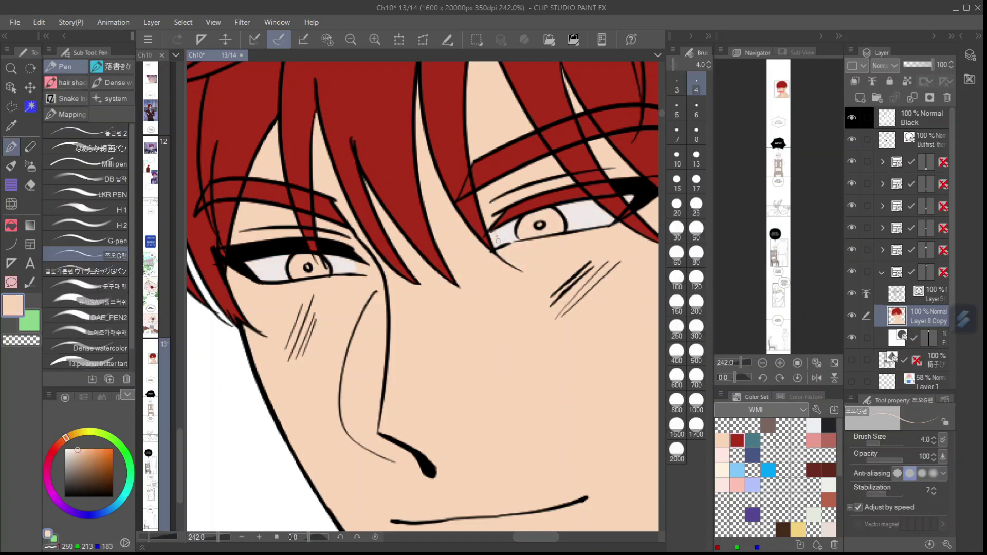
{"action": "left_click", "coordinate": [504, 238], "text": "alt"}
Fill both irises with the teal swatch from the colour set and sample that iris colour.
{"action": "left_click", "coordinate": [751, 442]}
{"action": "key", "text": "g"}
{"action": "left_click", "coordinate": [545, 212]}
{"action": "left_click", "coordinate": [307, 261]}
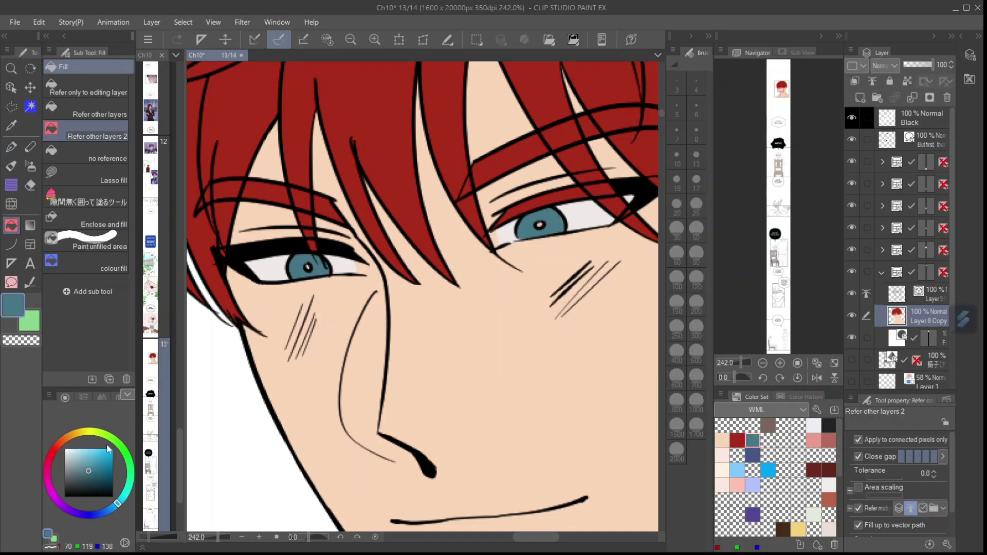
{"action": "left_click", "coordinate": [312, 264], "text": "alt"}
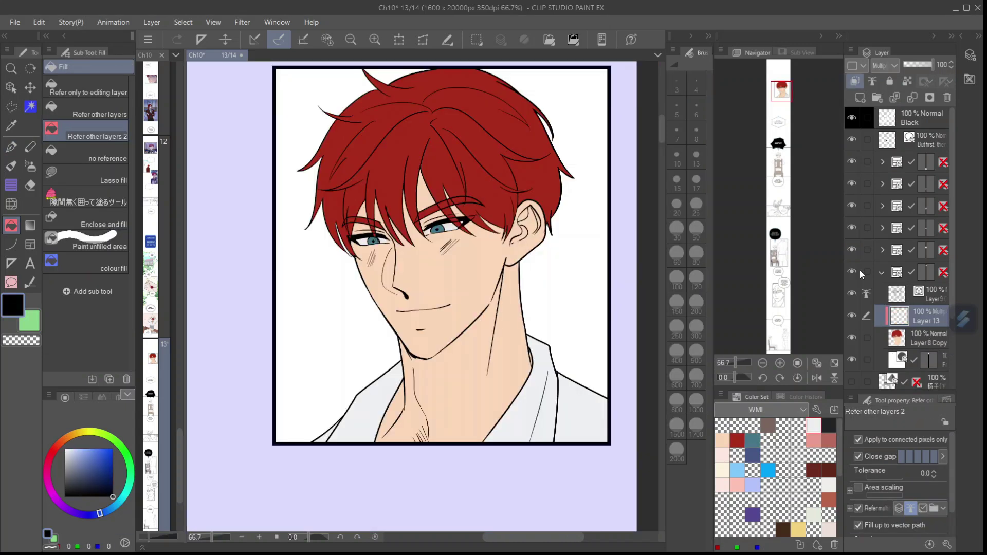
Choose a muted salmon shadow colour (RGB 195, 141, 127) and paint and fill shadows under the bangs on Layer 13.
{"action": "left_click_drag", "start_coordinate": [437, 257], "coordinate": [372, 266]}
{"action": "key", "text": "p"}
{"action": "left_click", "coordinate": [58, 445]}
{"action": "left_click", "coordinate": [81, 460]}
{"action": "key", "text": "g"}
{"action": "left_click", "coordinate": [359, 206]}
{"action": "key", "text": "p"}
{"action": "left_click_drag", "start_coordinate": [342, 222], "coordinate": [356, 261]}
{"action": "key", "text": "g"}
{"action": "left_click", "coordinate": [351, 254]}
{"action": "key", "text": "p"}
{"action": "key", "text": "c"}
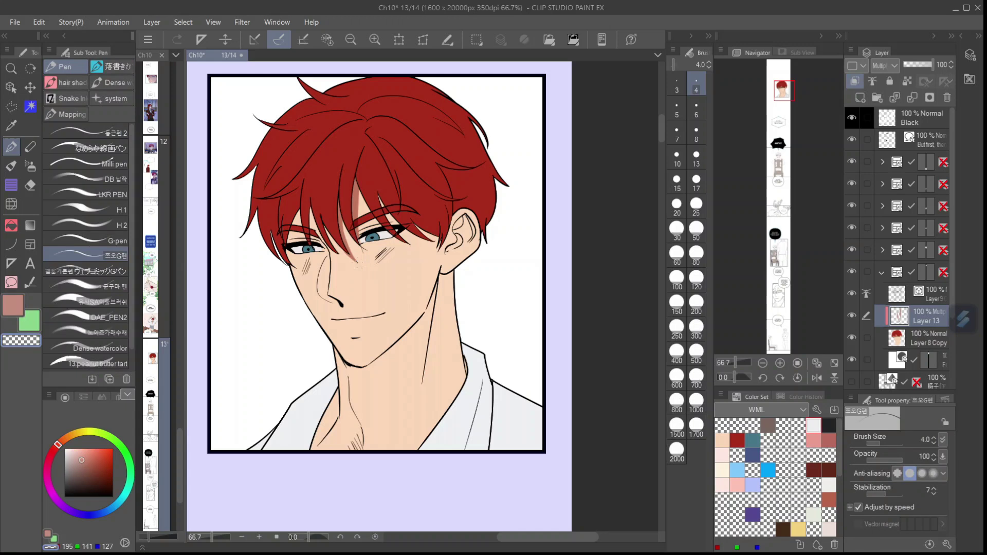
Set the pen size to 17 and shade the inside of the ear and the skin under the fringe.
{"action": "key", "text": "c"}
{"action": "left_click", "coordinate": [677, 181]}
{"action": "key", "text": "bracketright"}
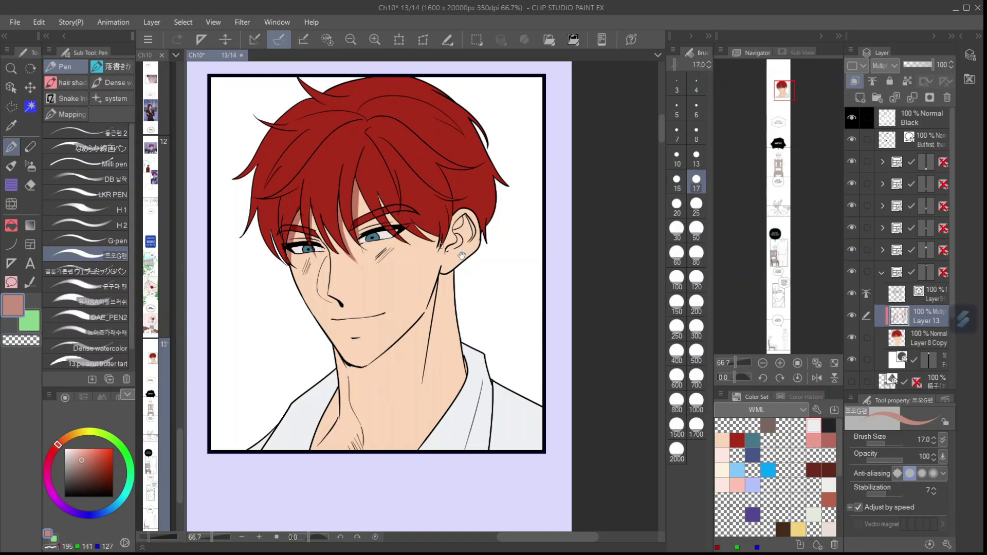
{"action": "left_click_drag", "start_coordinate": [462, 256], "coordinate": [476, 198]}
{"action": "left_click_drag", "start_coordinate": [388, 199], "coordinate": [377, 139]}
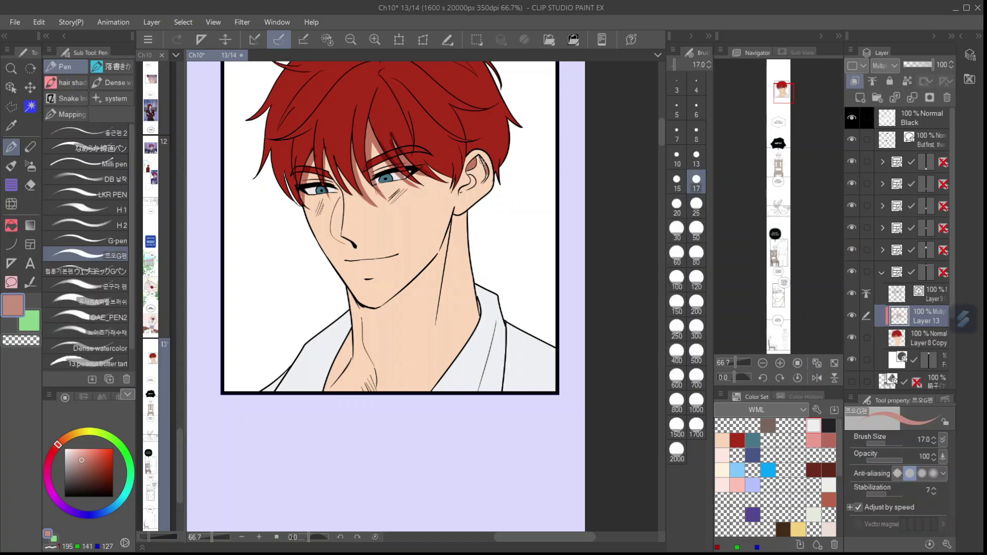
Outline the edge of the cast shadow across the neck and shade the neck's left side and the adjoining collar.
{"action": "mouse_move", "coordinate": [437, 325]}
{"action": "left_mouse_down"}
{"action": "mouse_move", "coordinate": [333, 372]}
{"action": "mouse_move", "coordinate": [376, 391]}
{"action": "left_mouse_up"}
{"action": "key", "text": "g"}
{"action": "key", "text": "p"}
{"action": "mouse_move", "coordinate": [366, 380]}
{"action": "left_mouse_down"}
{"action": "mouse_move", "coordinate": [356, 337]}
{"action": "mouse_move", "coordinate": [308, 419]}
{"action": "left_mouse_up"}
Raise the pen size to 60, fill the neck shadow below the jaw and extend it over the throat and left shoulder.
{"action": "key", "text": "]"}
{"action": "key", "text": "]"}
{"action": "key", "text": "]"}
{"action": "key", "text": "]"}
{"action": "key", "text": "]"}
{"action": "left_click_drag", "start_coordinate": [422, 268], "coordinate": [431, 312]}
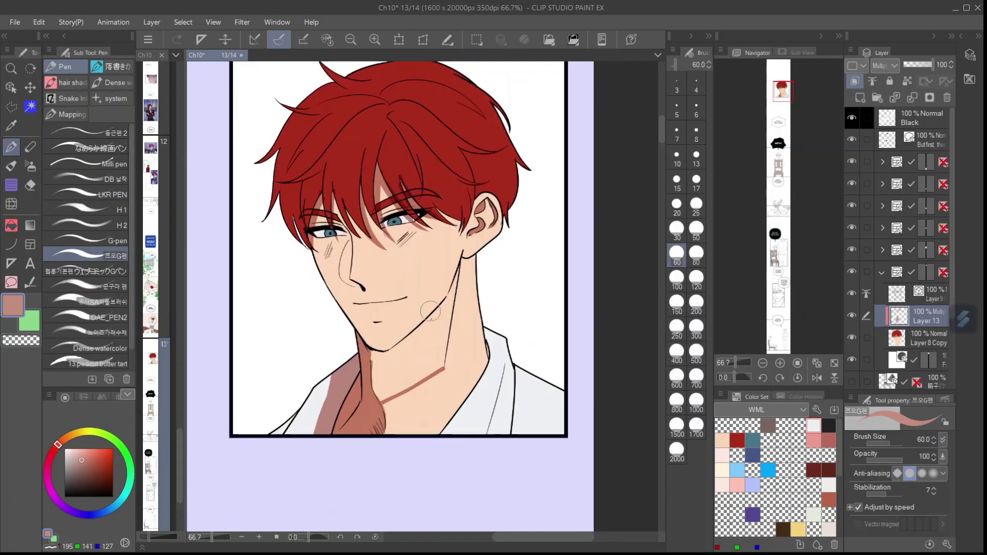
{"action": "key", "text": "g"}
{"action": "left_click", "coordinate": [435, 329]}
{"action": "key", "text": "p"}
{"action": "left_click_drag", "start_coordinate": [406, 395], "coordinate": [385, 470]}
{"action": "left_click_drag", "start_coordinate": [360, 432], "coordinate": [382, 422]}
{"action": "left_click_drag", "start_coordinate": [319, 397], "coordinate": [302, 425]}
Paint fold shadows on the right side of the shirt and reshape the right edge of the neck shadow.
{"action": "key", "text": "c"}
{"action": "key", "text": "c"}
{"action": "left_click_drag", "start_coordinate": [533, 351], "coordinate": [507, 435]}
{"action": "mouse_move", "coordinate": [536, 361]}
{"action": "left_mouse_down"}
{"action": "mouse_move", "coordinate": [514, 440]}
{"action": "mouse_move", "coordinate": [556, 427]}
{"action": "left_mouse_up"}
{"action": "key", "text": "c"}
{"action": "key", "text": "c"}
{"action": "left_click_drag", "start_coordinate": [459, 357], "coordinate": [431, 428]}
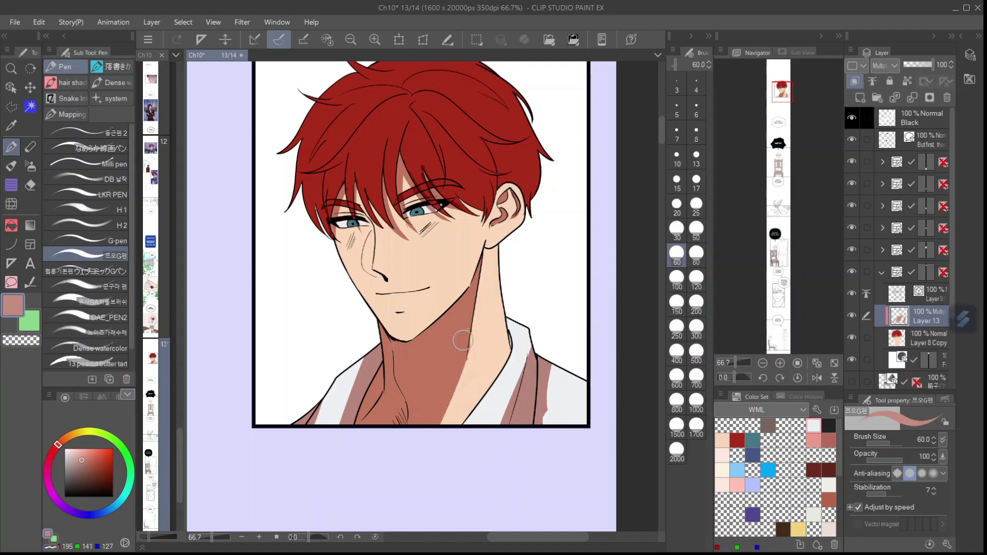
{"action": "left_click_drag", "start_coordinate": [463, 341], "coordinate": [438, 399]}
Auto-select the red hair on Layer 8 Copy and make Layer 13 the active layer again.
{"action": "left_click", "coordinate": [928, 338]}
{"action": "key", "text": "w"}
{"action": "left_click", "coordinate": [473, 175]}
{"action": "left_click", "coordinate": [927, 319]}
Shade the lower part of the selected hair with the strand-textured hair shadow brush at size 300.
{"action": "key", "text": "b"}
{"action": "key", "text": "b"}
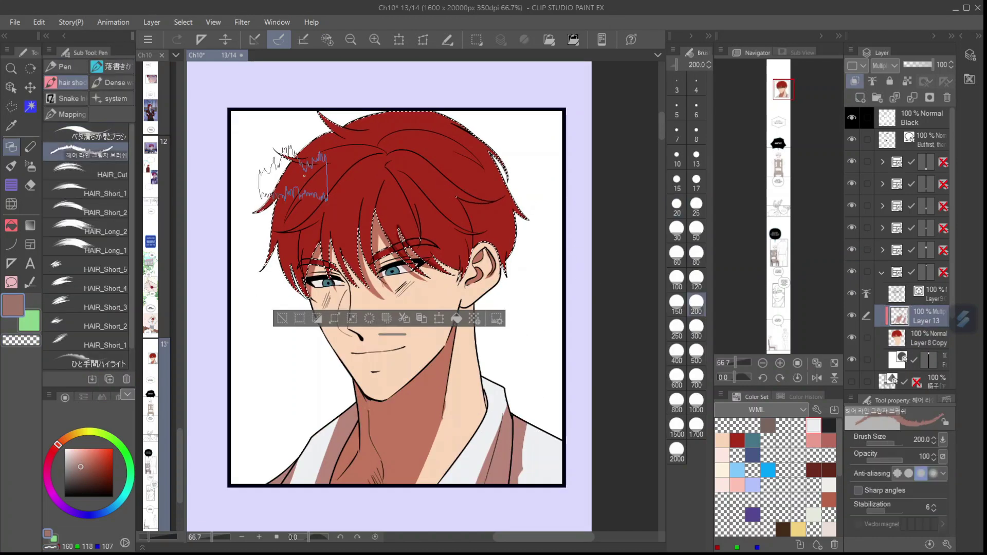
{"action": "left_click", "coordinate": [697, 328]}
{"action": "left_click_drag", "start_coordinate": [258, 252], "coordinate": [537, 221]}
{"action": "left_click", "coordinate": [90, 174]}
{"action": "left_click", "coordinate": [696, 230]}
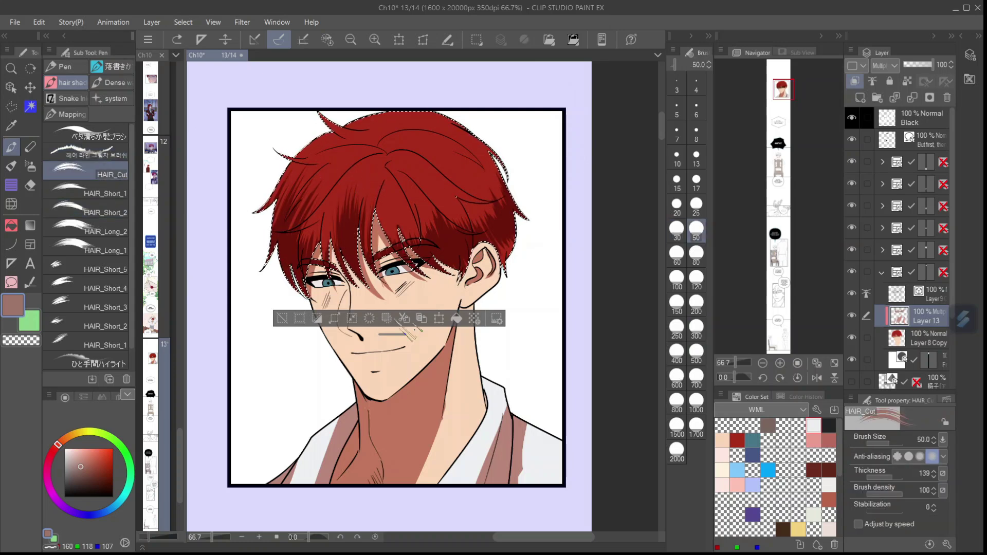
{"action": "key", "text": "h"}
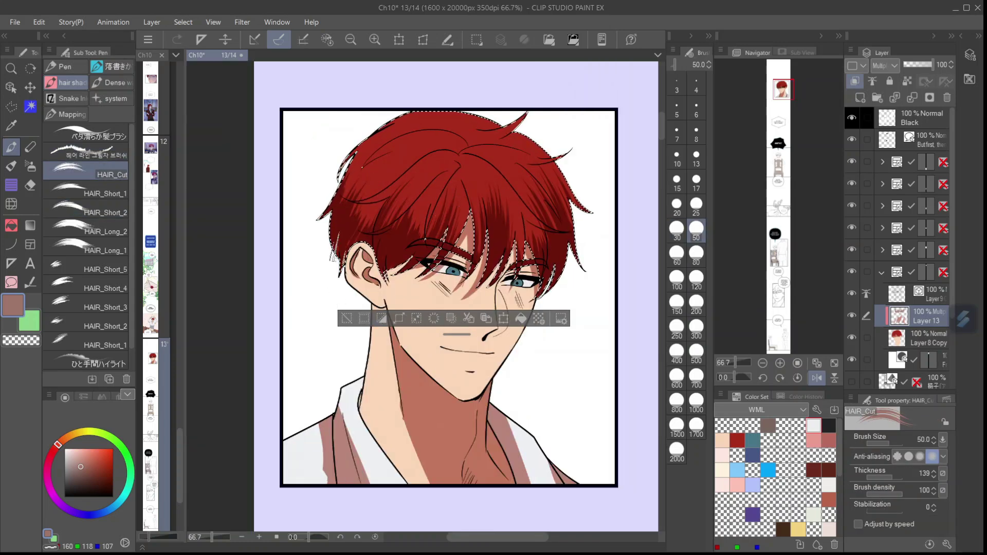
{"action": "left_click", "coordinate": [111, 98]}
{"action": "key", "text": "h"}
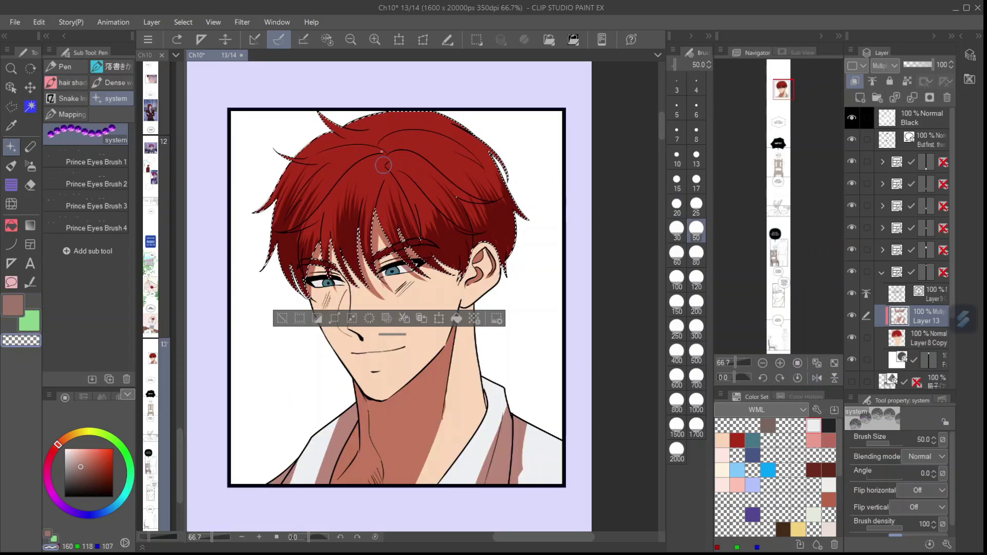
Use the pen at size 25 to refine the hair shadows and add shadow strands near the crown, with the canvas flipped horizontally.
{"action": "key", "text": "p"}
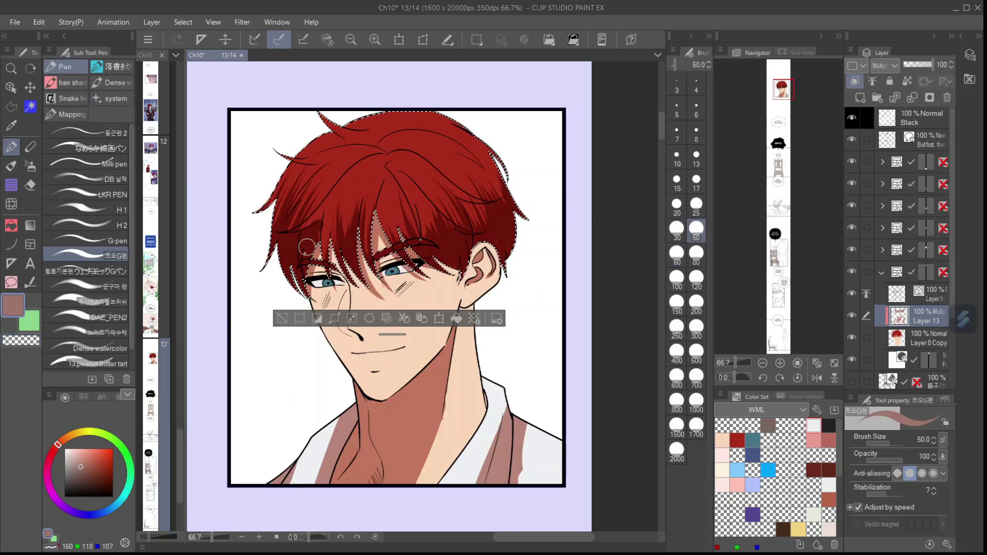
{"action": "key", "text": "bracketleft"}
{"action": "key", "text": "bracketleft"}
{"action": "key", "text": "c"}
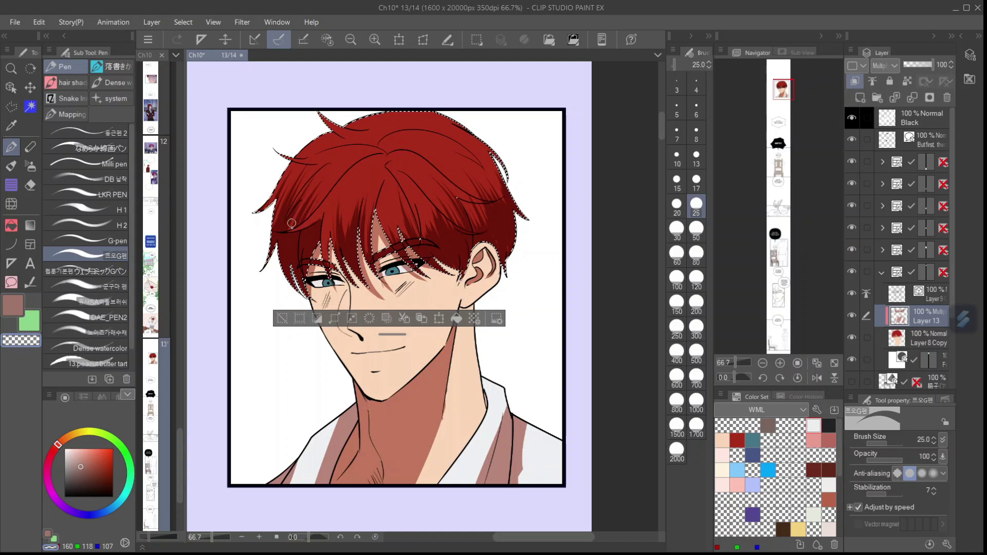
{"action": "key", "text": "h"}
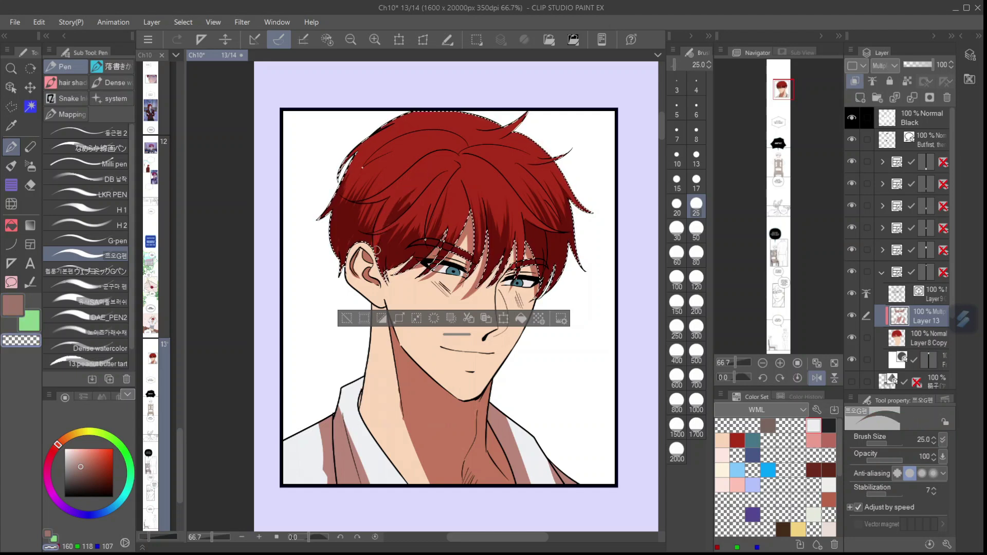
{"action": "left_click_drag", "start_coordinate": [365, 166], "coordinate": [435, 147]}
{"action": "left_click_drag", "start_coordinate": [451, 113], "coordinate": [466, 137]}
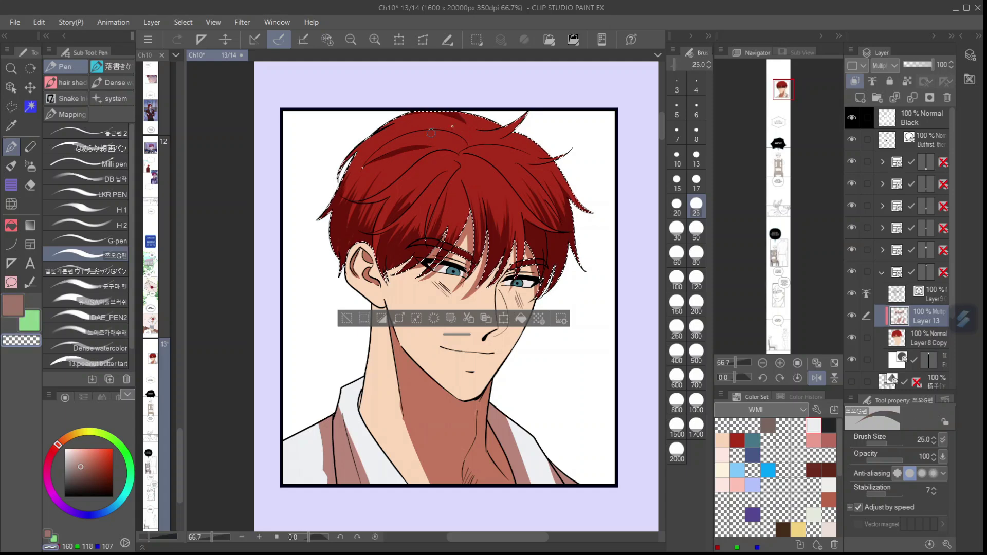